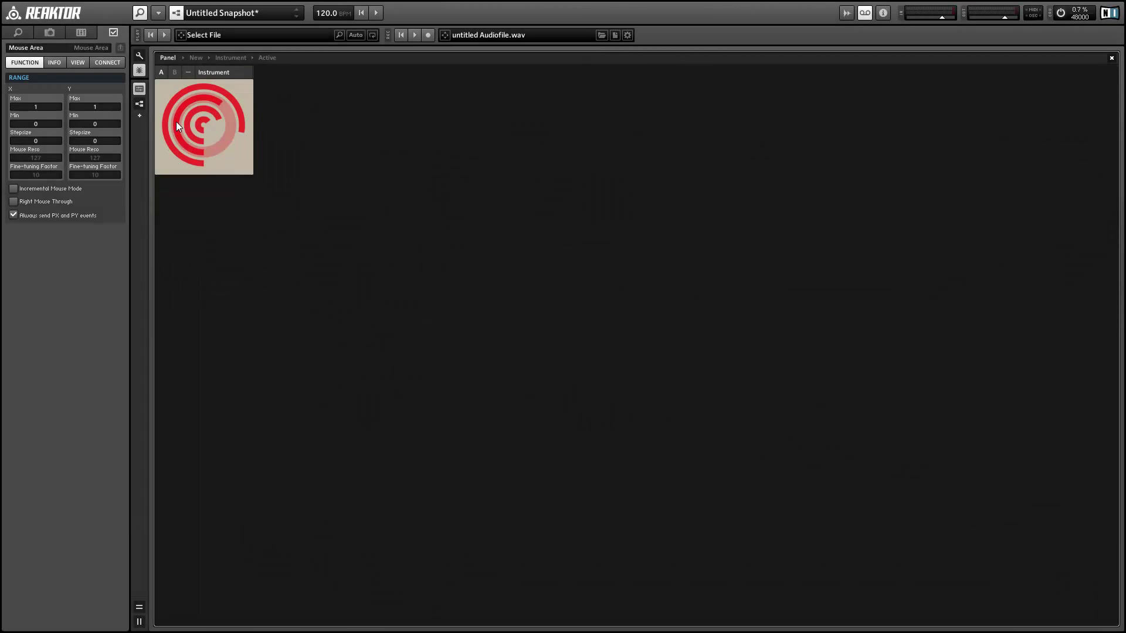
- Start a new ensemble, discarding the changes to the current one
left_click_drag(176, 122, 174, 108)
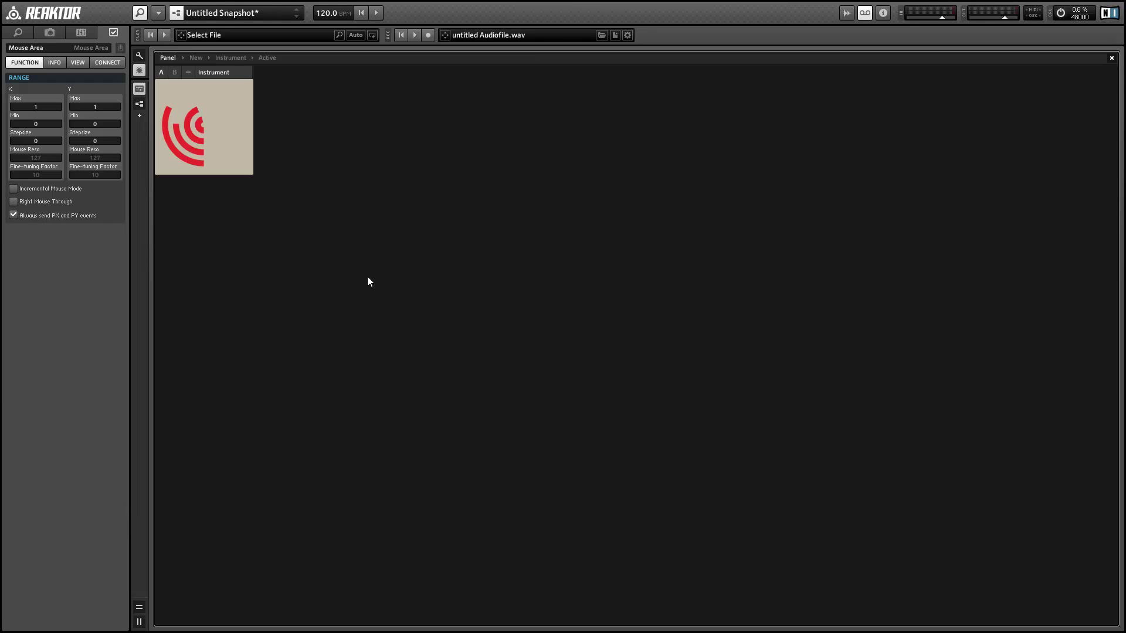
left_click(492, 402)
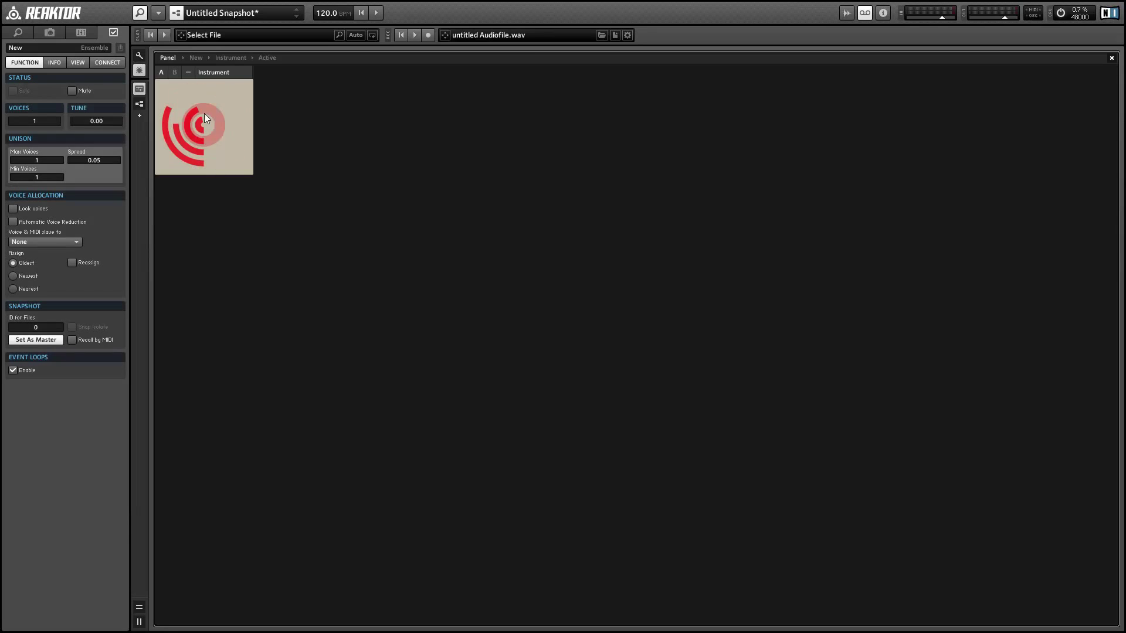
key("ctrl+n")
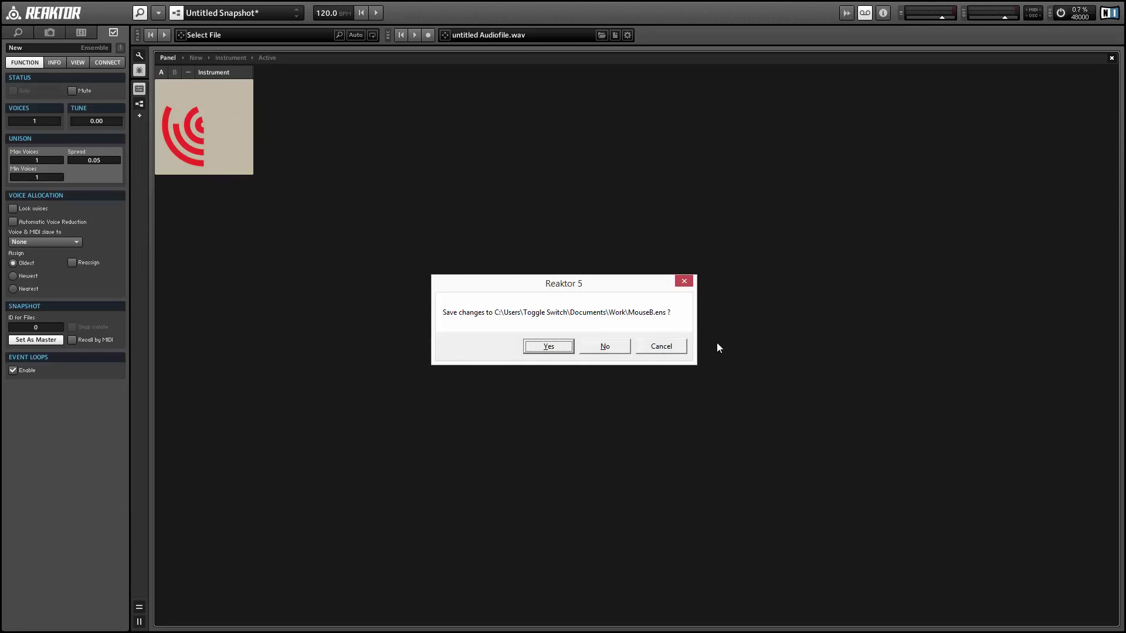
left_click(601, 349)
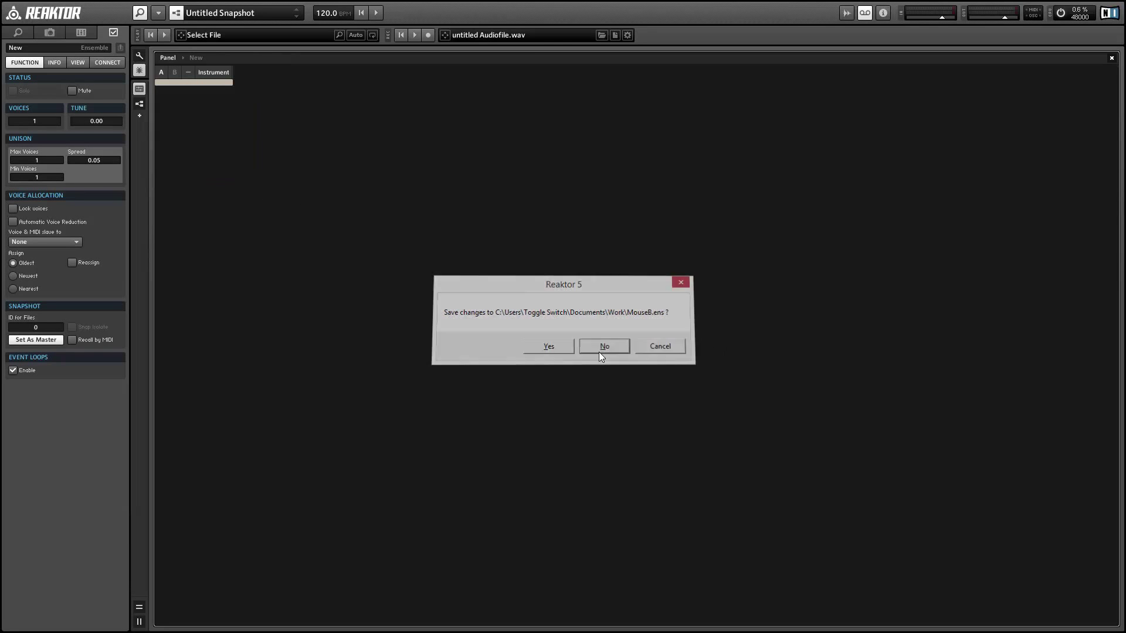
- Insert a 1in1out macro into the structure of the new ensemble's instrument and open the macro
double_click(198, 86)
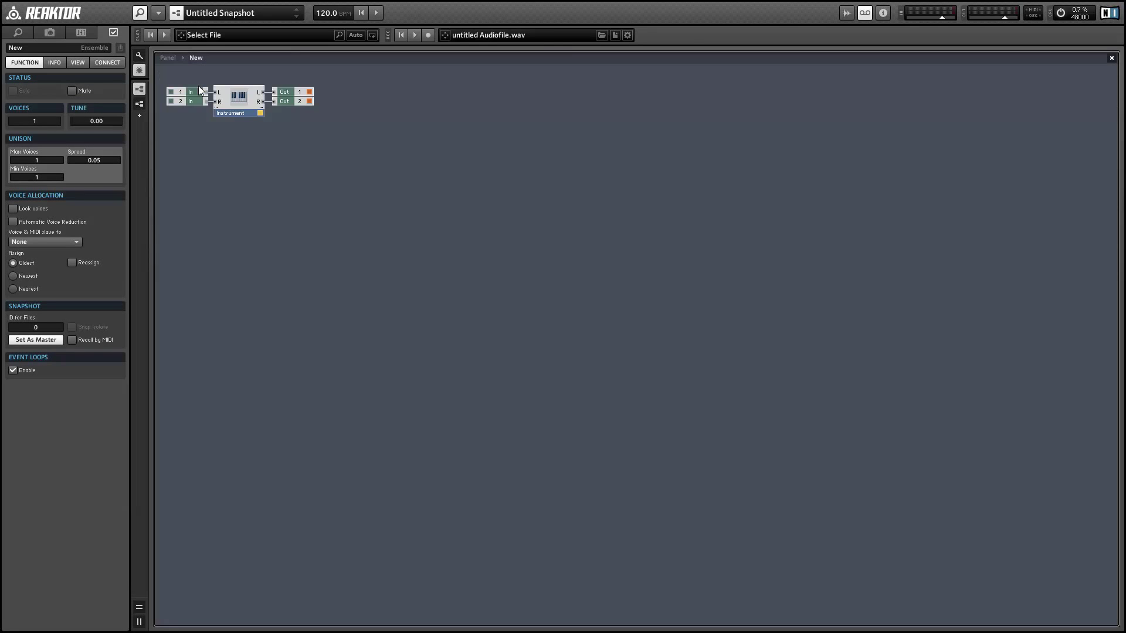
double_click(234, 101)
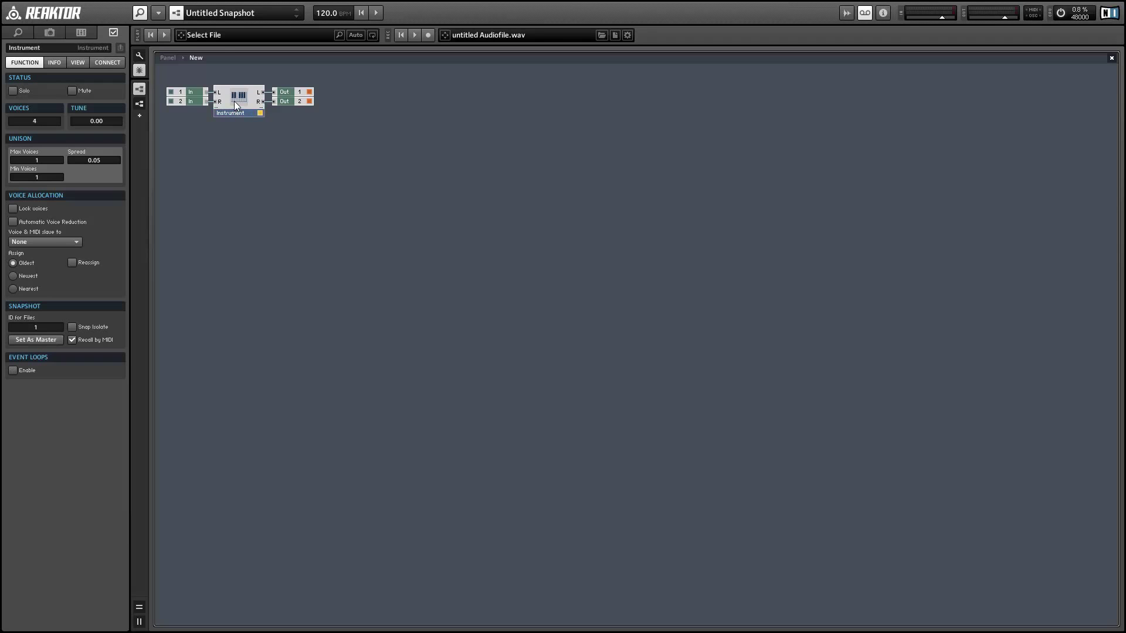
double_click(379, 251)
type("macro")
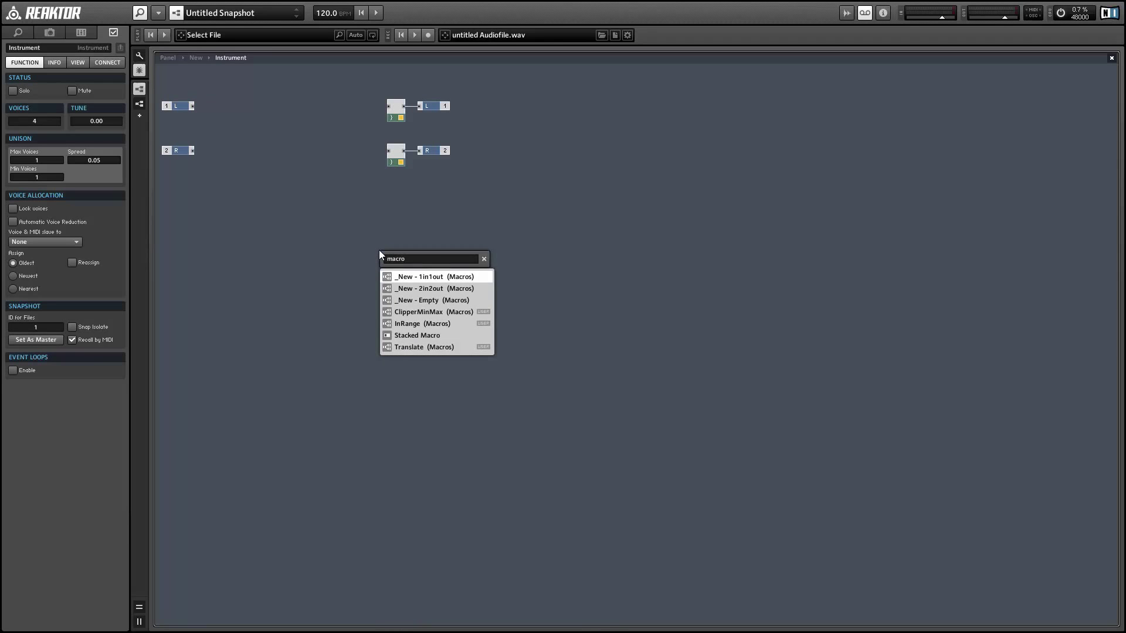
key("Return")
double_click(400, 267)
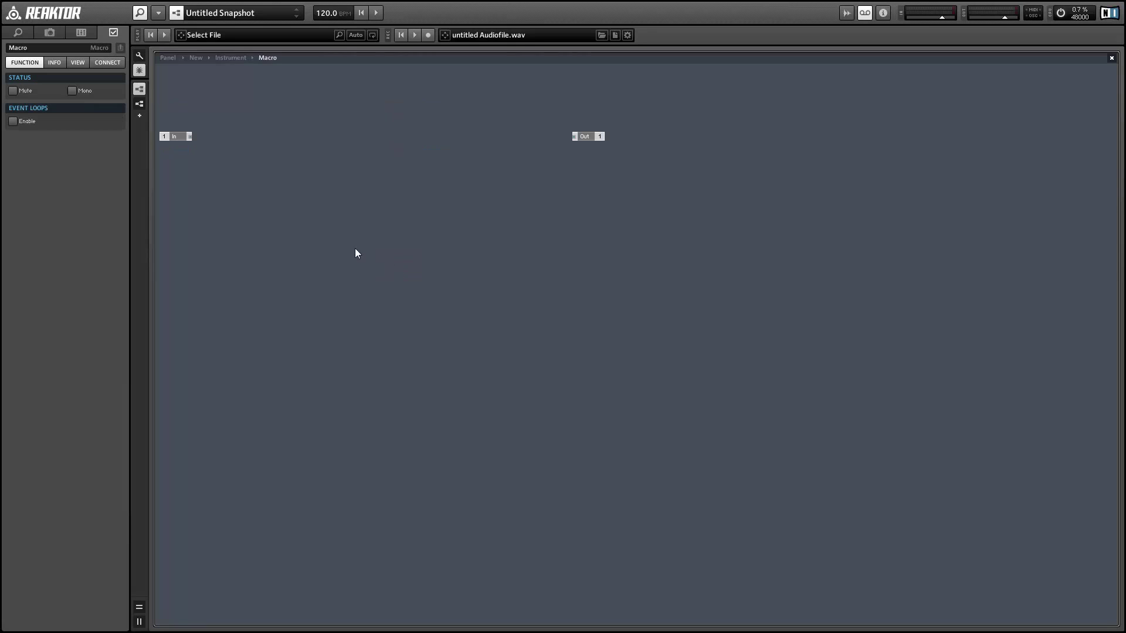
- Add a Mouse Area module to the macro and place it between the In and Out ports
right_click(357, 248)
mouse_move(373, 257)
mouse_move(528, 255)
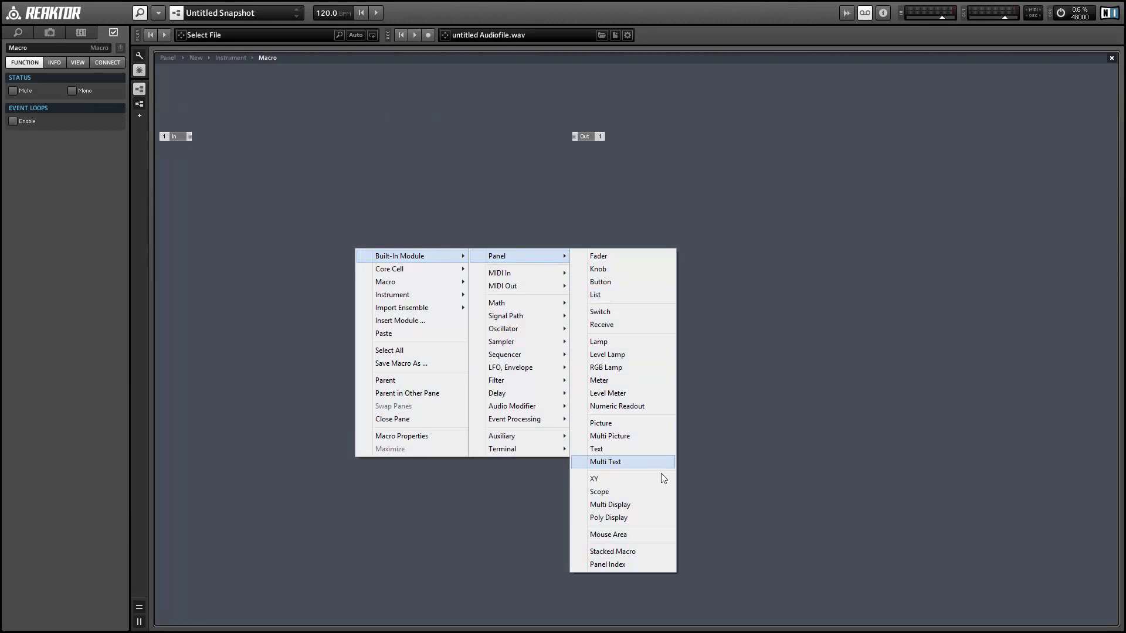
left_click(612, 534)
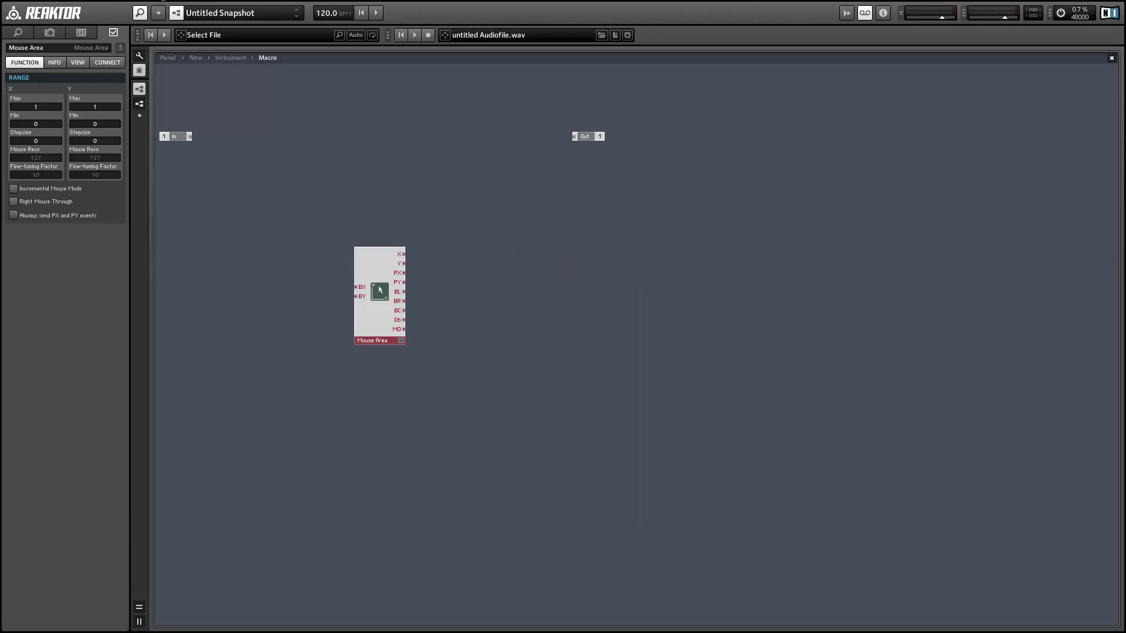
left_click_drag(373, 343, 324, 306)
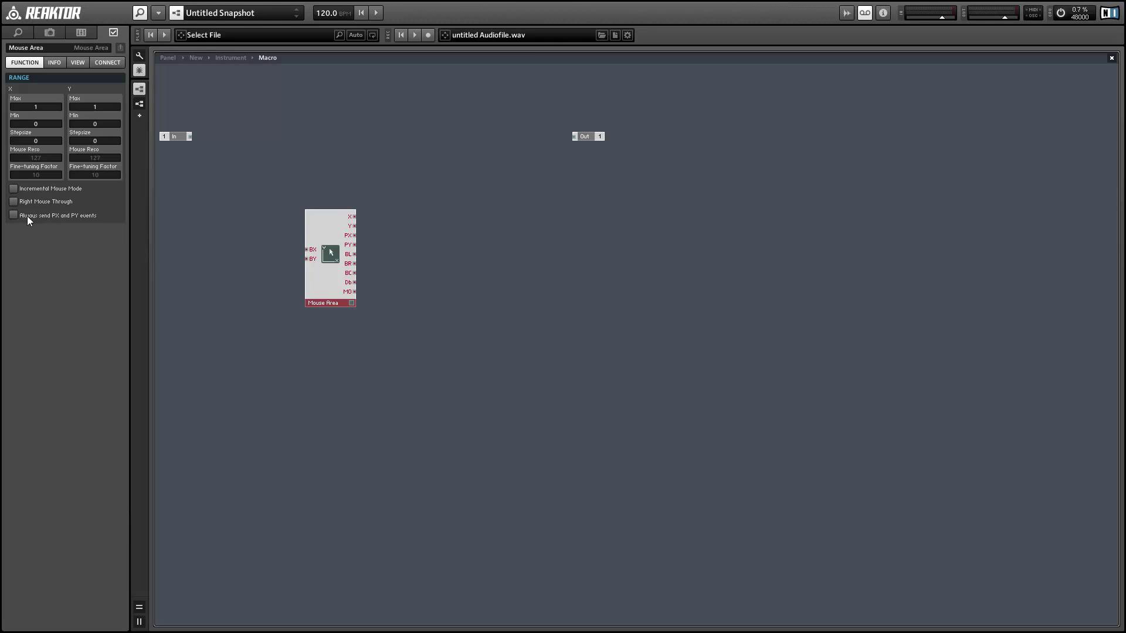
- Make the Mouse Area always send PX and PY events and check its view size
left_click(12, 215)
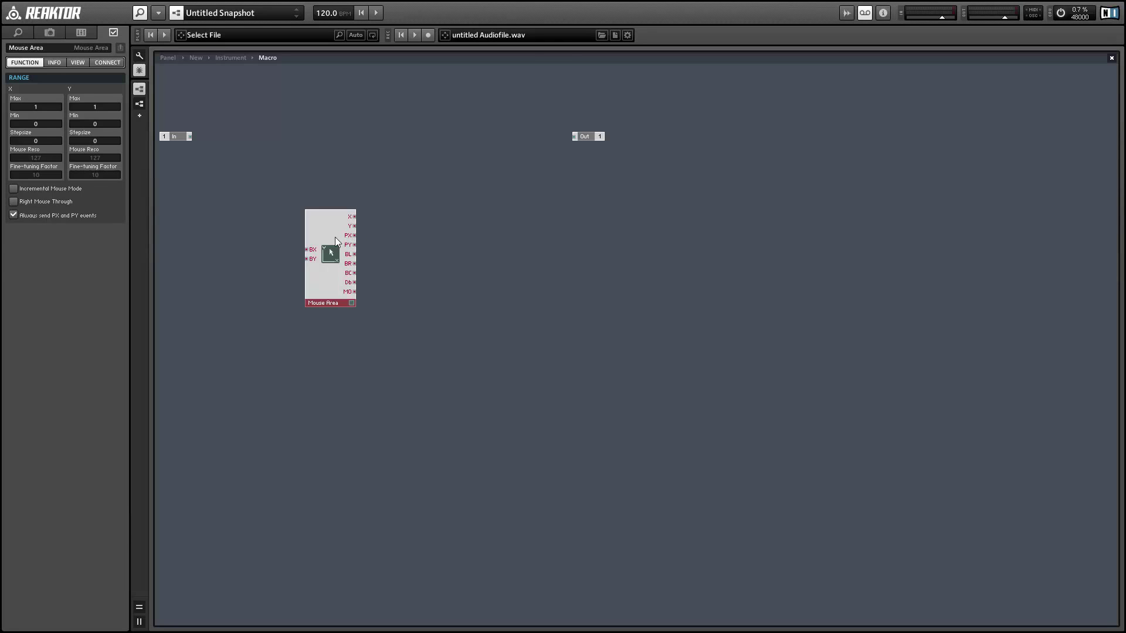
left_click(76, 63)
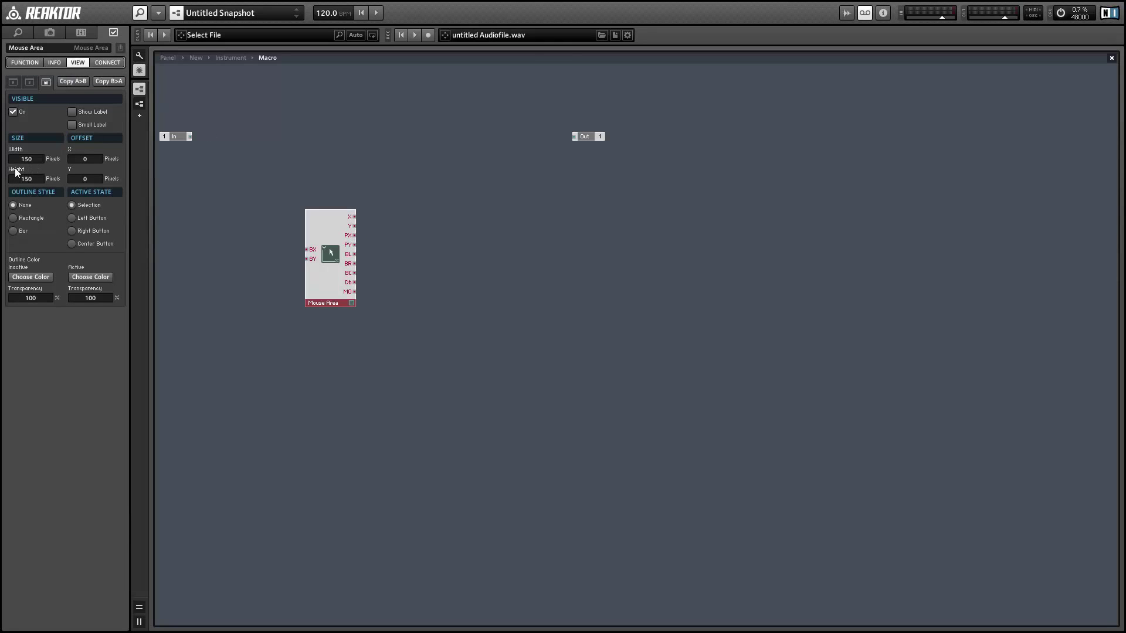
left_click(412, 243)
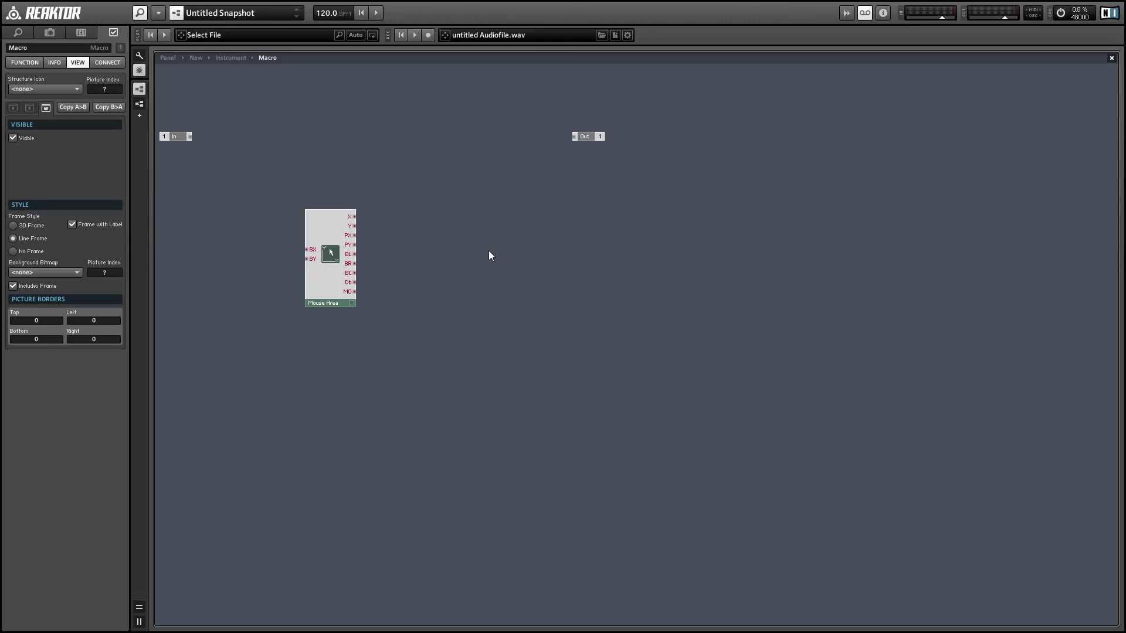
- Insert a new empty macro beside the Mouse Area and wire the PX and PY outputs into new inputs on it
right_click(432, 207)
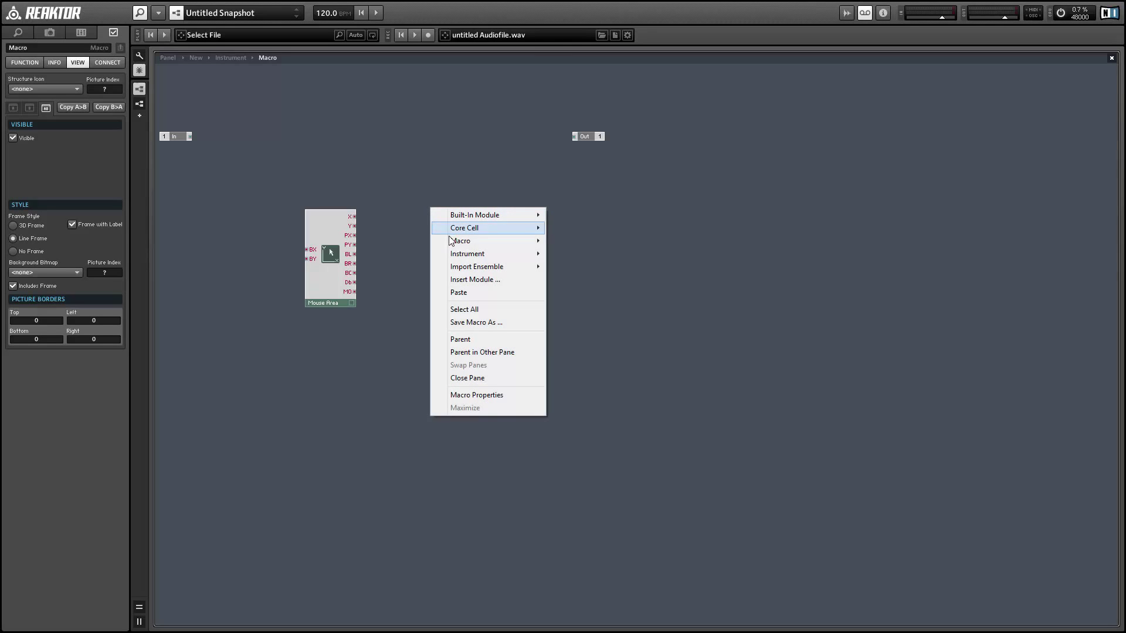
mouse_move(458, 240)
left_click(603, 292)
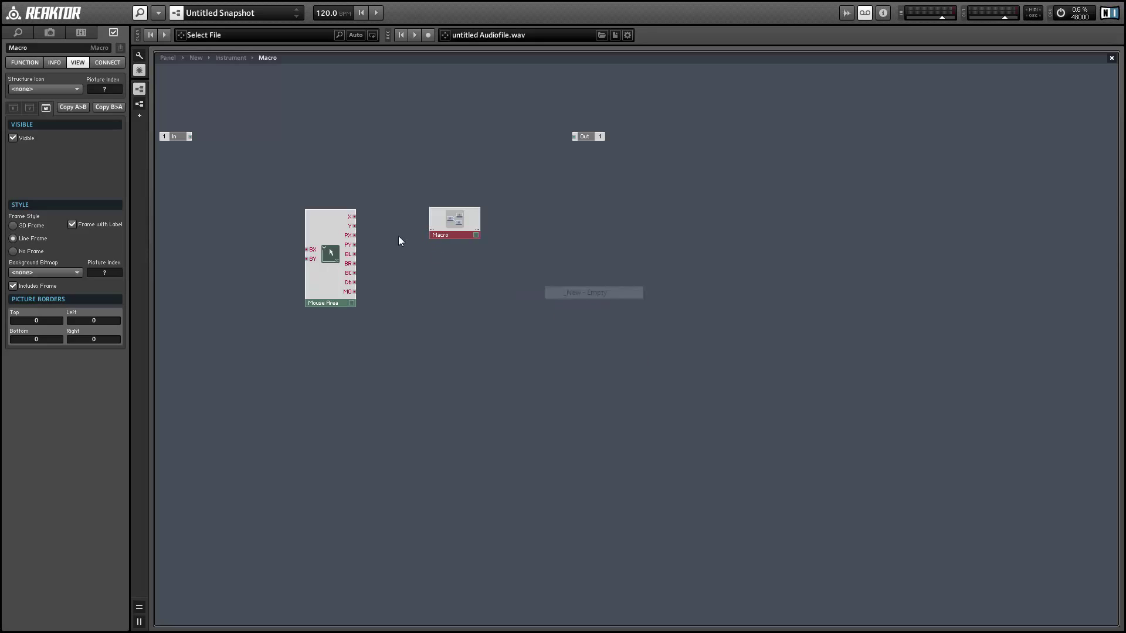
left_click_drag(354, 235, 435, 219)
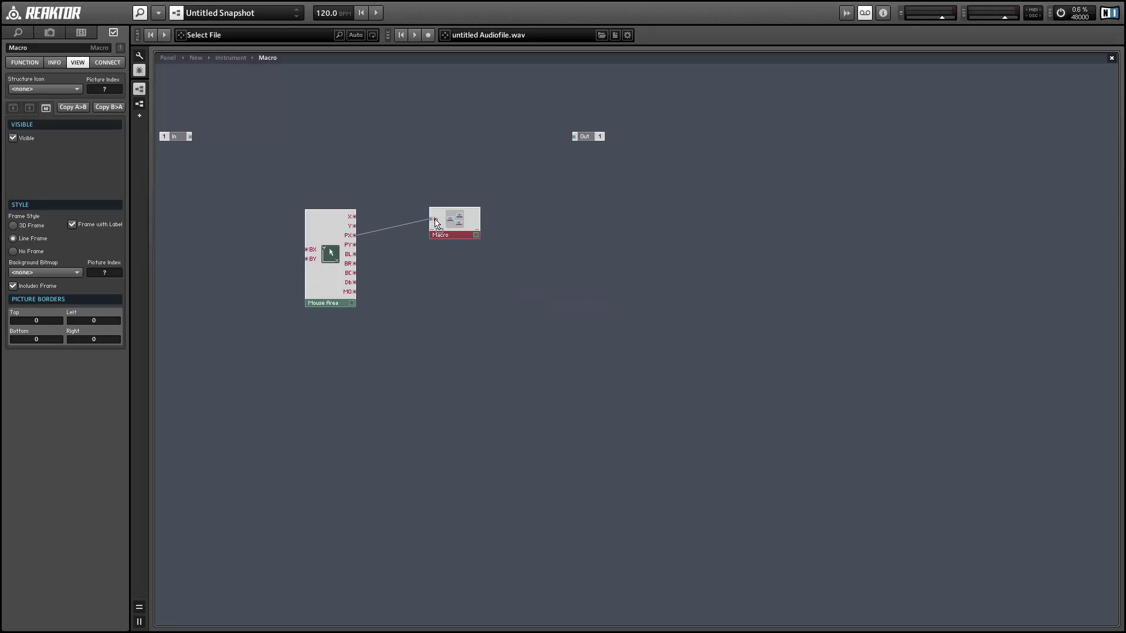
left_click_drag(360, 243, 451, 254)
- Add a Constant with the value 150 and wire it to a third new input on the empty macro
right_click(417, 195)
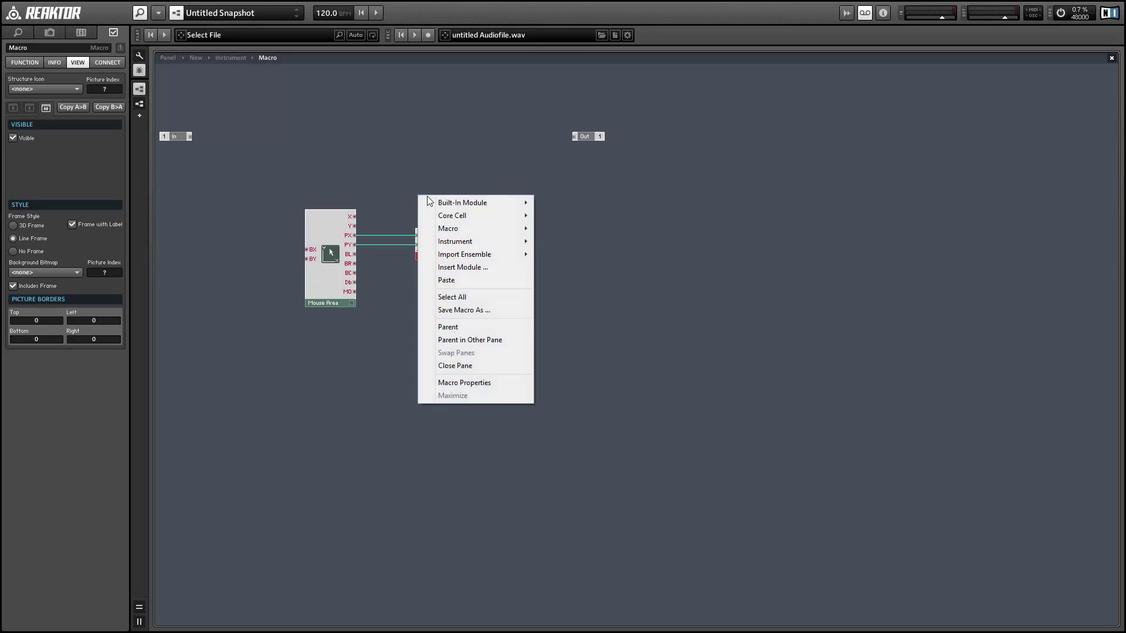
mouse_move(437, 201)
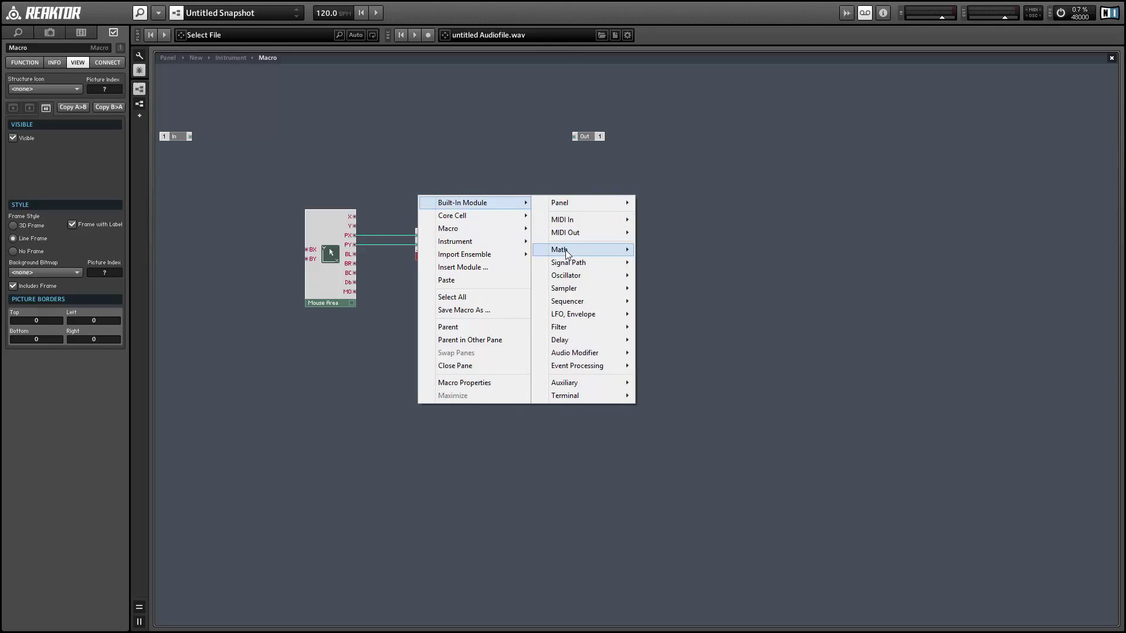
mouse_move(569, 252)
left_click(654, 248)
left_click_drag(426, 199, 426, 255)
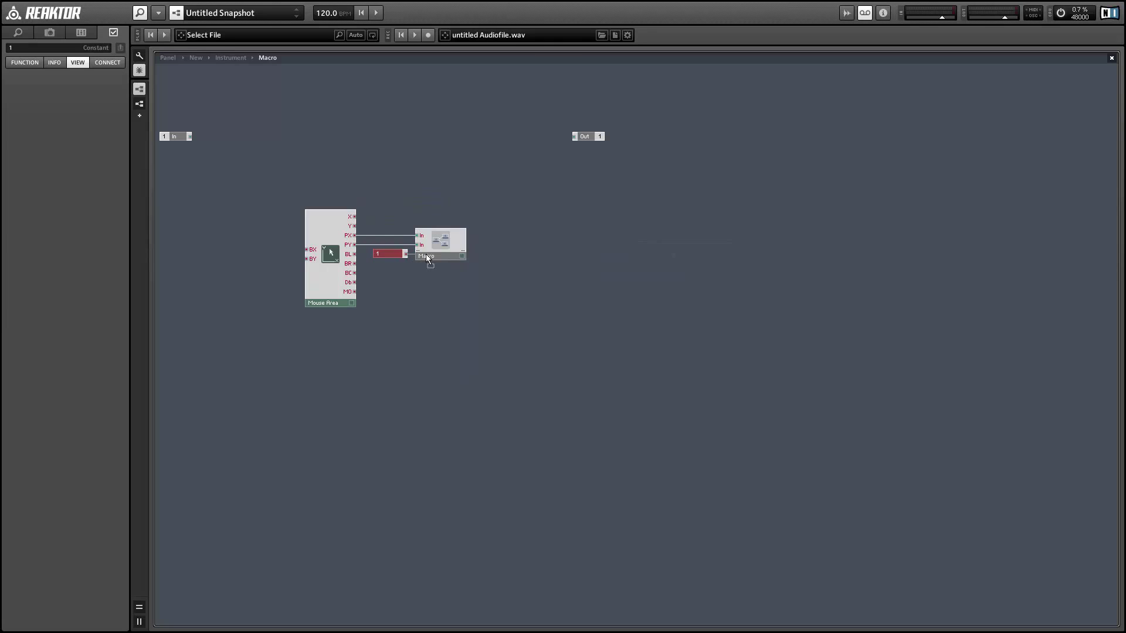
left_click(39, 51)
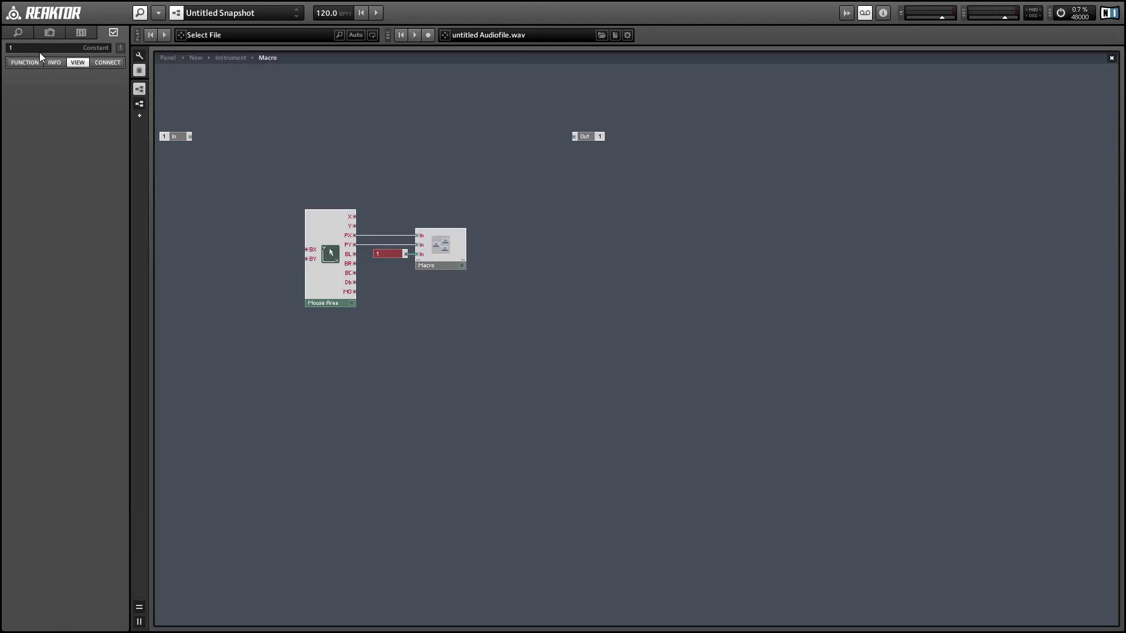
double_click(423, 255)
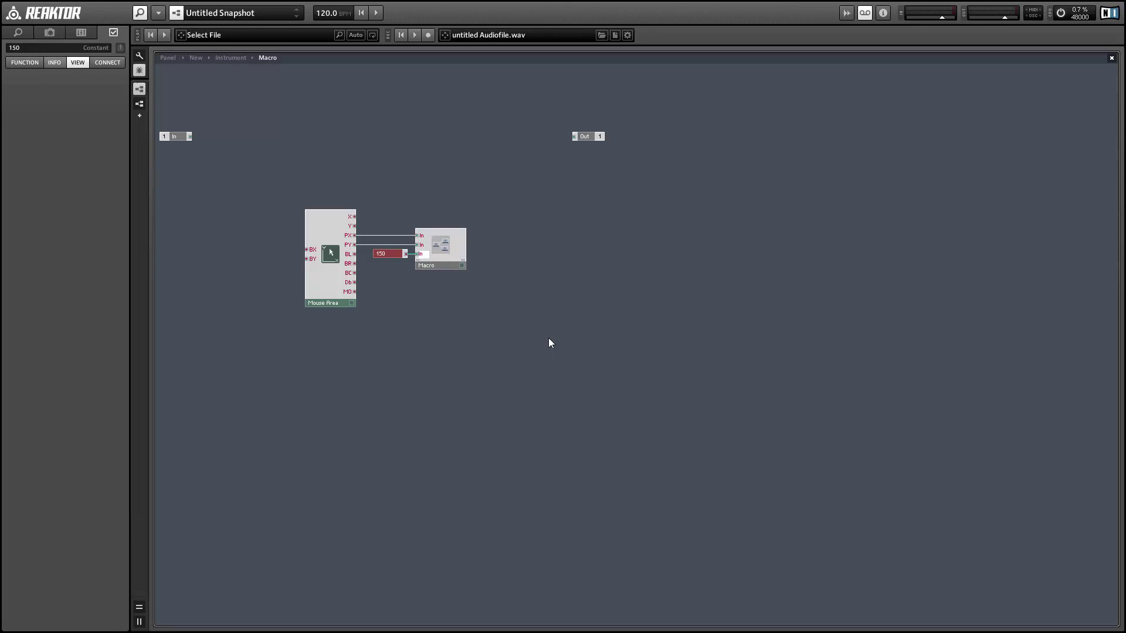
left_click(13, 63)
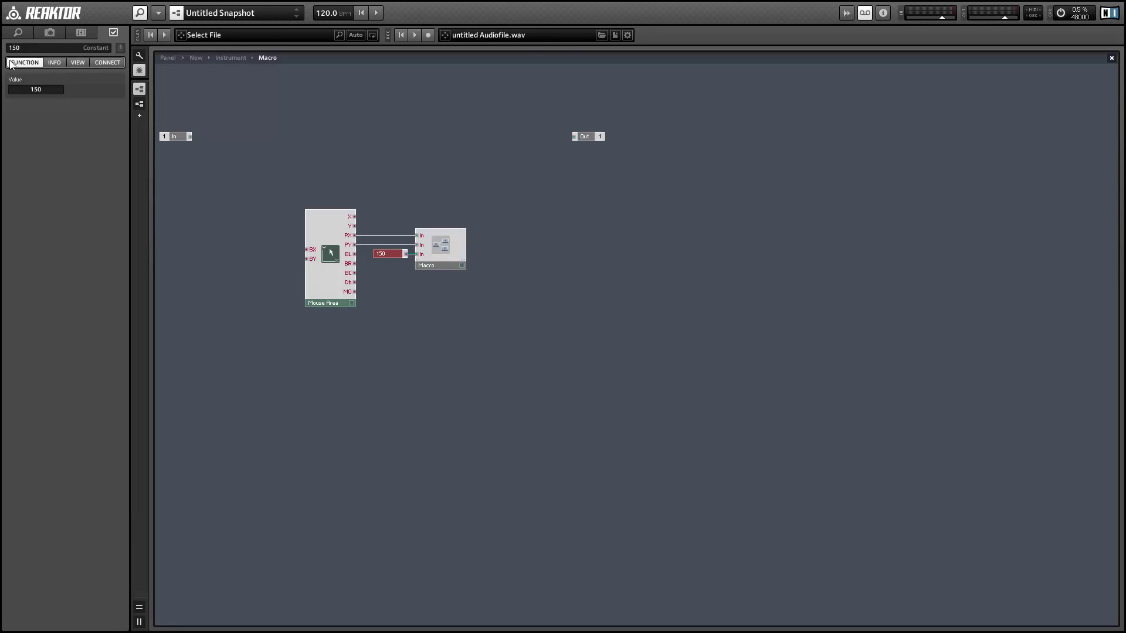
- Name the inner macro's inputs PX, PY and Size, and open the macro's structure
double_click(421, 255)
type("Size")
key("Return")
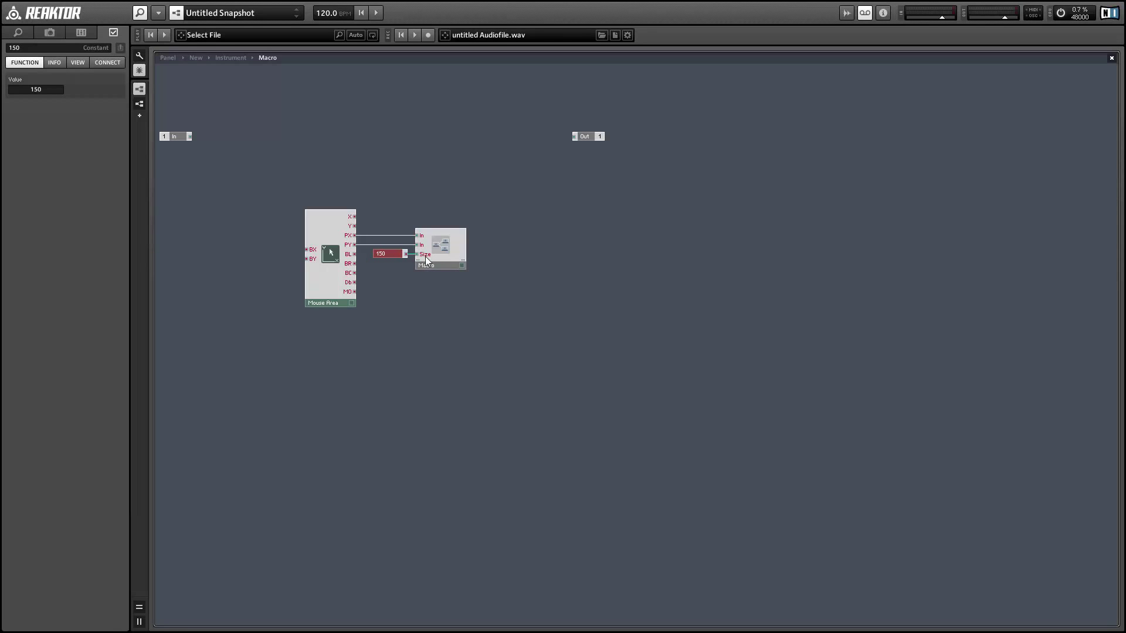
type("PX")
double_click(432, 241)
- Add a Subtract module that takes Size minus a Constant of 1
left_click_drag(178, 73, 301, 248)
key("Return")
type("-")
key("Return")
right_click(299, 248)
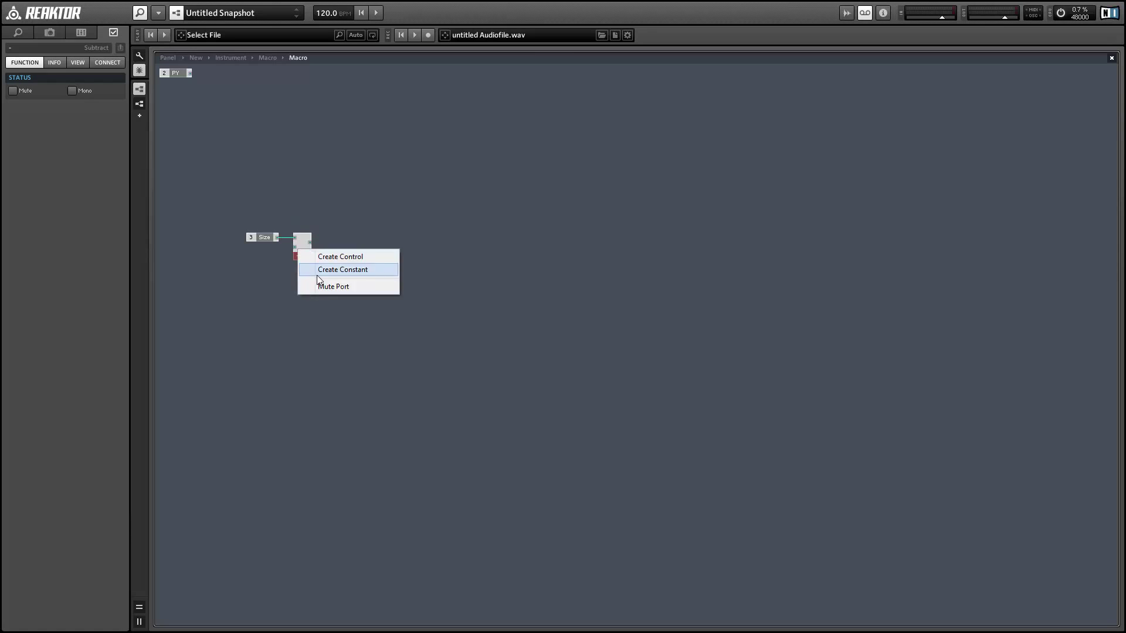
left_click(318, 271)
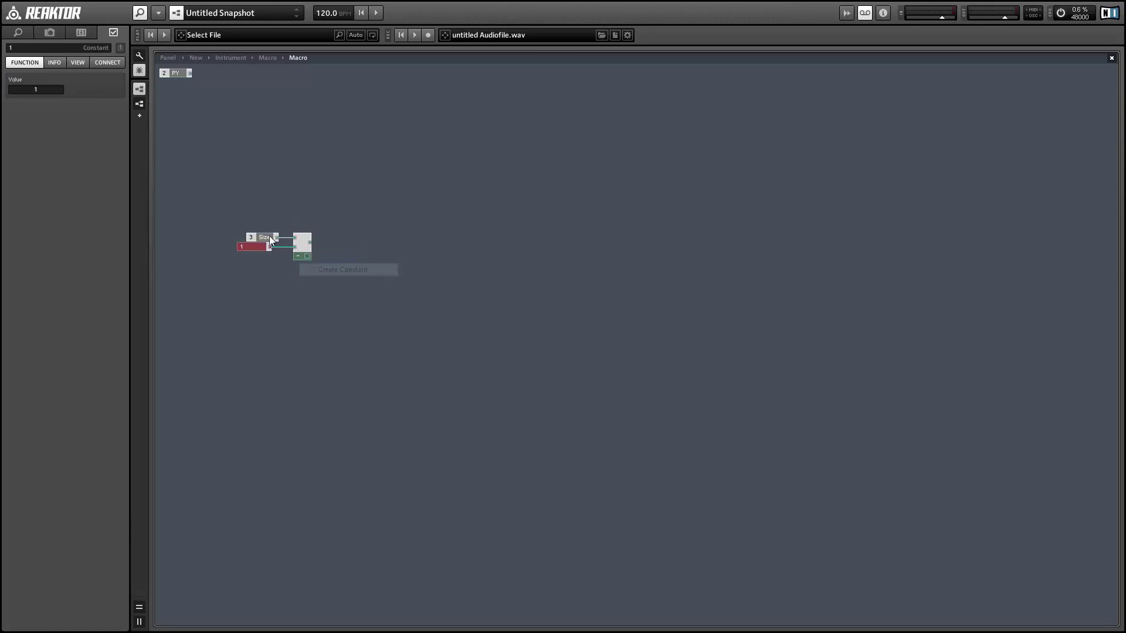
- Add a Divide module above the Subtract module and wire the subtraction result to its divisor input
left_click(333, 284)
key("Return")
type("/")
key("Return")
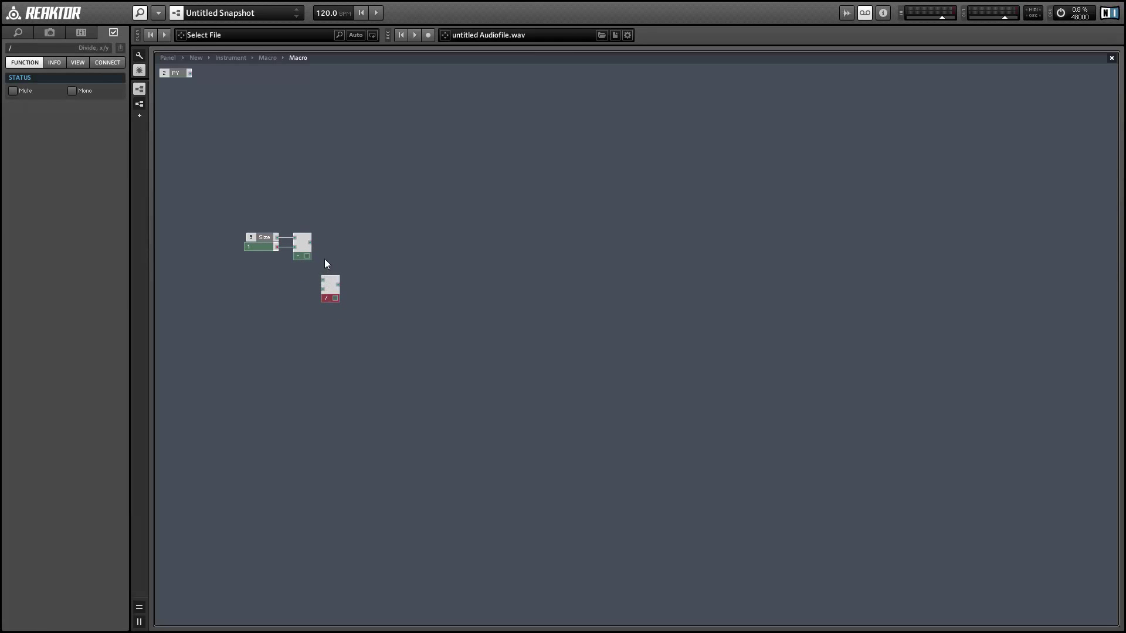
left_click_drag(311, 245, 356, 160)
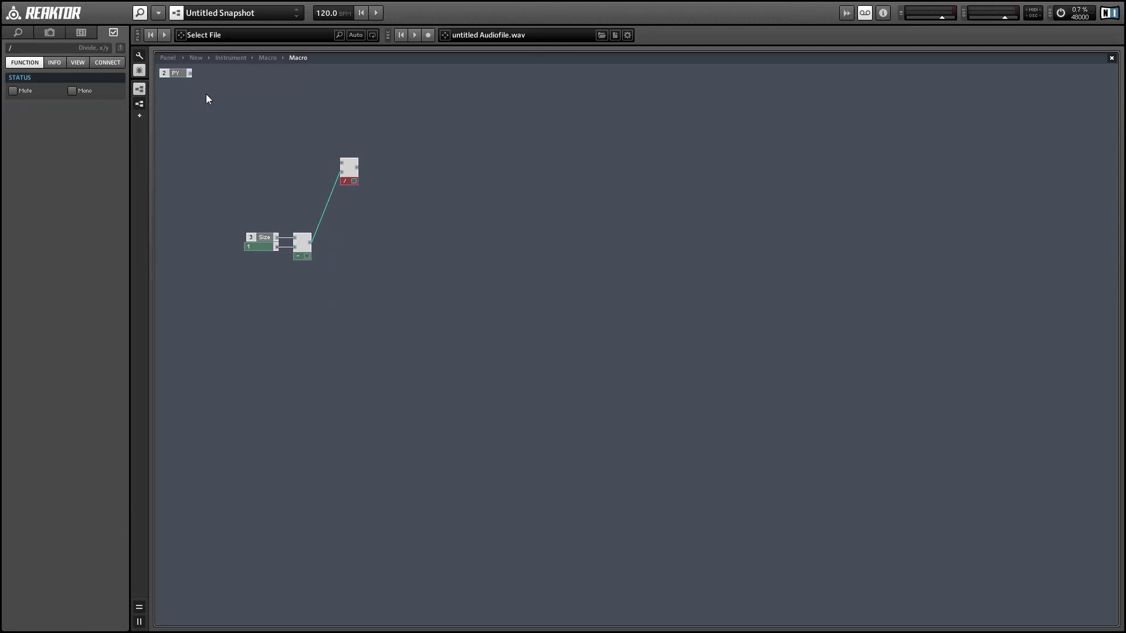
- Wire the PX port into the Divide module's first input and place the PY port above Size
left_click_drag(176, 76, 273, 240)
left_click_drag(175, 72, 291, 137)
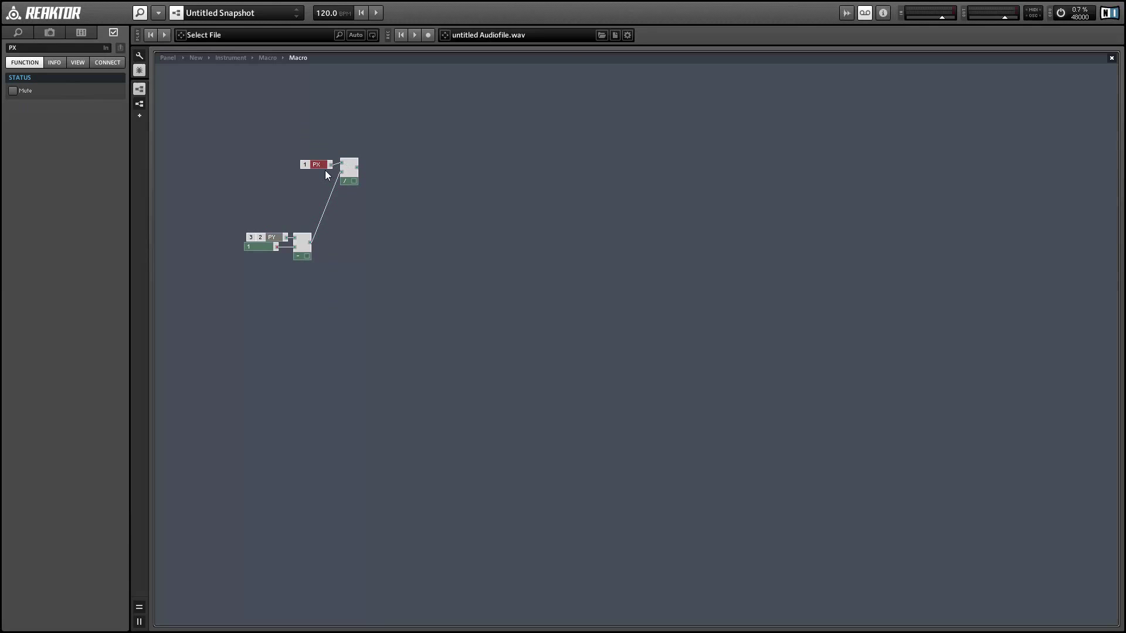
left_click_drag(275, 237, 274, 200)
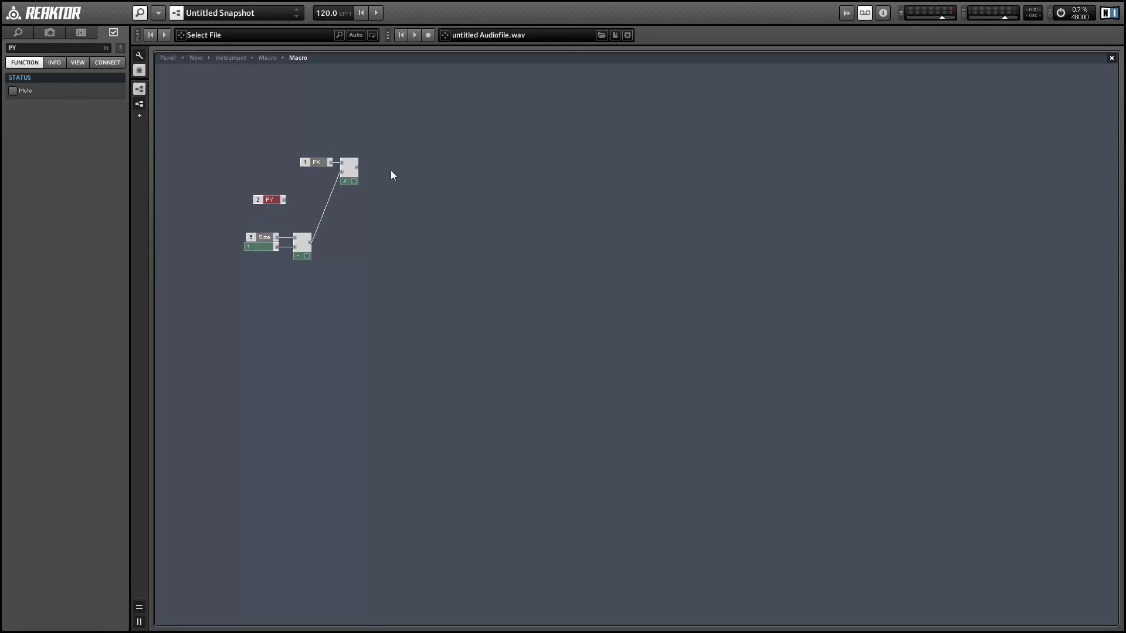
- Add an Out port to the macro and connect the Divide module's output to it
right_click(398, 161)
mouse_move(410, 166)
mouse_move(563, 359)
left_click(643, 372)
- Duplicate the PX, Divide and Out chain, place the copy below the original and delete the duplicated PX port
left_click_drag(397, 184, 307, 138)
key("ctrl+d")
left_click_drag(340, 176, 347, 204)
left_click(307, 191)
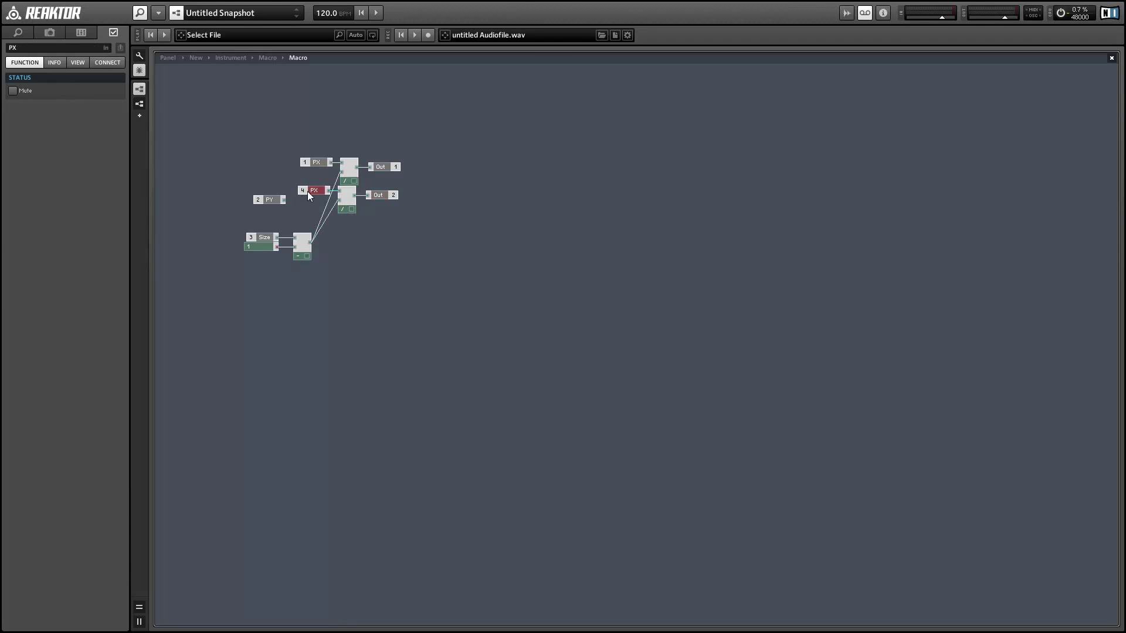
key("Delete")
- Wire the PY port into the second Divide module's first input and align that row with the PX row
left_click_drag(284, 199, 339, 191)
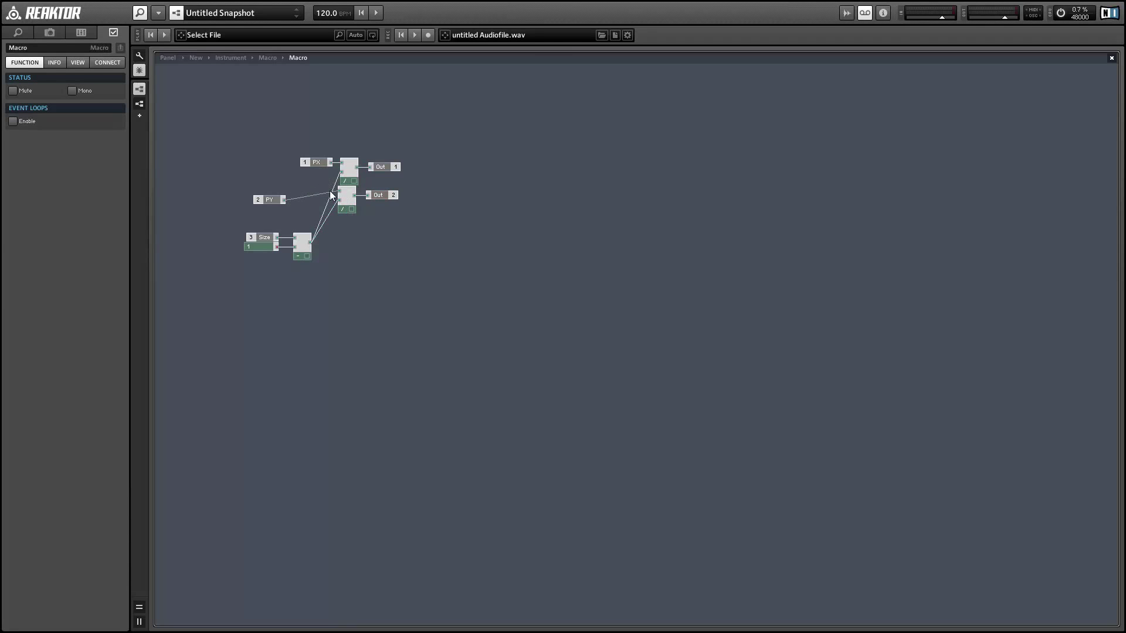
left_click(267, 201)
left_click_drag(267, 202, 309, 192)
left_click_drag(374, 212, 356, 198)
- Rename the two Out ports PX and PY, and move the Size subtraction group beside the PY row
left_click(386, 168)
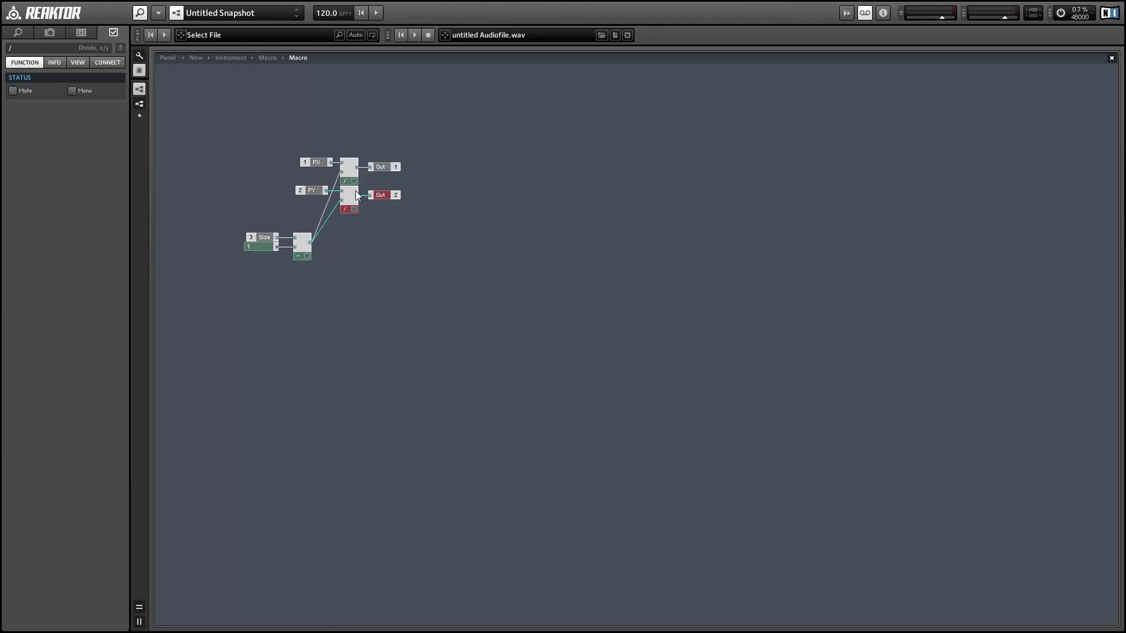
left_click(23, 48)
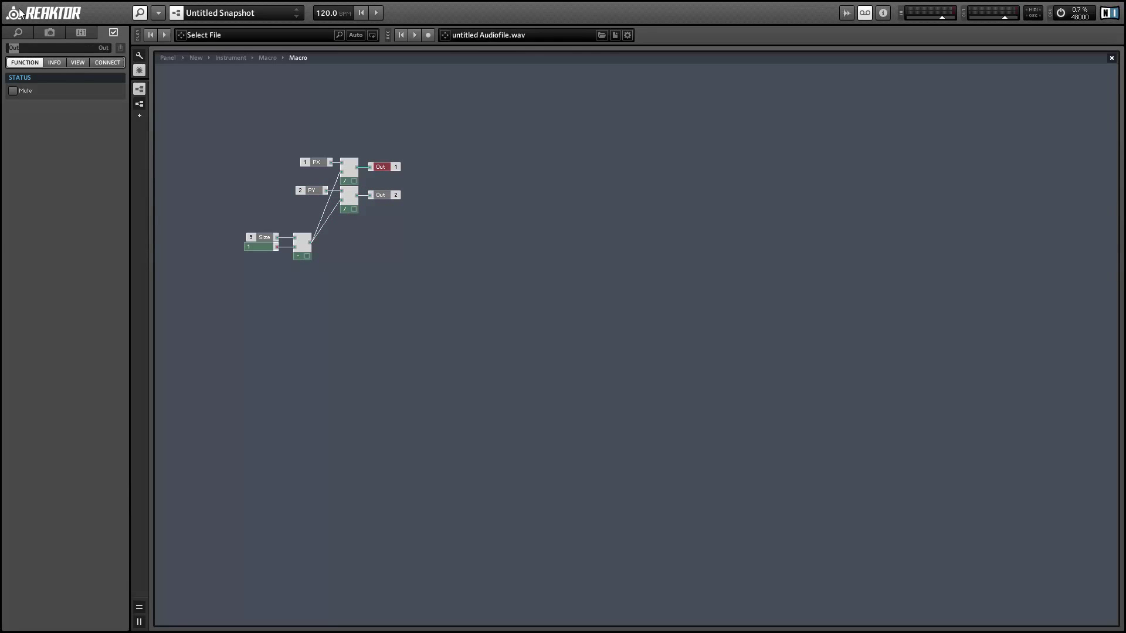
type("PX")
left_click(380, 194)
left_click(60, 48)
type("PY")
key("Return")
left_click_drag(229, 221, 279, 209)
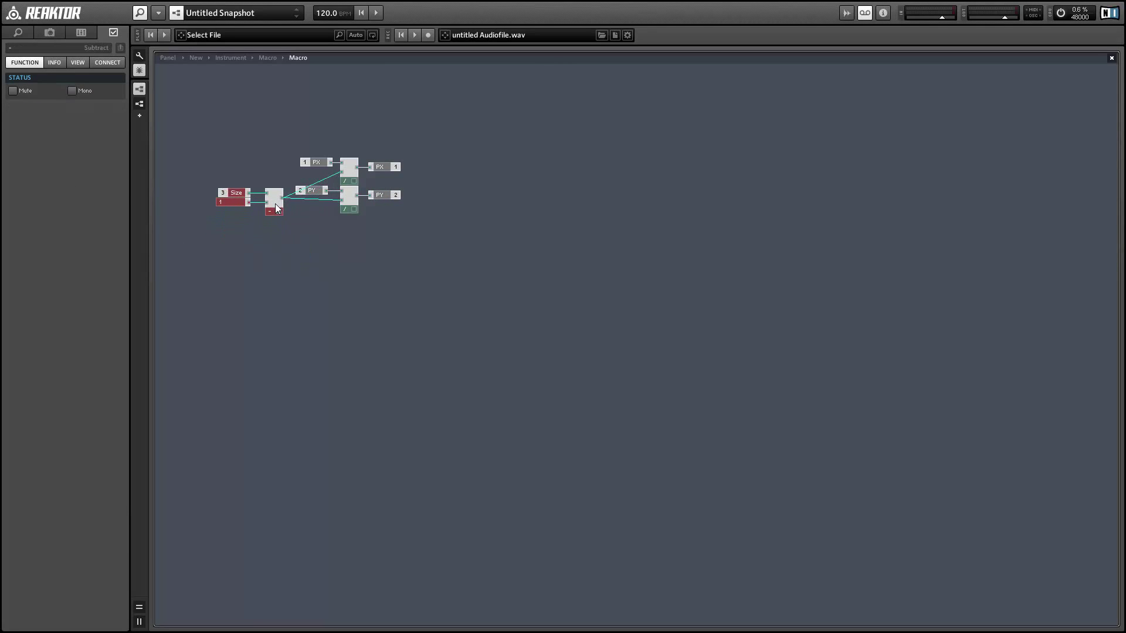
- Return to the parent structure and insert a new 1in1out macro beside the size-scaling macro
double_click(364, 224)
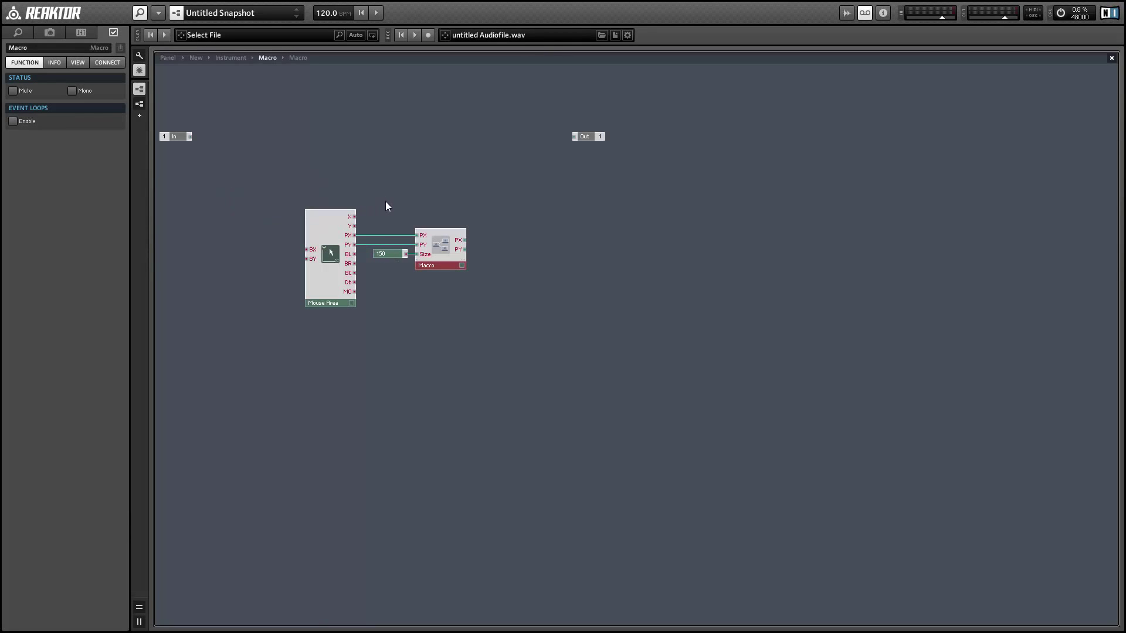
right_click(577, 216)
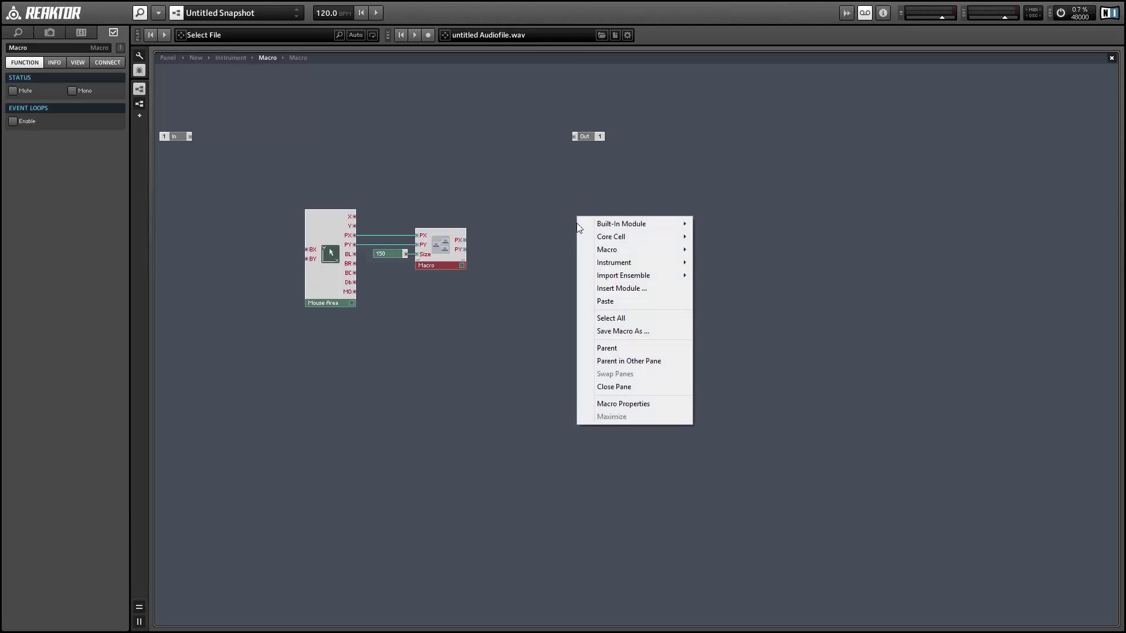
mouse_move(645, 249)
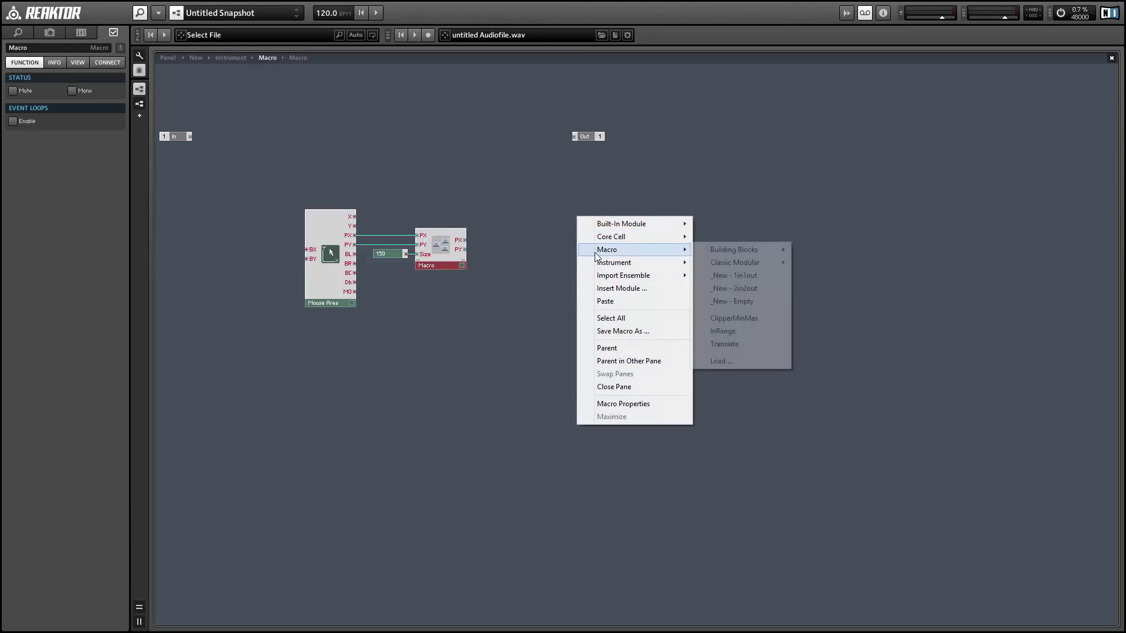
left_click(765, 279)
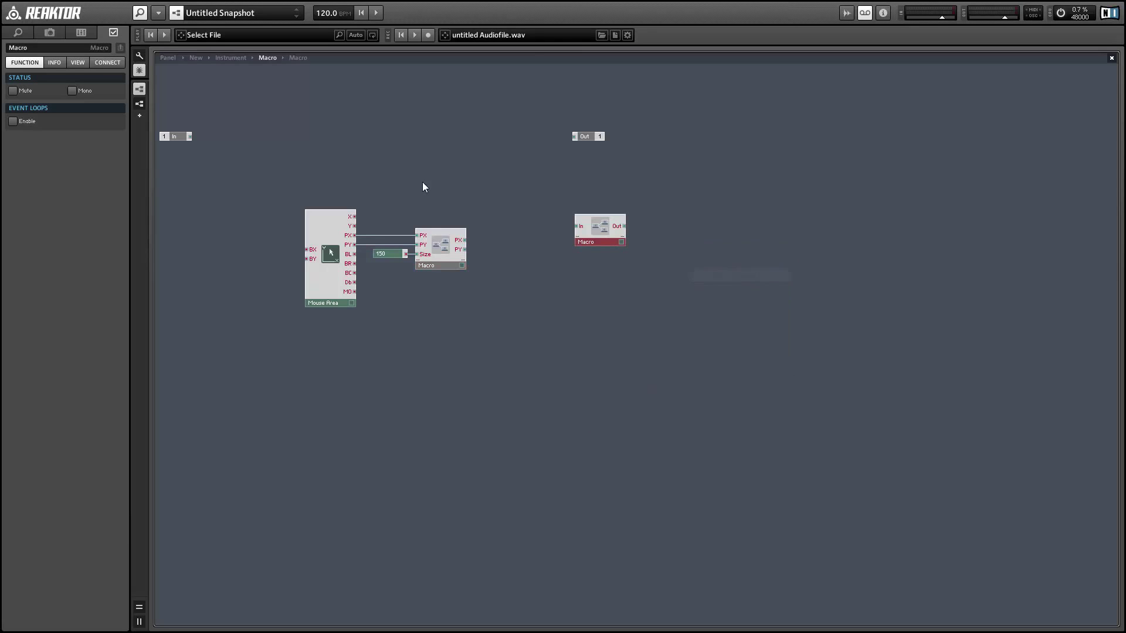
- Rename the new macro Translate and move it closer to the size-scaling macro
left_click(29, 47)
type("Transla")
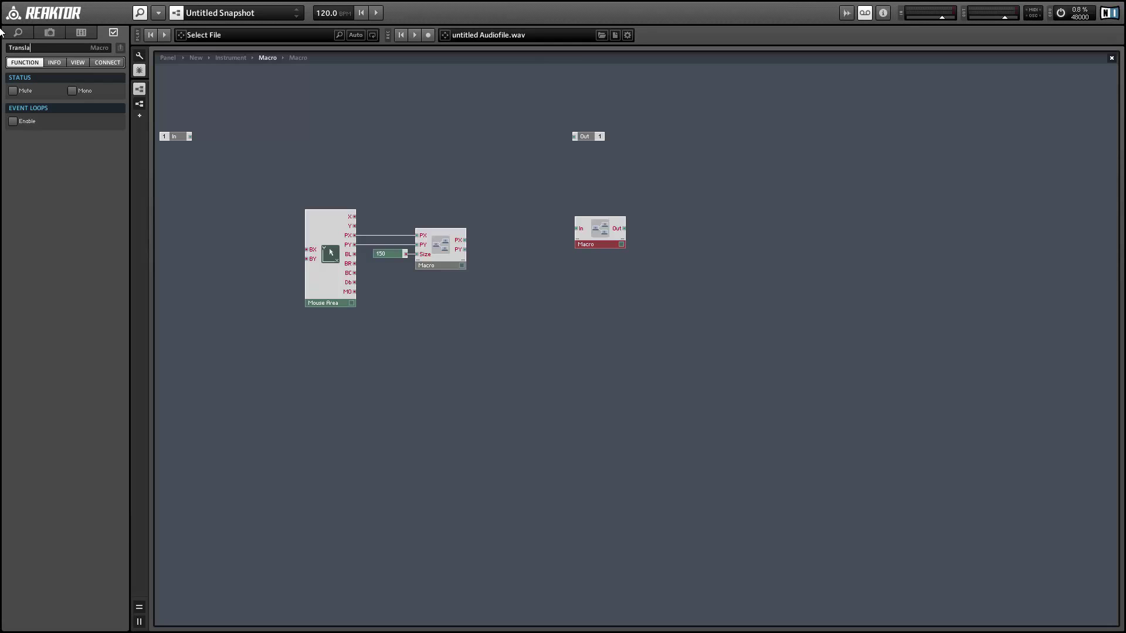
type("te")
key("Return")
left_click_drag(603, 244, 573, 261)
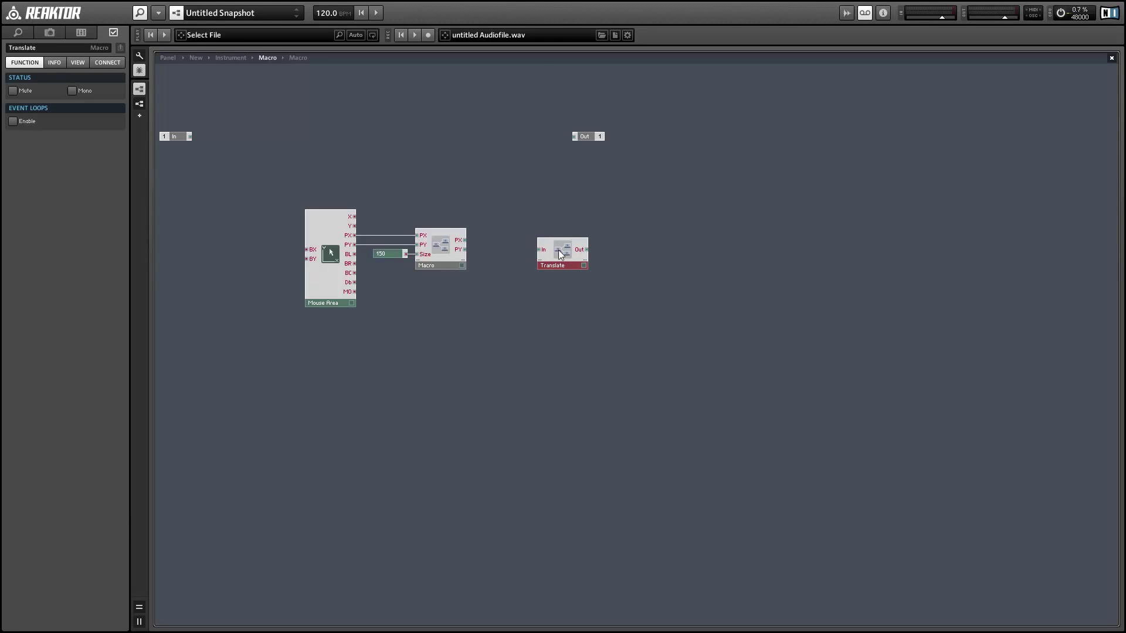
- Inside the Translate macro, duplicate the In port until there are four stacked In ports
double_click(561, 253)
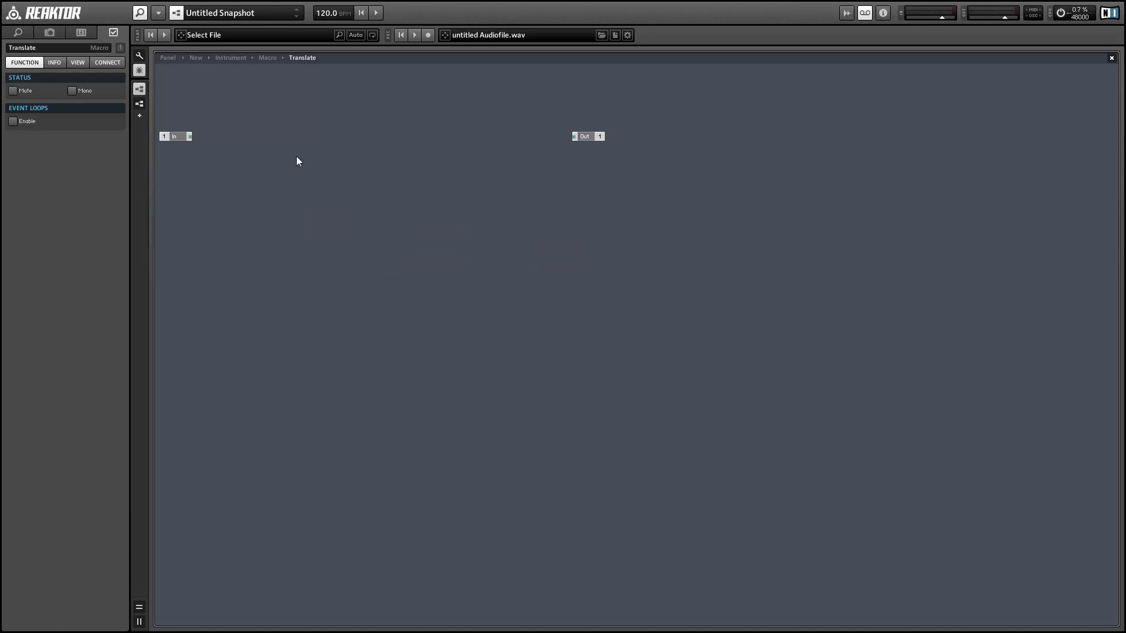
left_click_drag(177, 137, 250, 174)
key("ctrl+d")
left_click(221, 161)
- Rename the first In port Min and the second In port Range
left_click(254, 150)
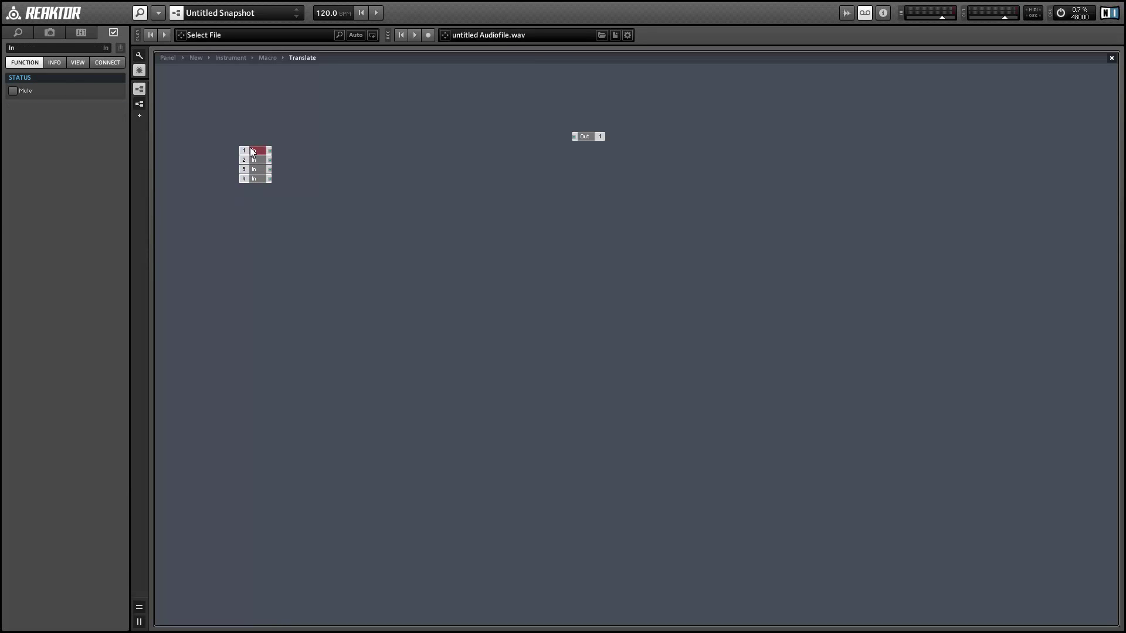
double_click(37, 47)
type("Min")
key("Return")
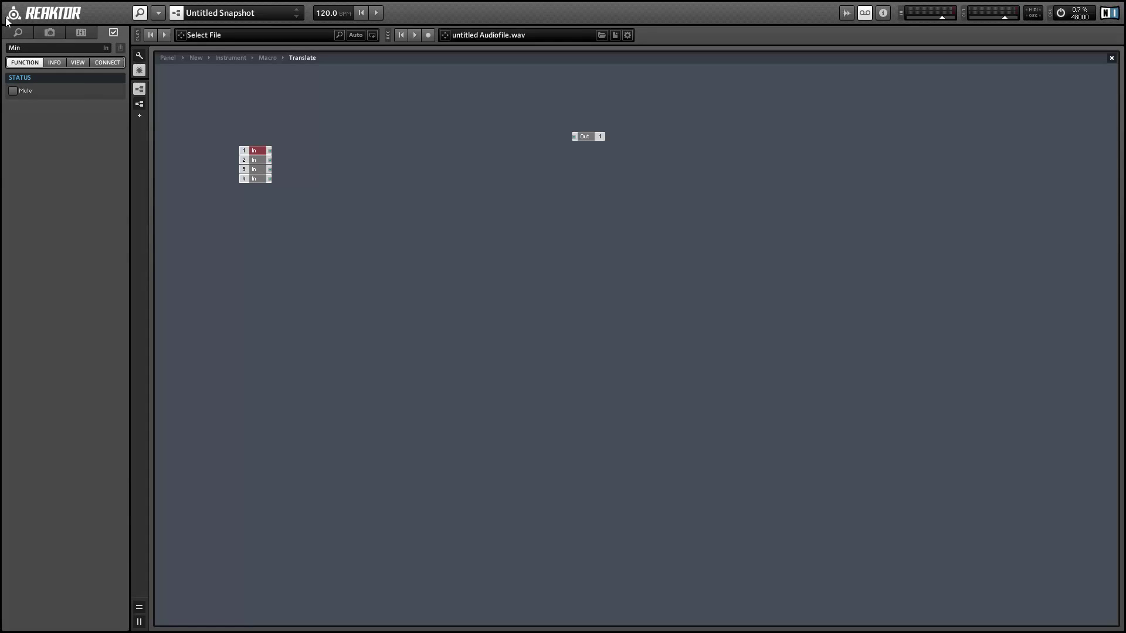
left_click(254, 160)
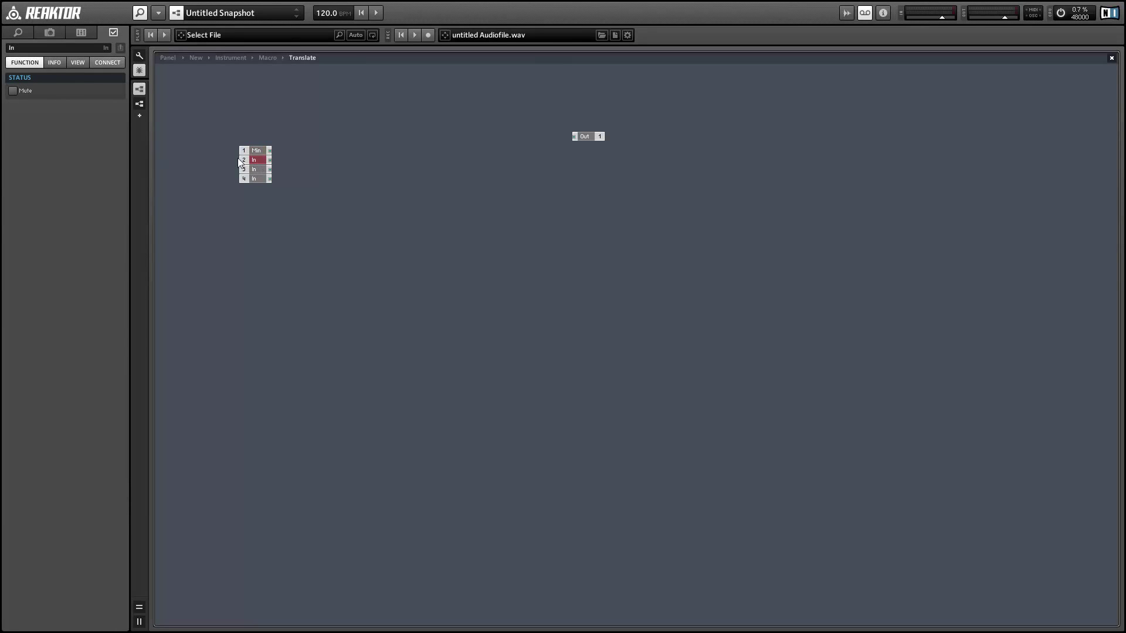
double_click(29, 47)
type("R")
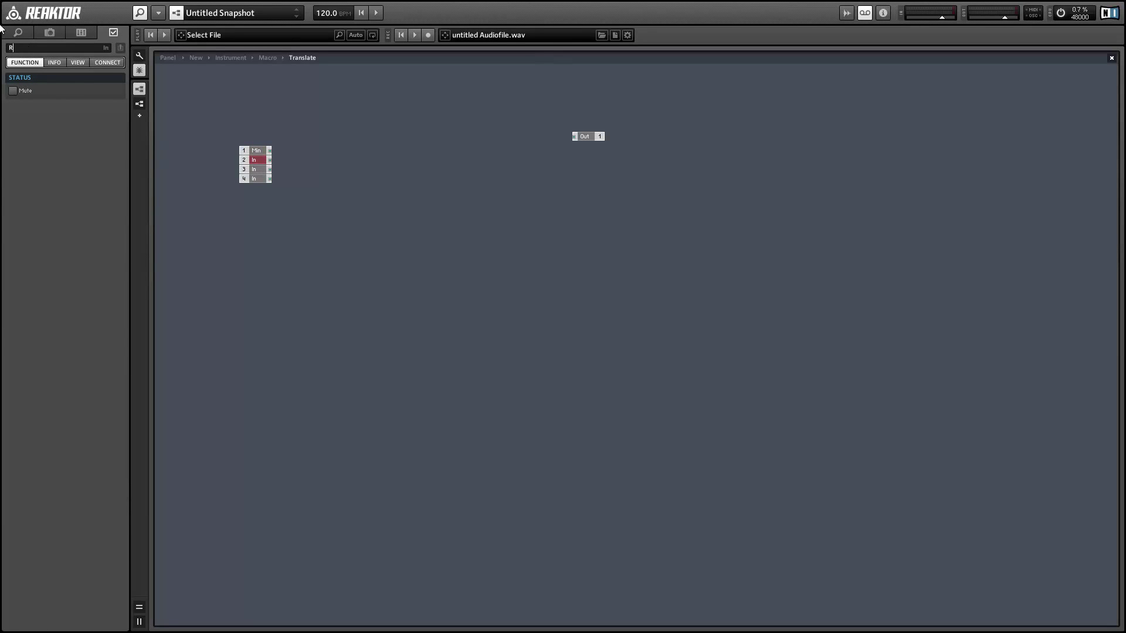
type("ange")
key("Return")
- Rename the third In port Step
left_click(236, 170)
double_click(52, 47)
type("Step")
key("Return")
- Add a Mult/Add module and connect the In, Range and Min ports to its three inputs in that order
right_click(336, 170)
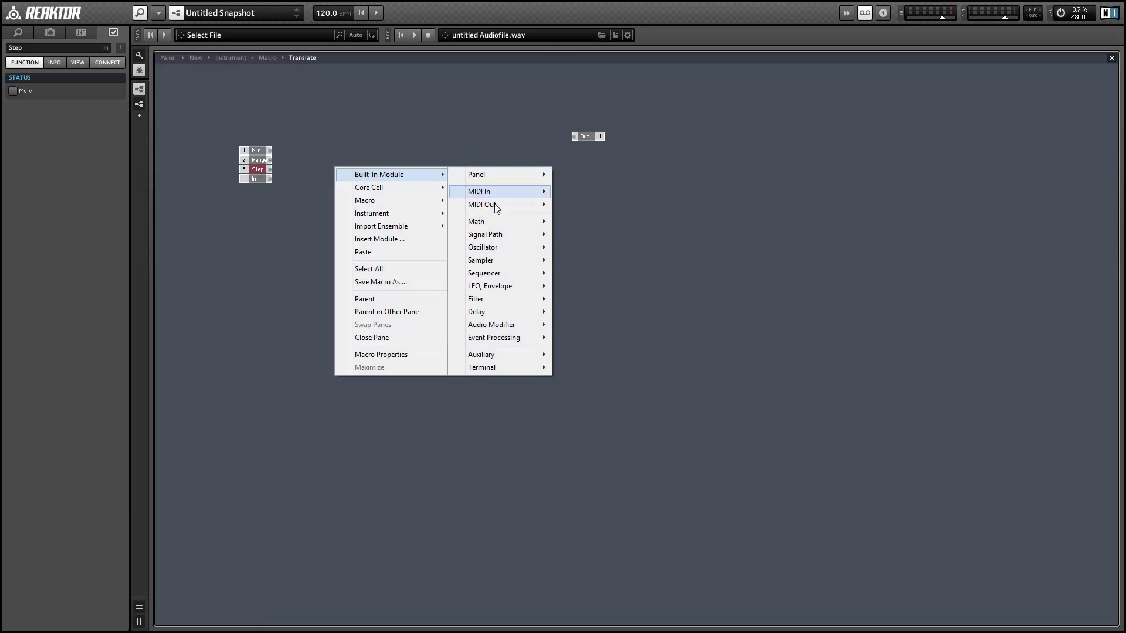
mouse_move(501, 228)
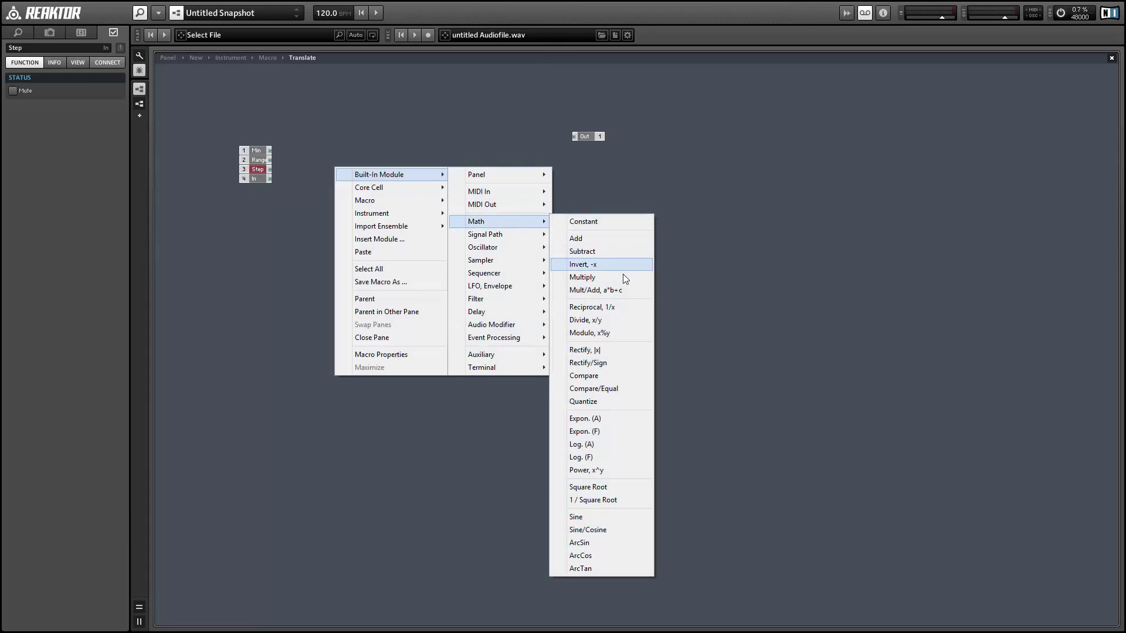
left_click(624, 290)
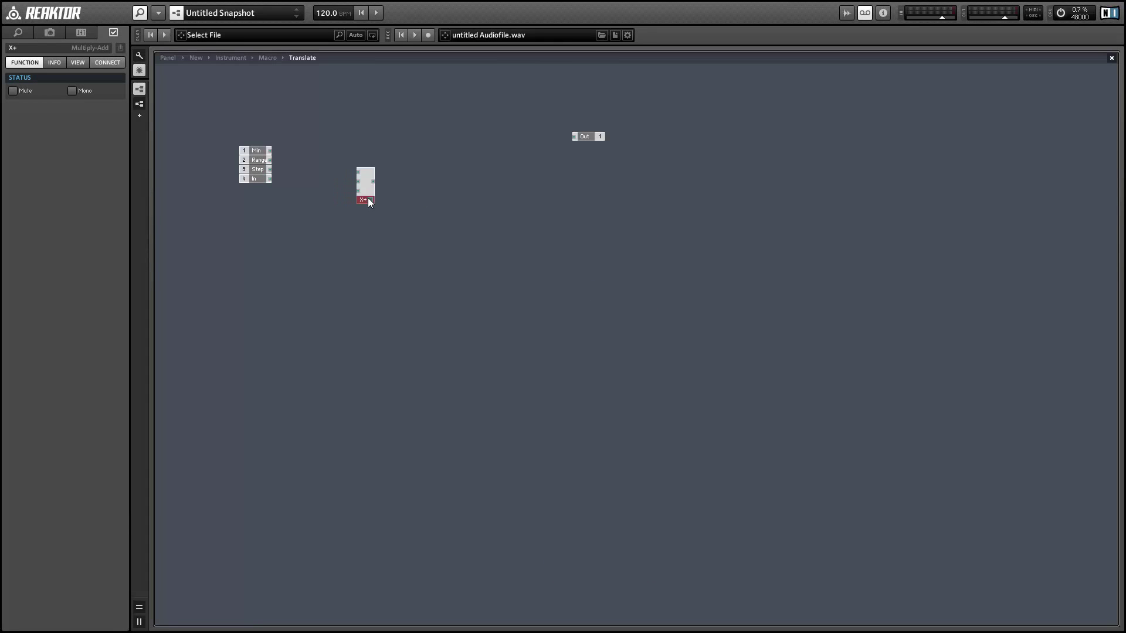
left_click_drag(254, 179, 346, 173)
left_click_drag(256, 160, 359, 188)
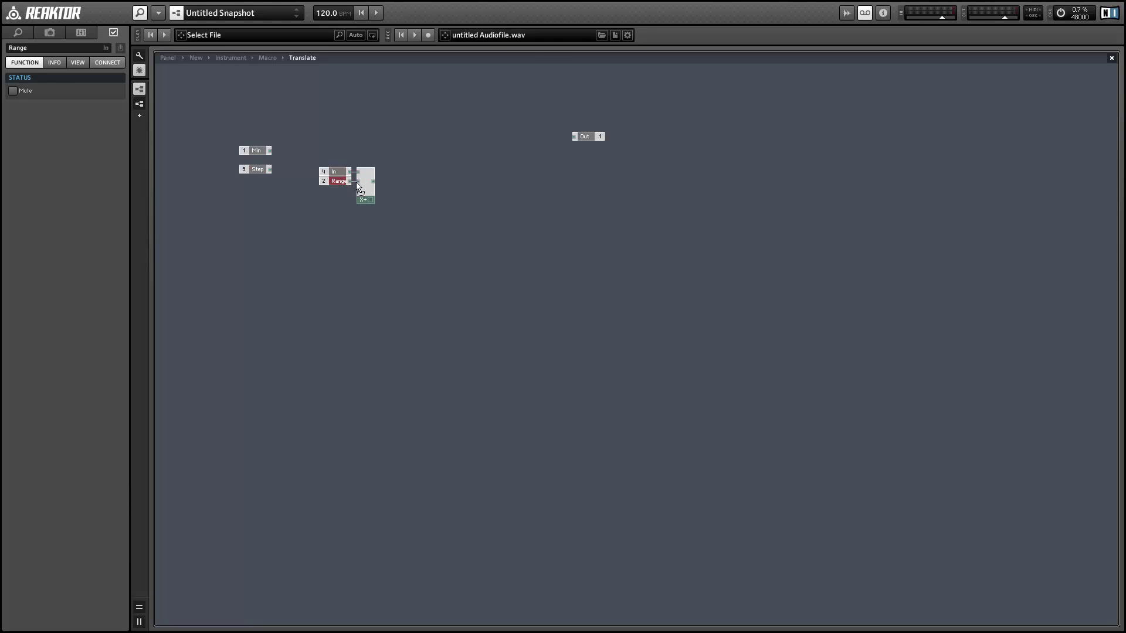
left_click_drag(255, 153, 332, 181)
- Add a Quantize module fed by the Mult/Add result, wire Step to its St input and its Out output to the Out port
left_click_drag(254, 172, 414, 137)
right_click(459, 137)
mouse_move(489, 145)
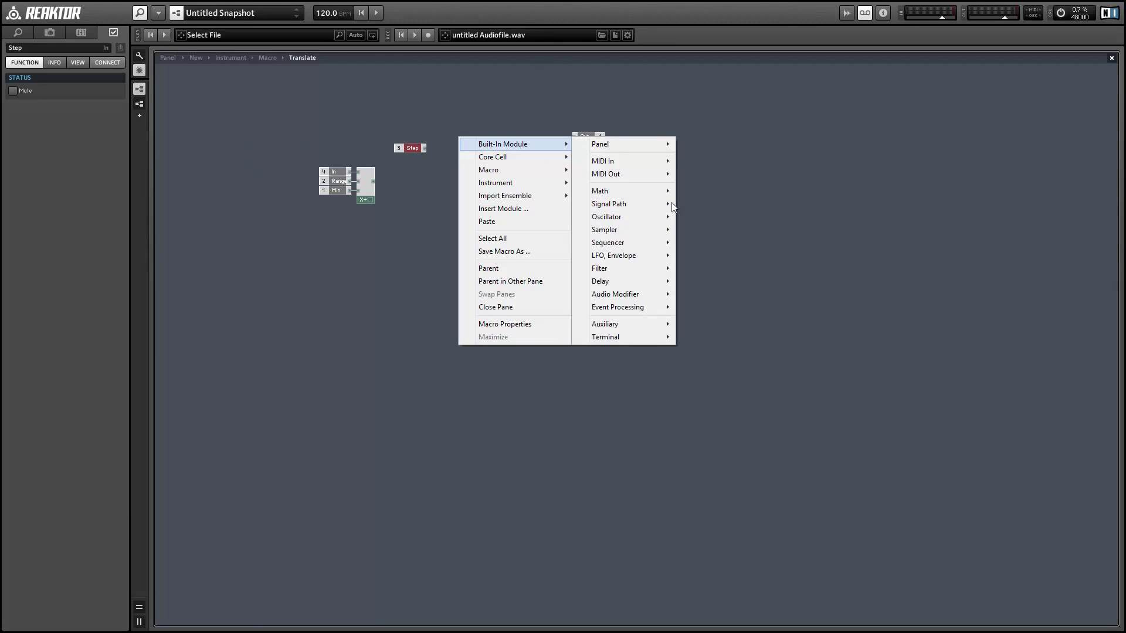
mouse_move(656, 193)
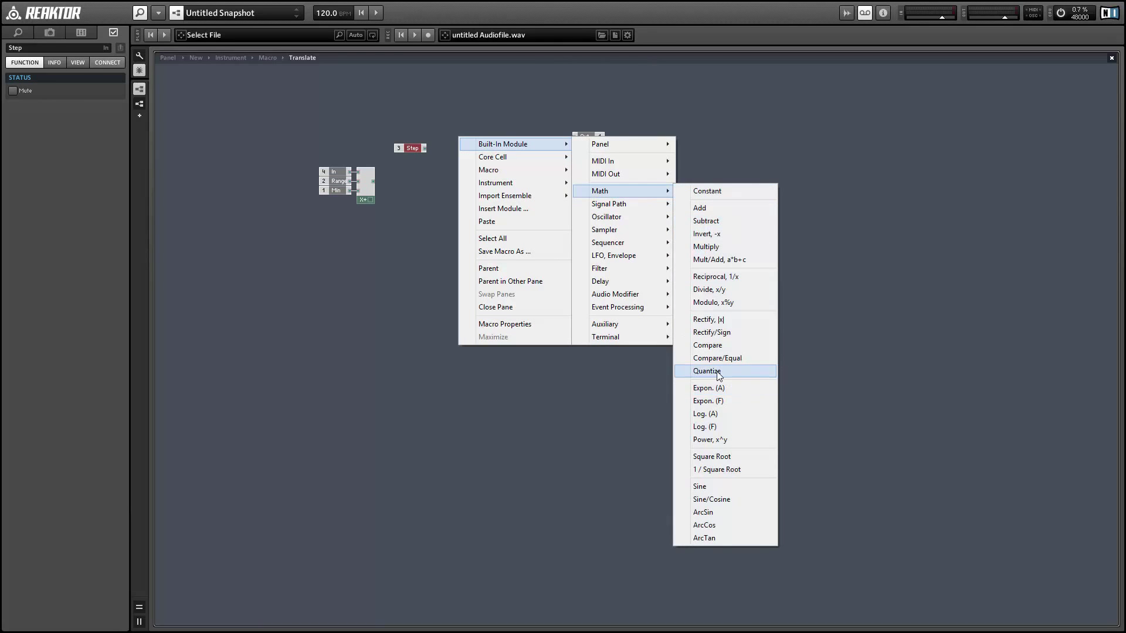
left_click(757, 371)
mouse_move(451, 165)
left_mouse_down()
mouse_move(470, 182)
mouse_move(449, 187)
left_mouse_up()
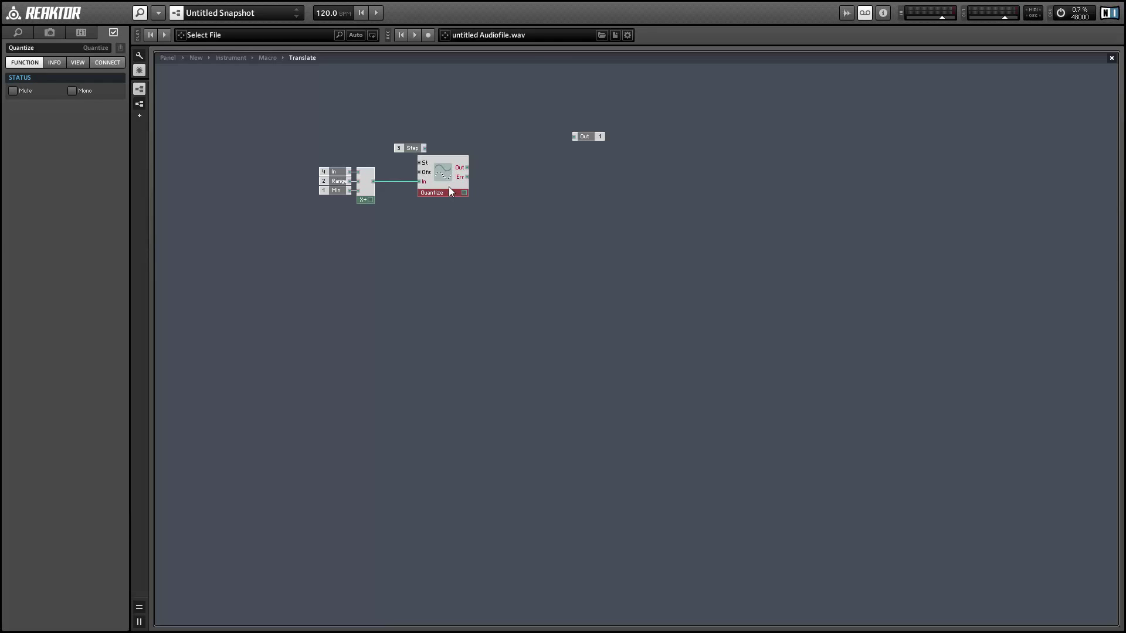
left_click_drag(402, 149, 491, 168)
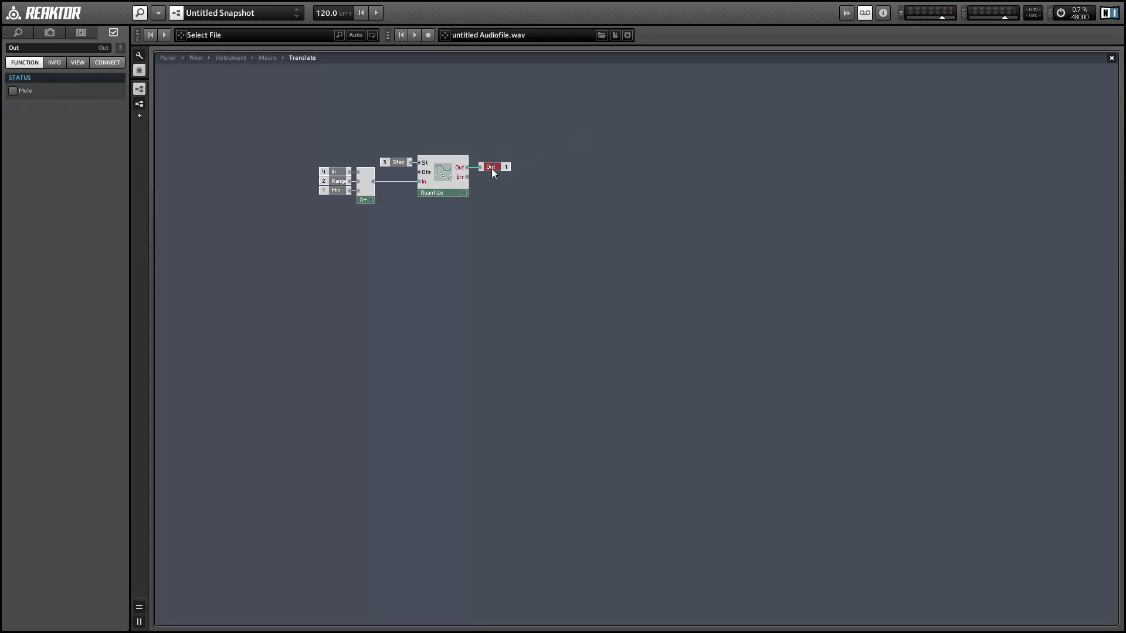
left_click_drag(386, 163, 336, 160)
left_click(312, 181)
left_click_drag(284, 130, 400, 202)
- Return to the parent structure, move Translate closer and connect the scaling macro's PX output to Translate's In input
double_click(473, 234)
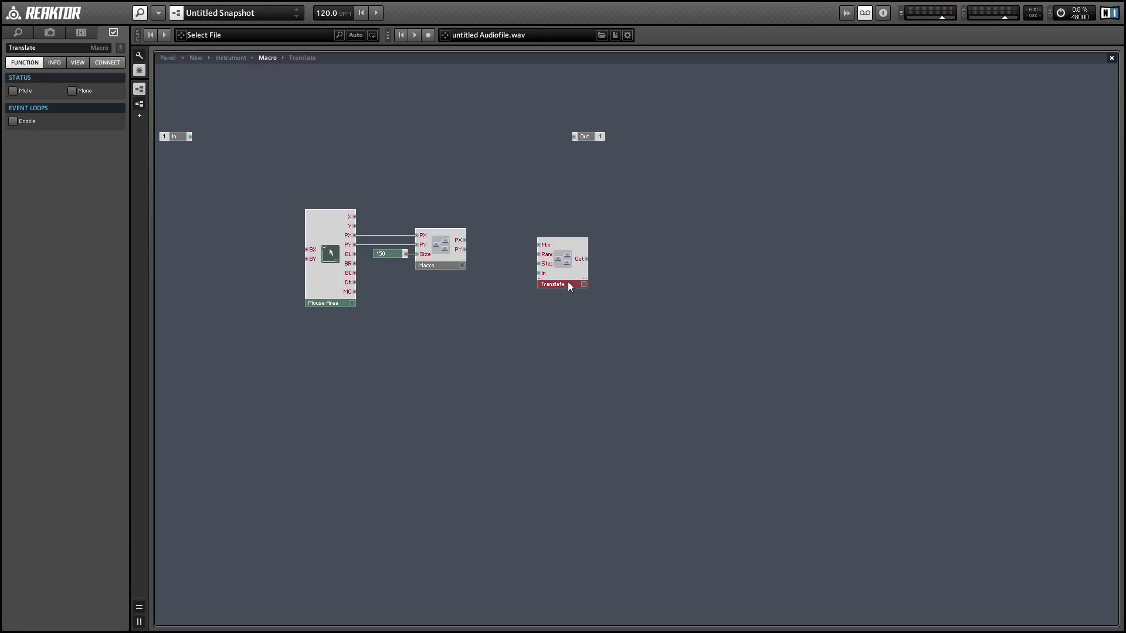
left_click_drag(567, 282, 533, 280)
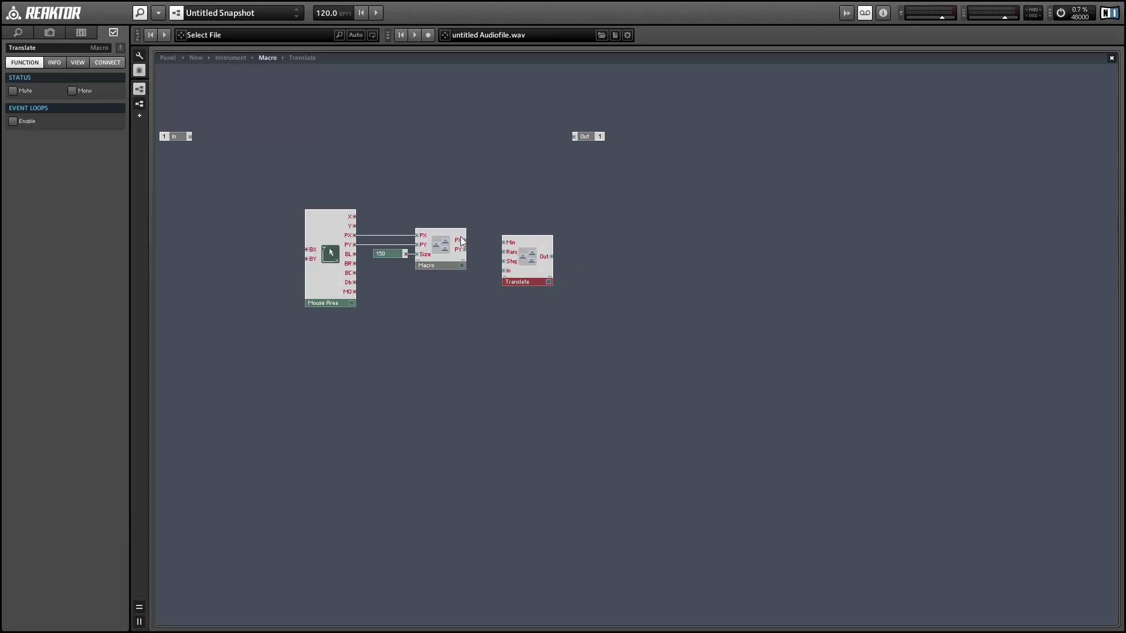
left_click_drag(464, 241, 540, 219)
- Create constants for the Translate macro's Min, Range and Step inputs
right_click(542, 218)
left_click(557, 233)
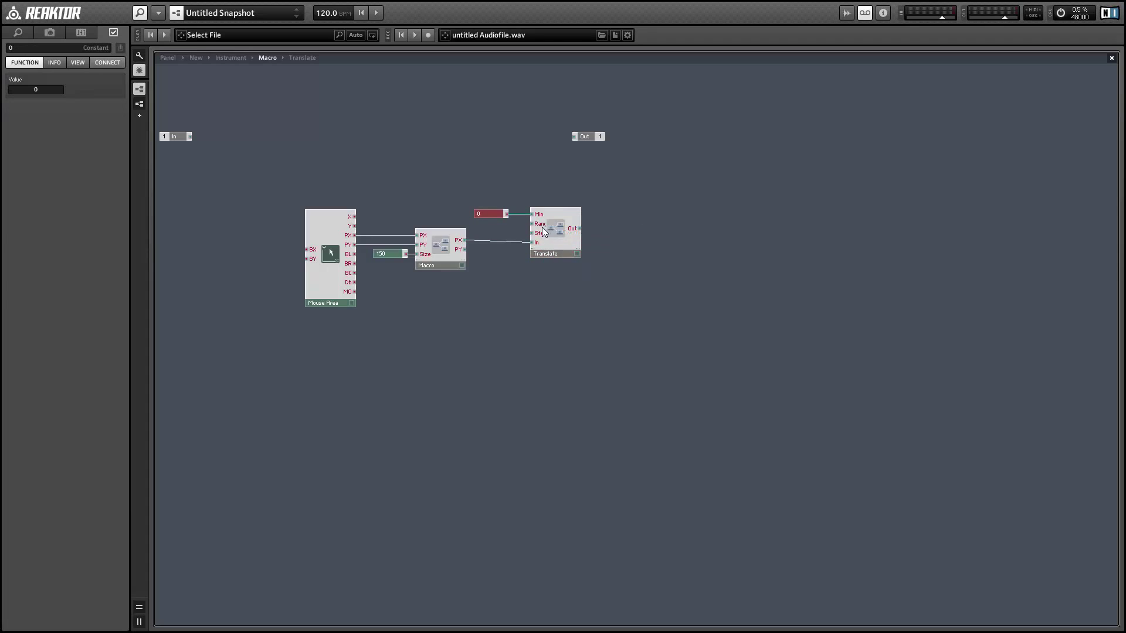
right_click(541, 229)
left_click(556, 247)
right_click(540, 233)
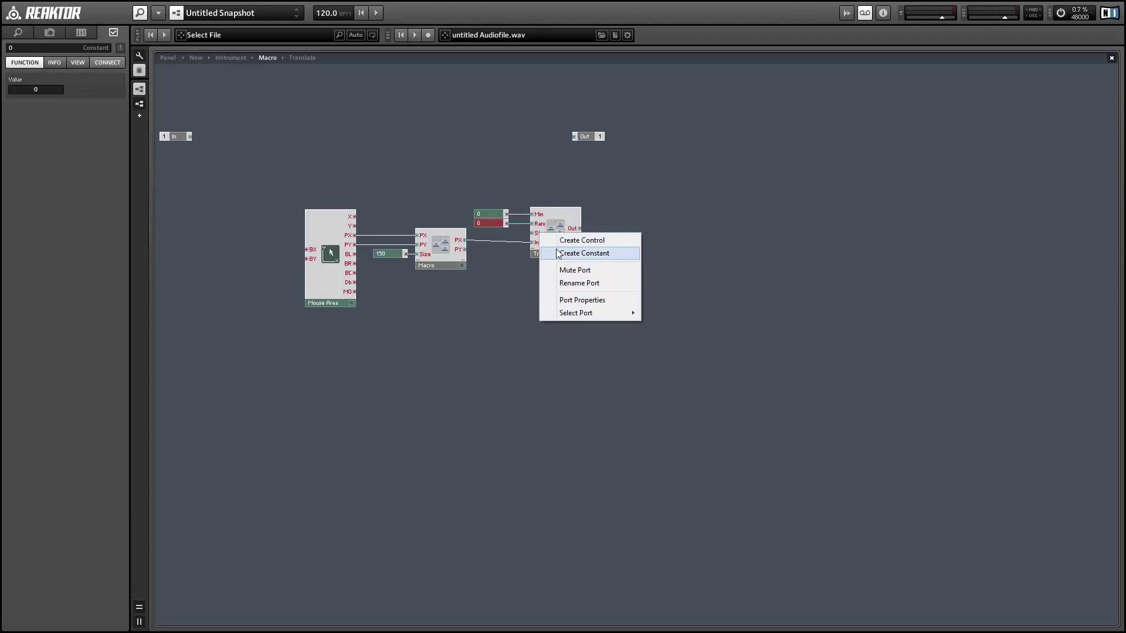
left_click(557, 252)
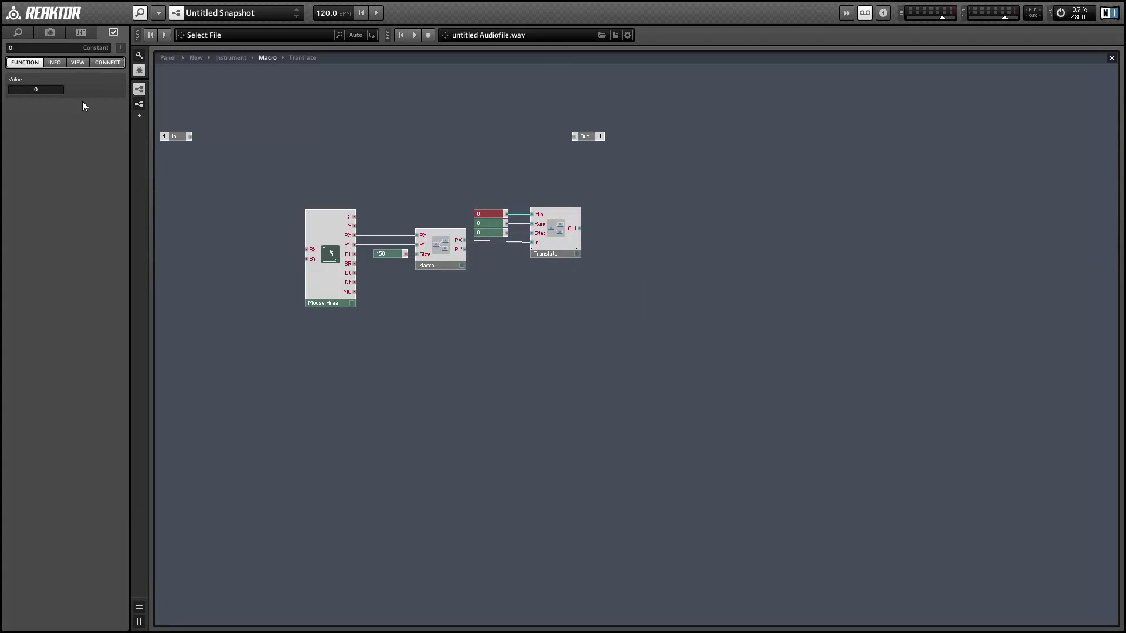
- Set the Min constant to -1 and the Range constant to 2
type("-1")
left_click(488, 226)
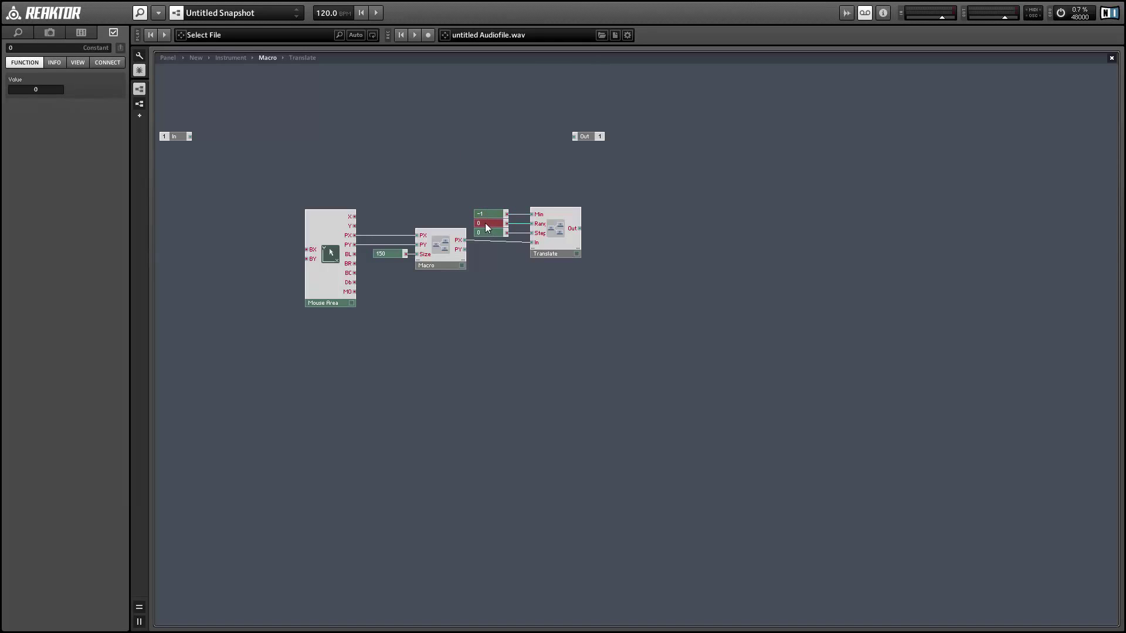
double_click(40, 90)
type("2")
left_click(478, 181)
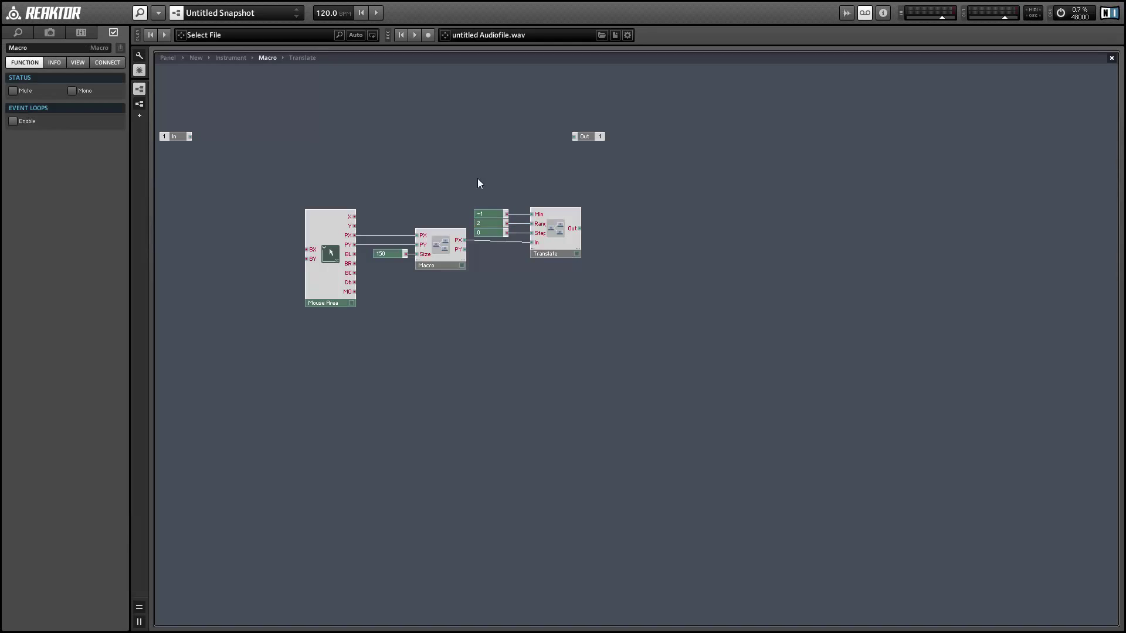
left_click(491, 235)
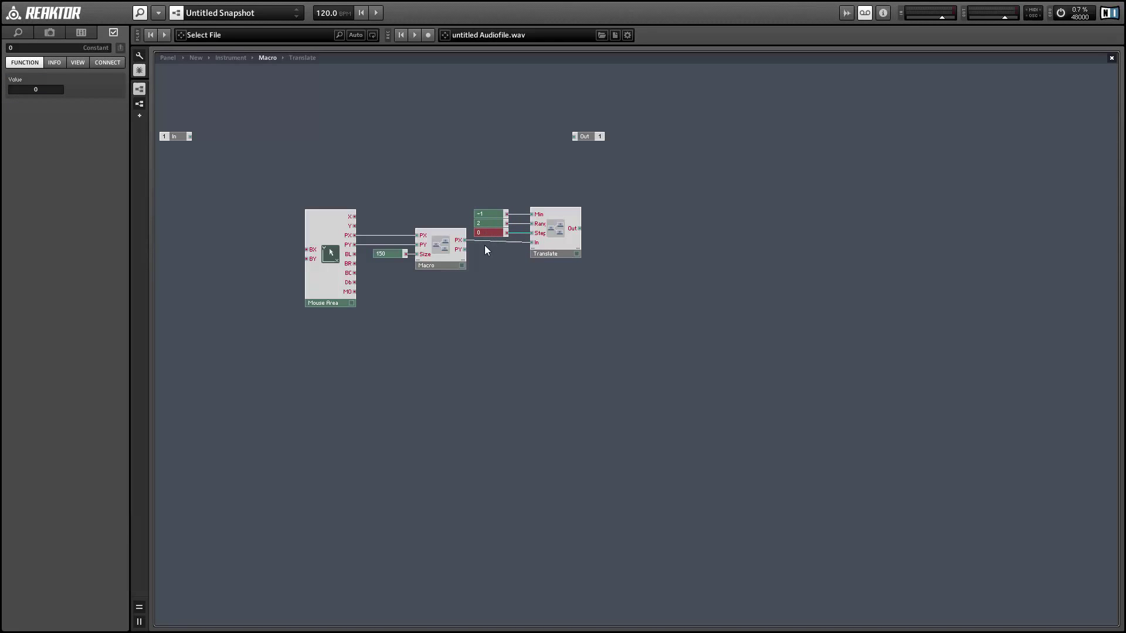
- Move Translate closer to its constants, duplicate it and connect the PY output to the copy's In input
left_click_drag(488, 191, 557, 243)
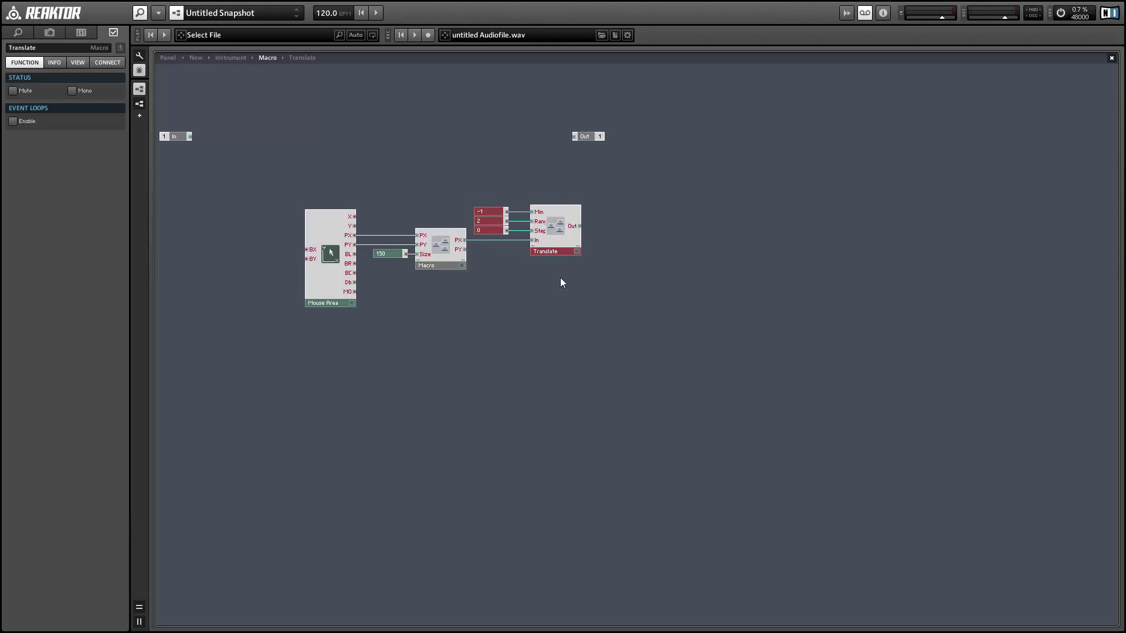
left_click(564, 237)
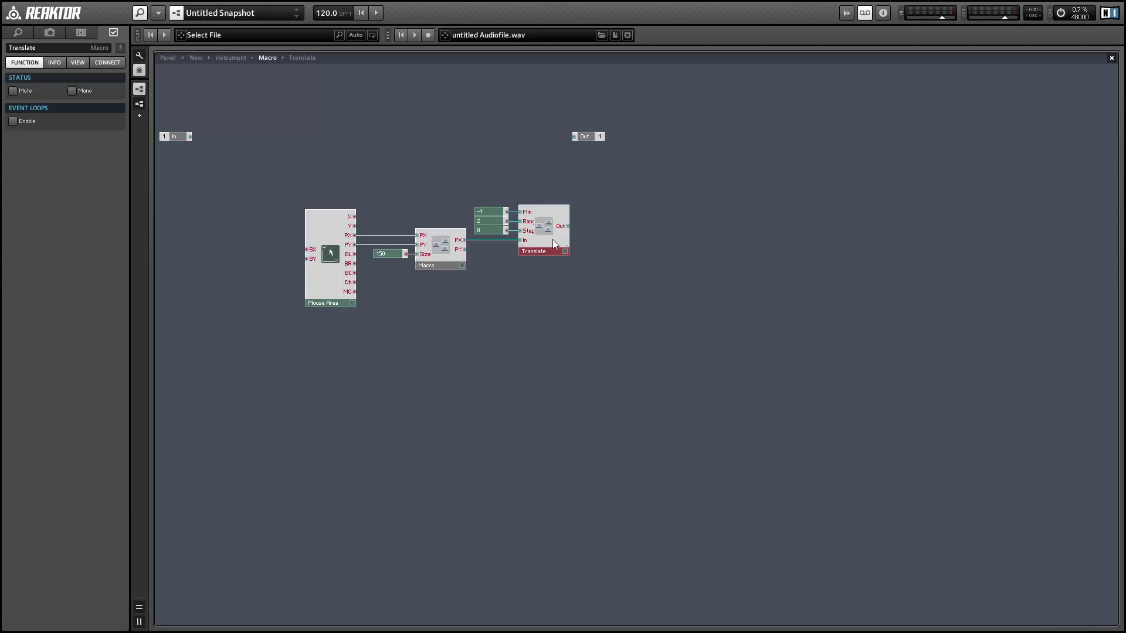
left_click_drag(553, 239, 548, 294)
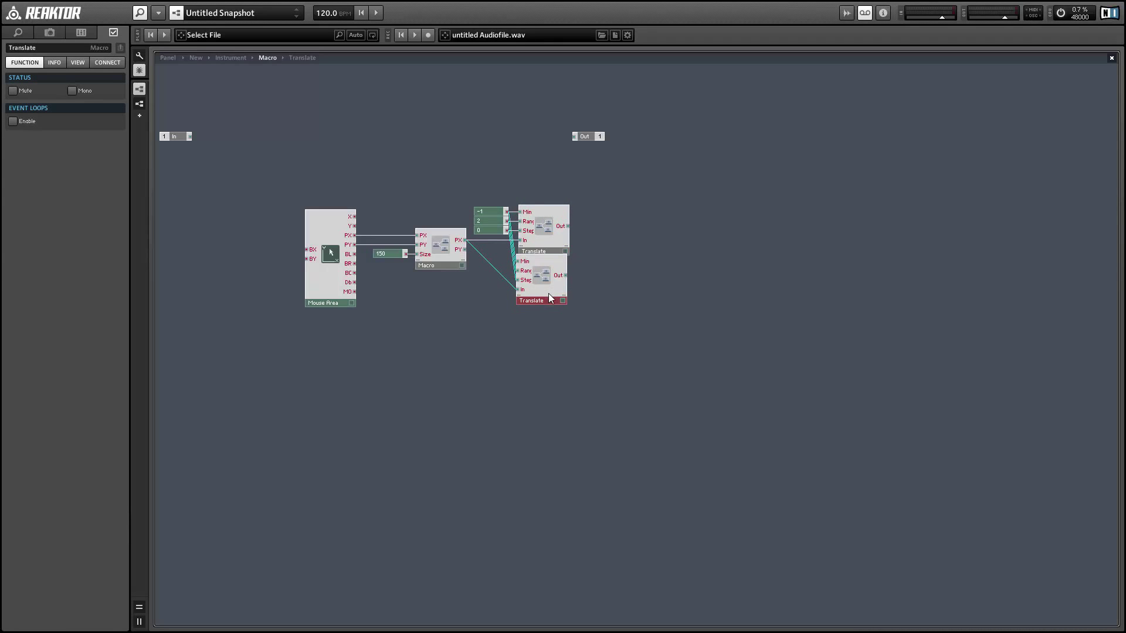
left_click_drag(466, 251, 611, 258)
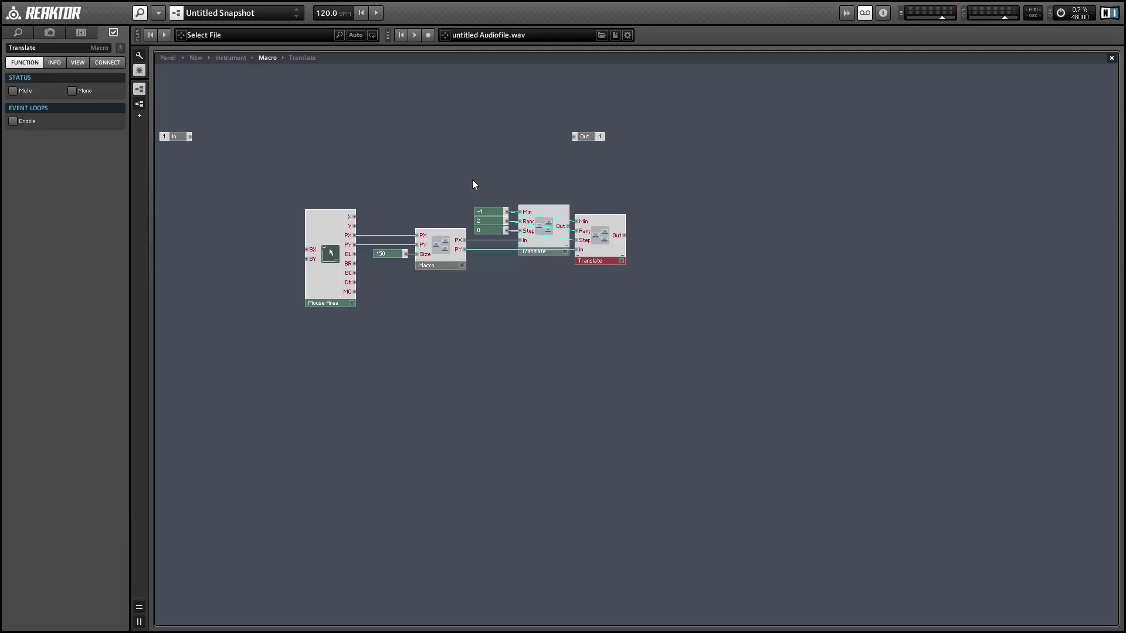
- Move the three constants above the 150 constant and shift both Translate macros closer to the scaling macro
left_click_drag(464, 175, 386, 229)
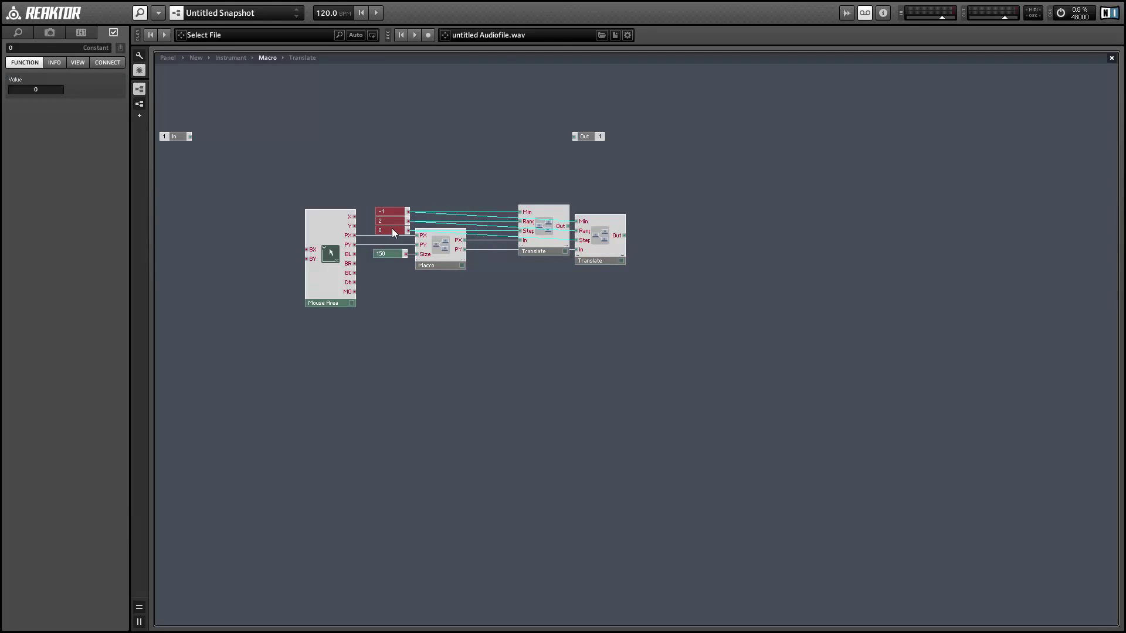
left_click_drag(497, 177, 564, 255)
left_click(211, 146)
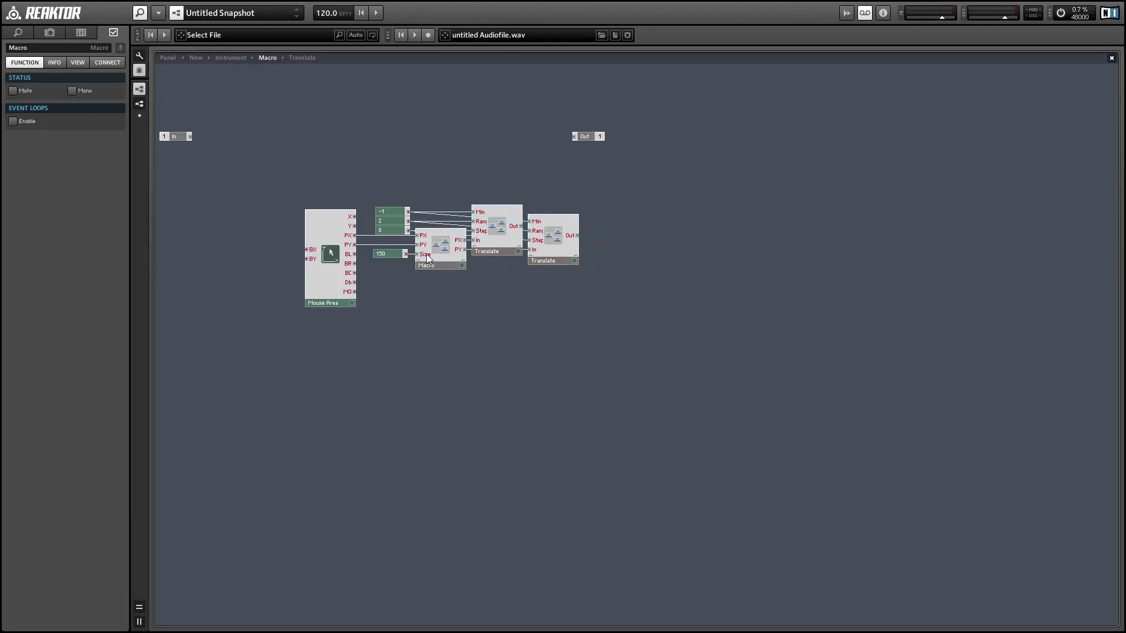
- Rename the scaling macro Size
left_click(440, 265)
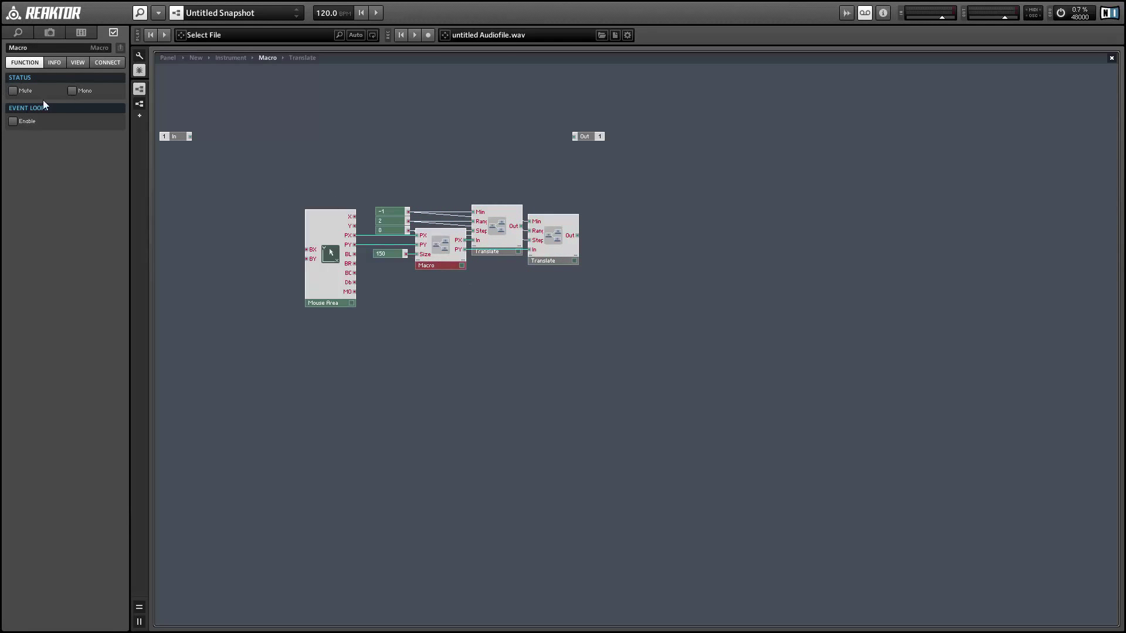
left_click(8, 48)
type("Size")
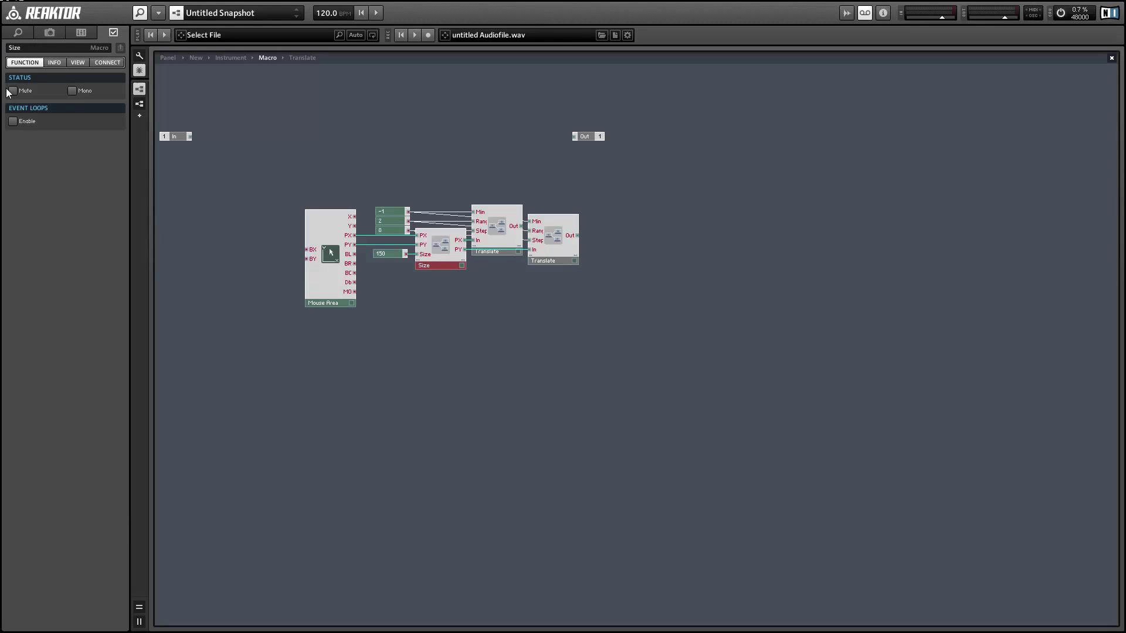
- Insert a new 1in1out macro beside the Translate macros, connect both Translate outputs to it as two inputs, and open it
left_click(543, 323)
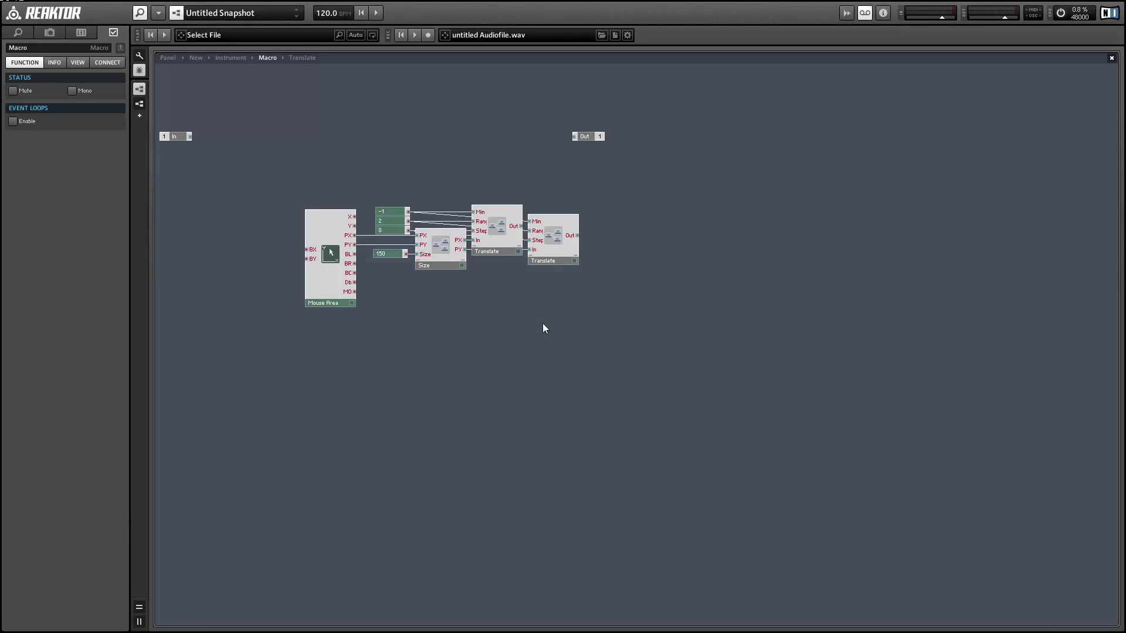
double_click(628, 268)
type("mac")
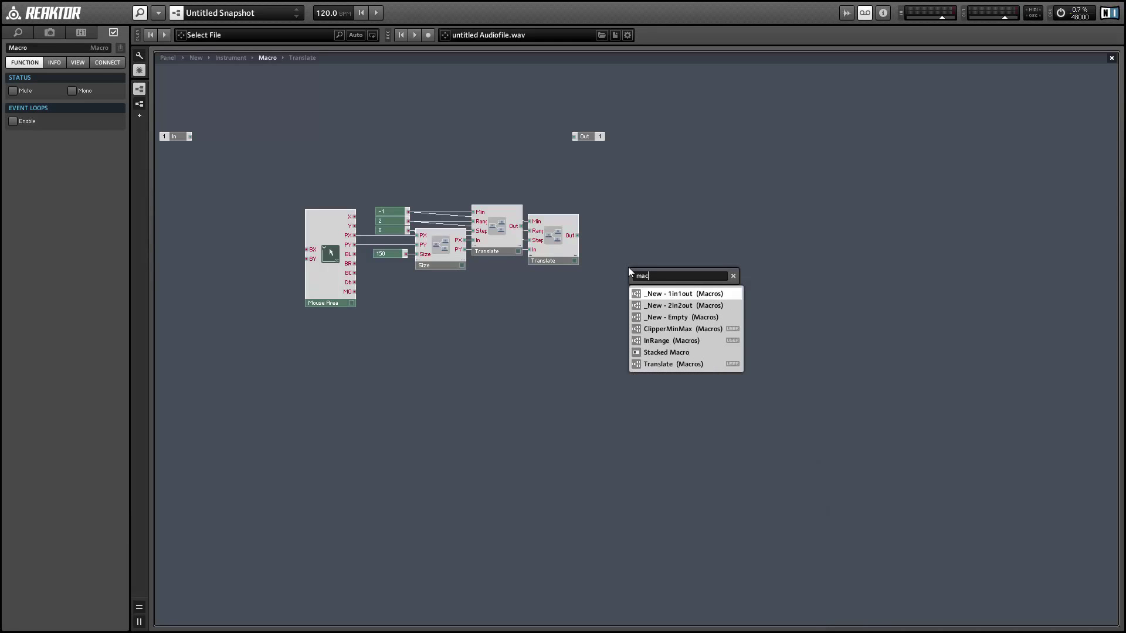
key("Return")
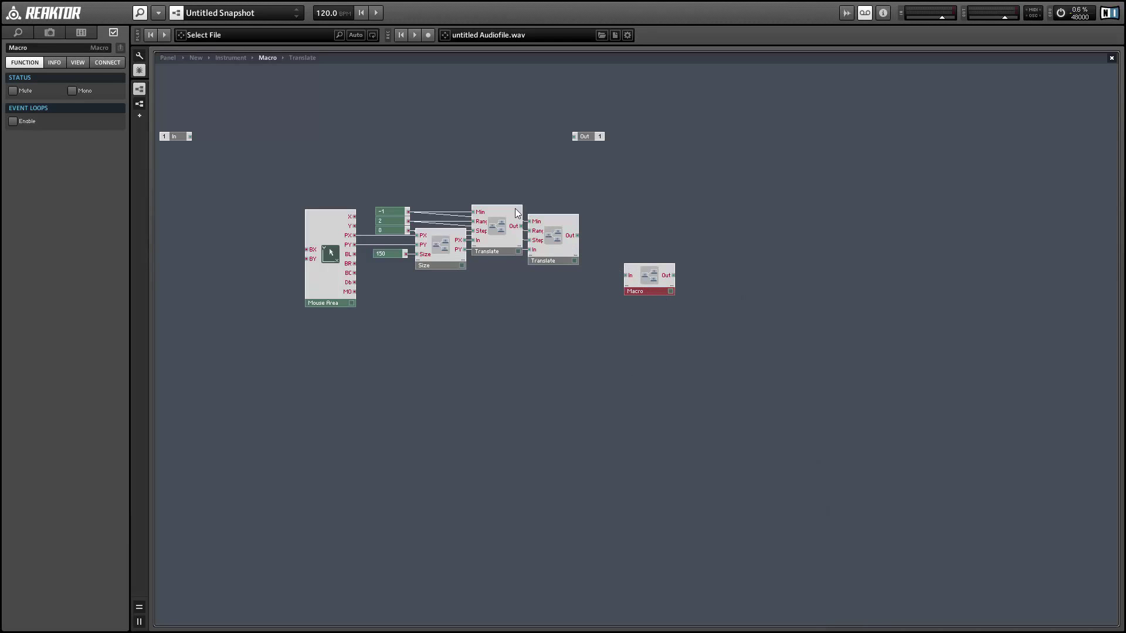
left_click_drag(520, 229, 625, 247)
double_click(617, 238)
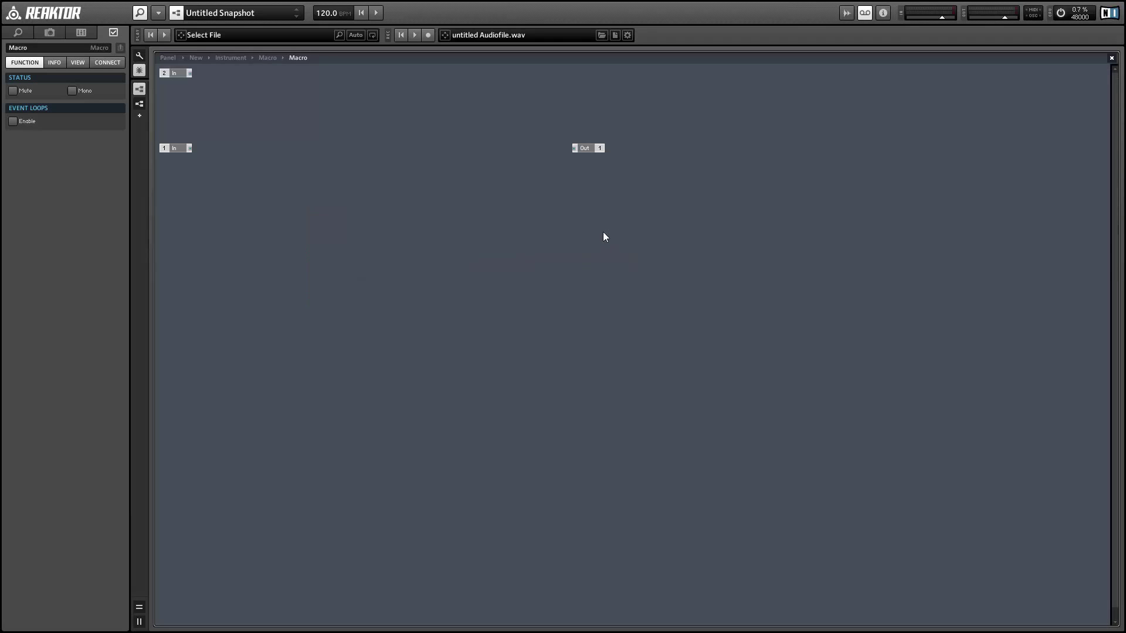
- Reposition the macro's two In ports with the second below the first and insert a Multiply module beside them
left_click_drag(175, 75, 221, 210)
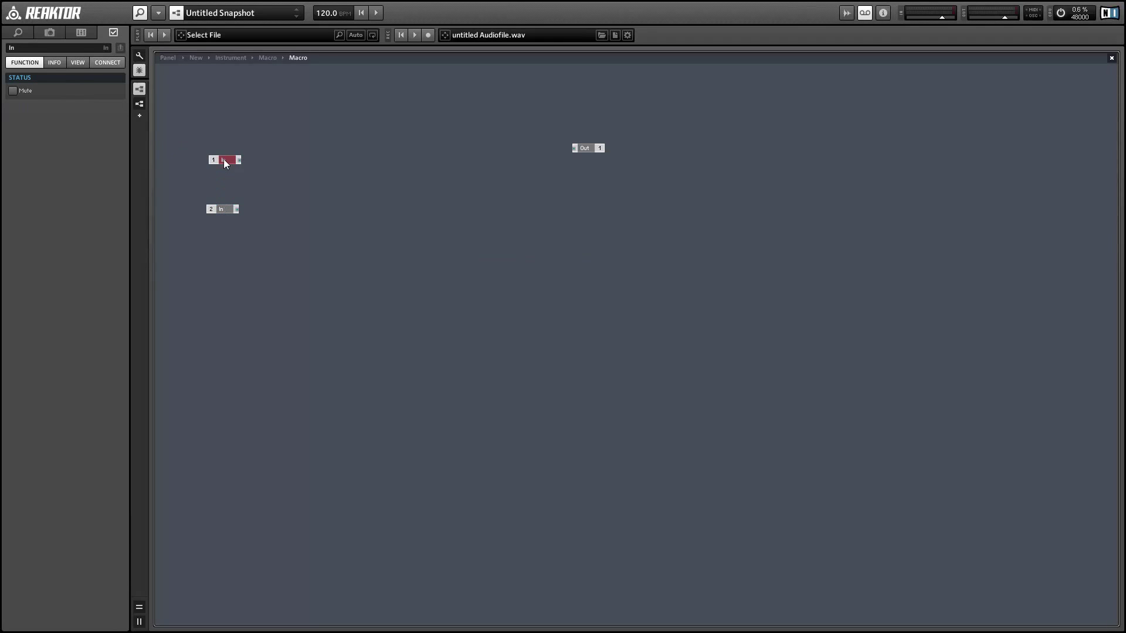
left_click(283, 170)
key("Return")
type("*")
key("Return")
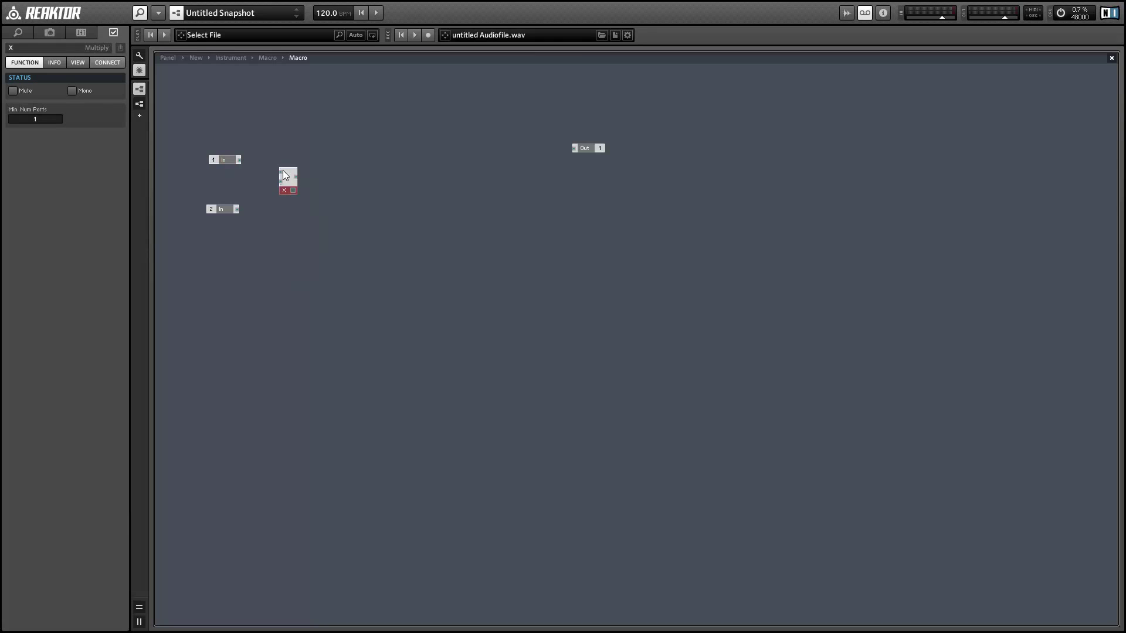
- Rename the first In port X and connect it to both inputs of the Multiply module
left_click(237, 163)
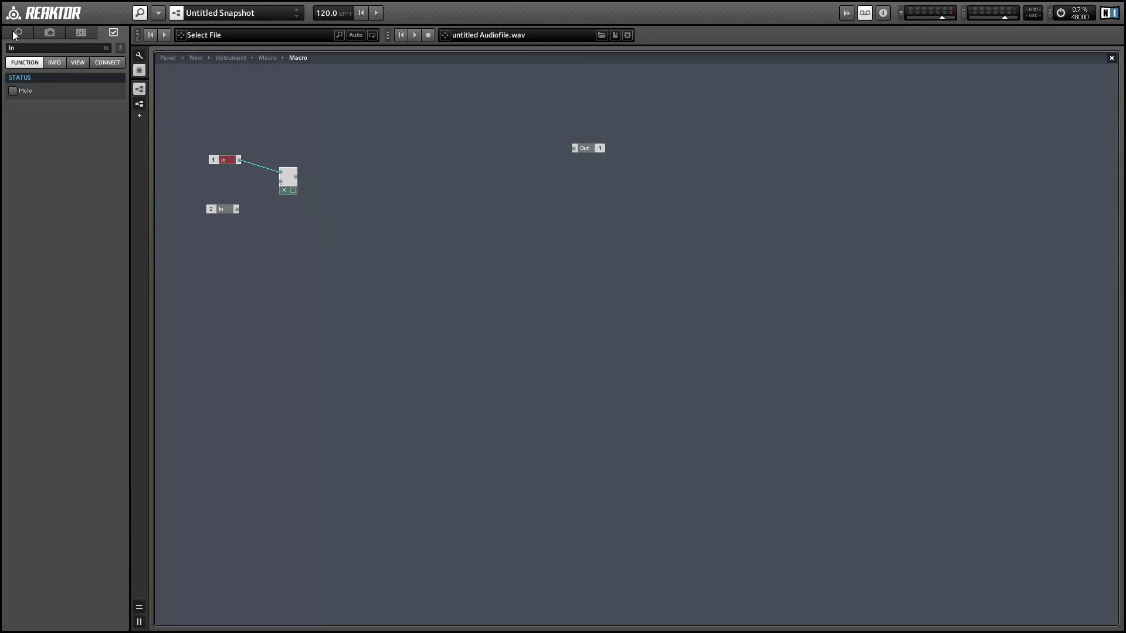
key("Return")
left_click_drag(240, 160, 281, 182)
left_click(288, 191)
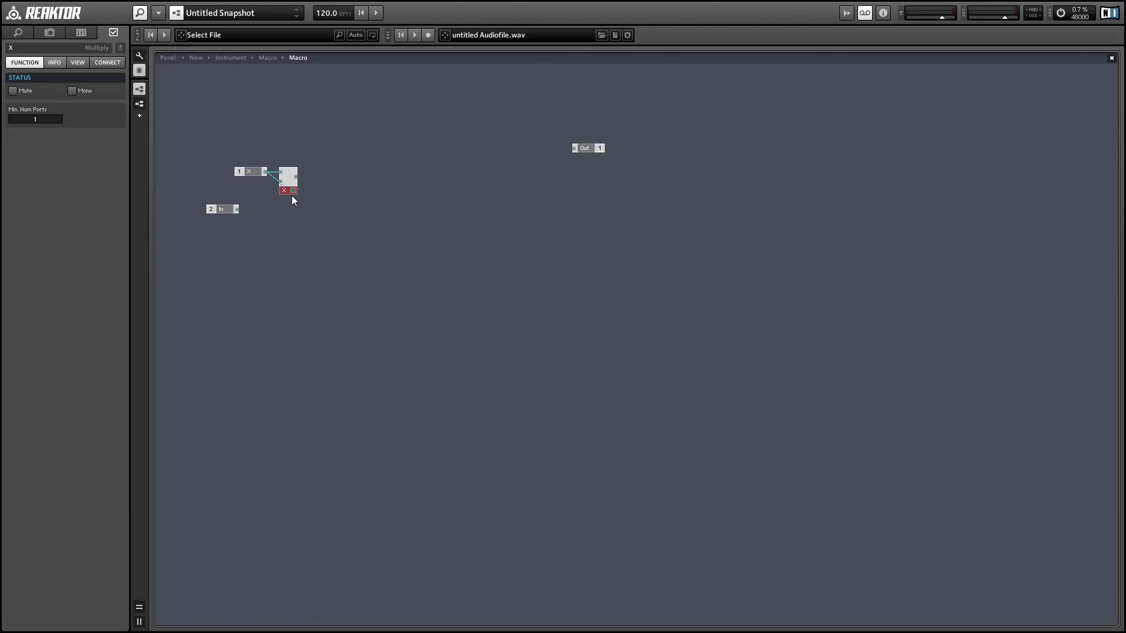
- Duplicate the Multiply module below the original, feed the second In port into both of its inputs, and rename that port Y
left_click_drag(288, 216, 253, 201)
left_click(227, 210)
left_click_drag(28, 51, 1, 20)
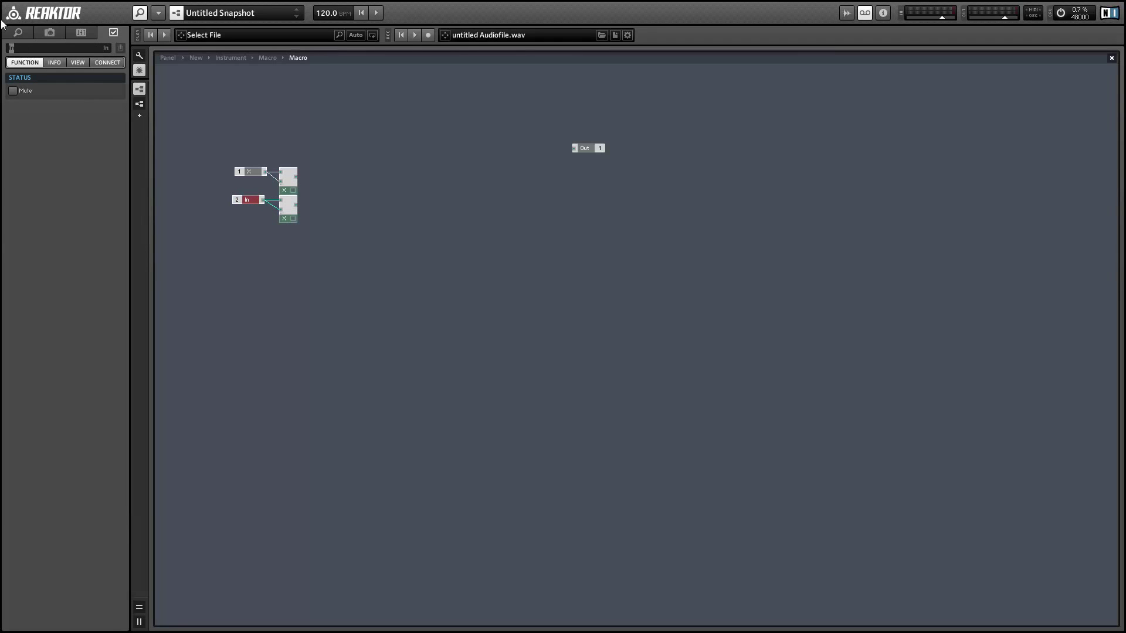
type("Y")
left_click(326, 244)
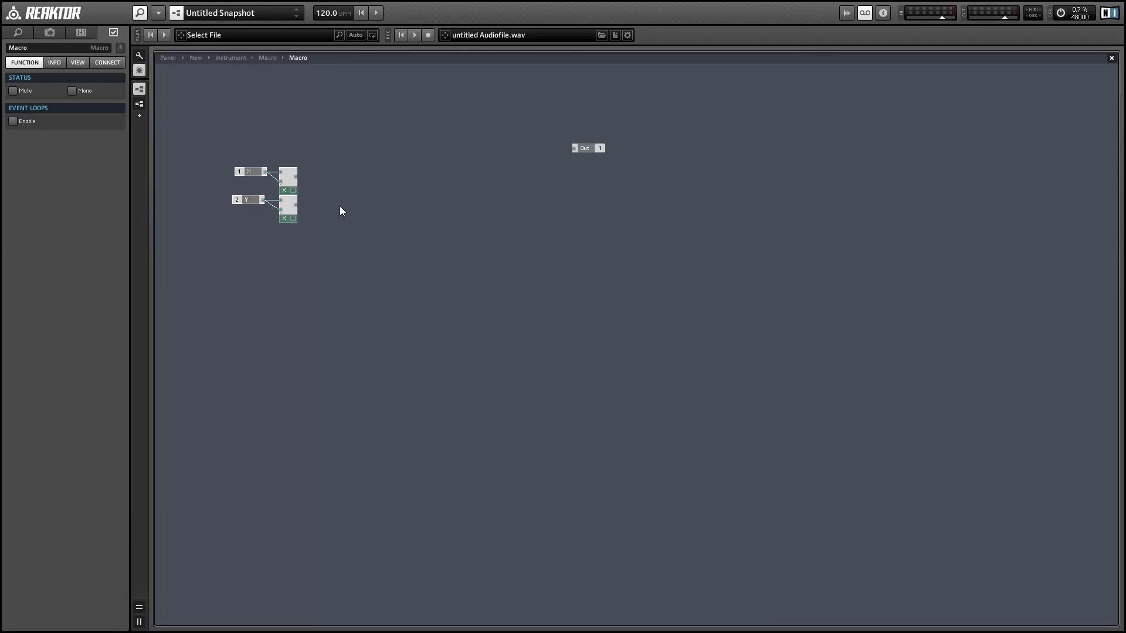
- Insert an Add module, connect both Multiply outputs to it, and wire its result to the Out port
right_click(354, 198)
type("add")
key("Return")
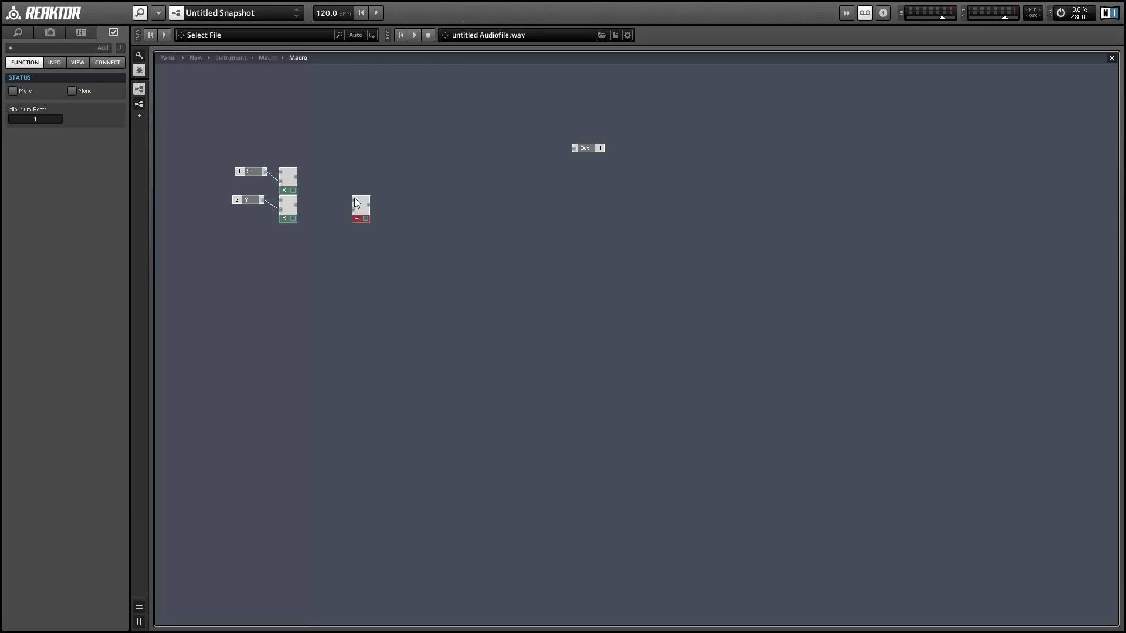
left_click_drag(354, 199, 364, 175)
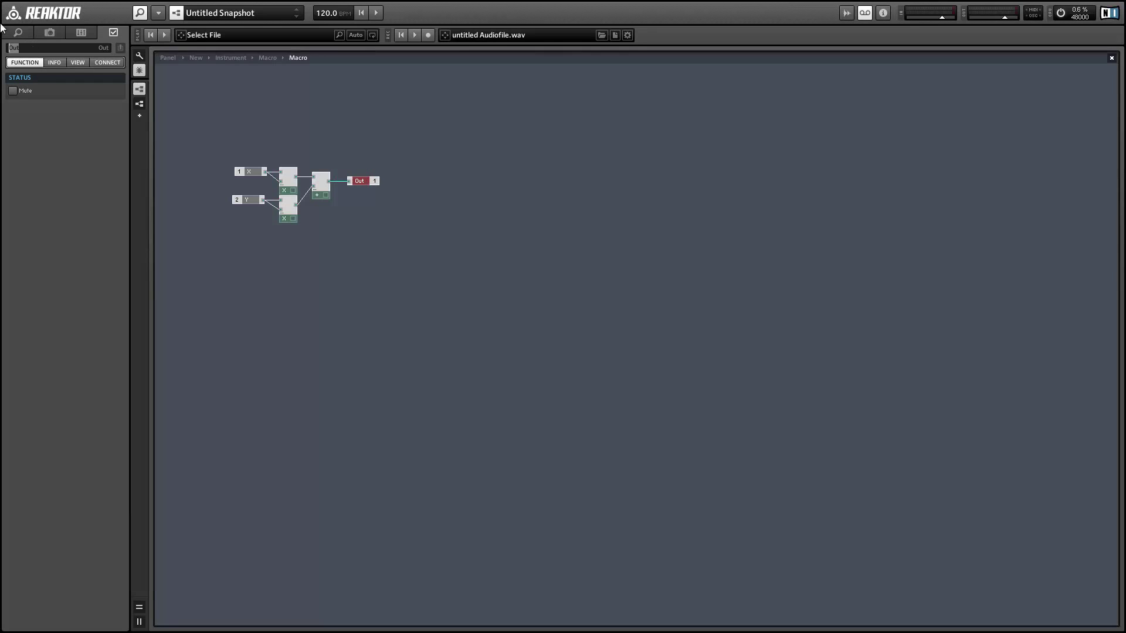
- Rename the macro X^2+Y^2 and return to the parent structure
left_click(281, 149)
left_click_drag(26, 49, 0, 2)
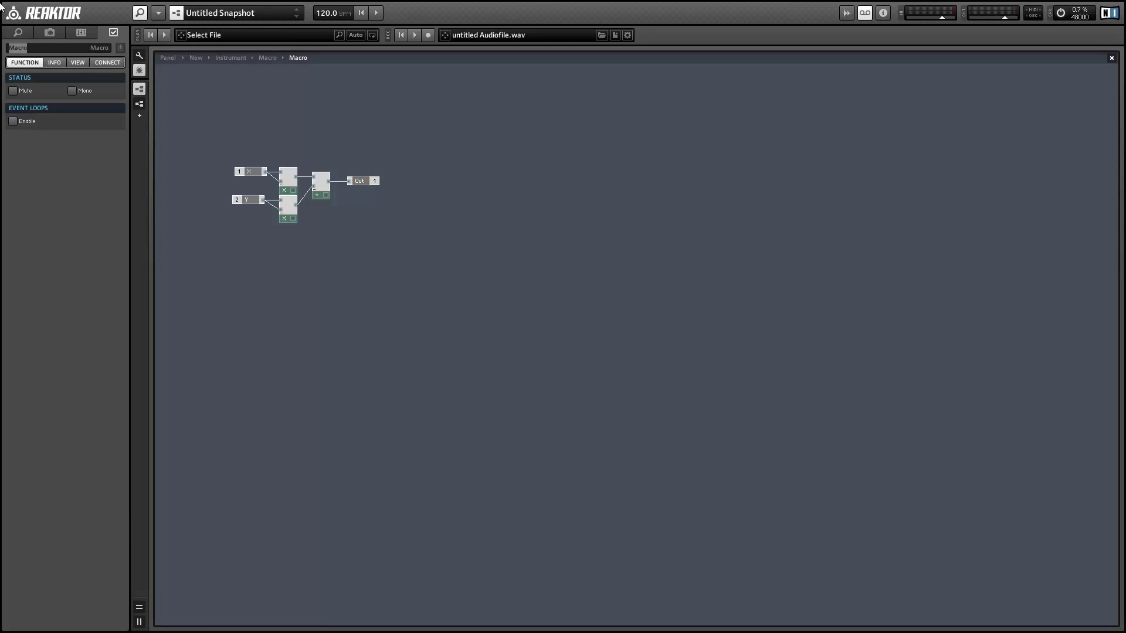
type("X^2+Y^2")
key("Return")
double_click(550, 184)
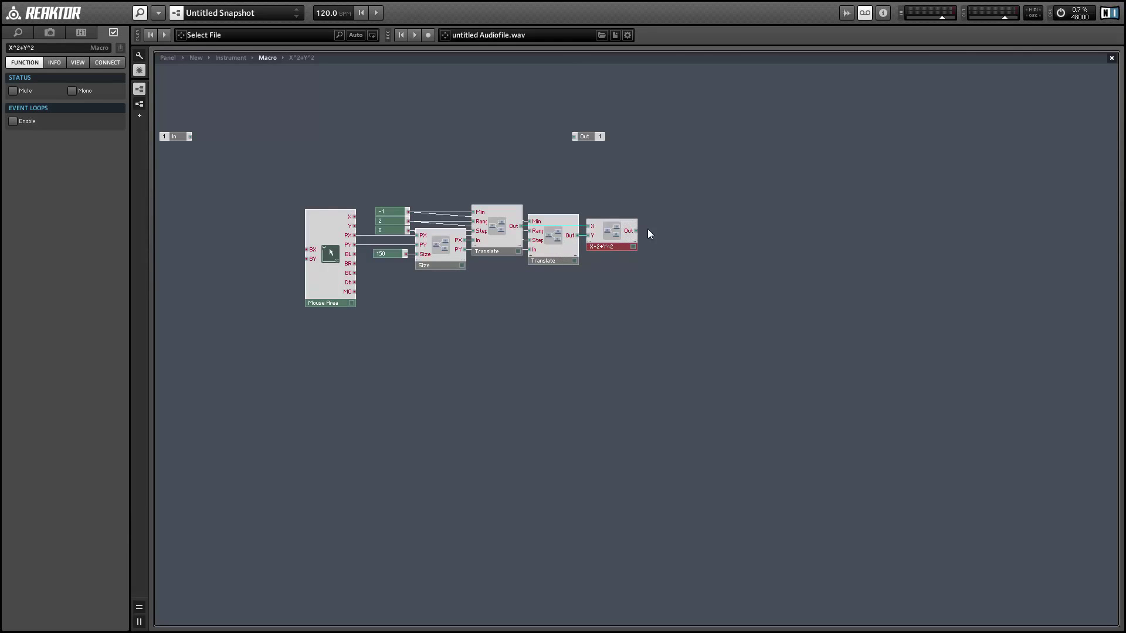
- Shift the constants, Size, Translate and X^2+Y^2 macros closer to Mouse Area and insert another 1in1out macro below the chain
left_click_drag(385, 172, 644, 272)
left_click_drag(563, 252, 552, 251)
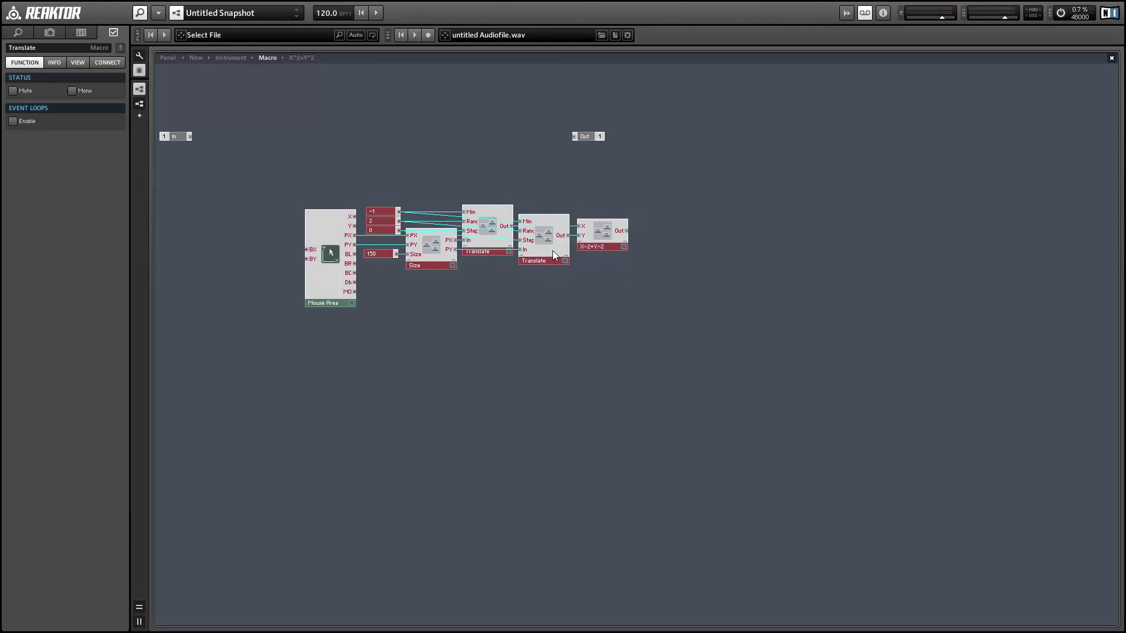
double_click(639, 282)
type("mac")
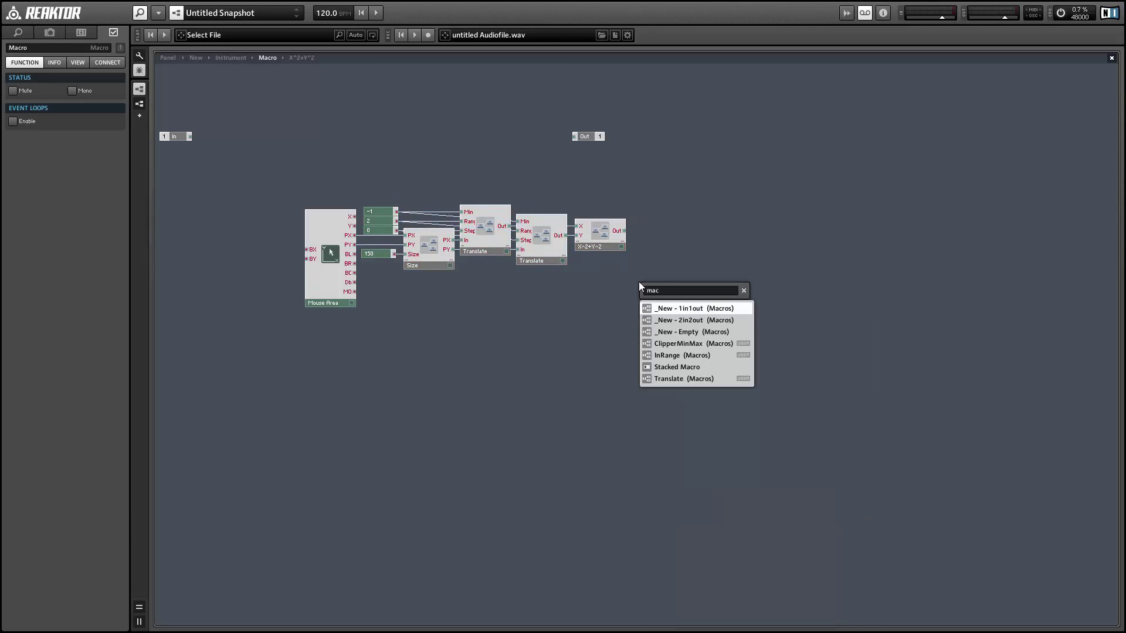
key("Return")
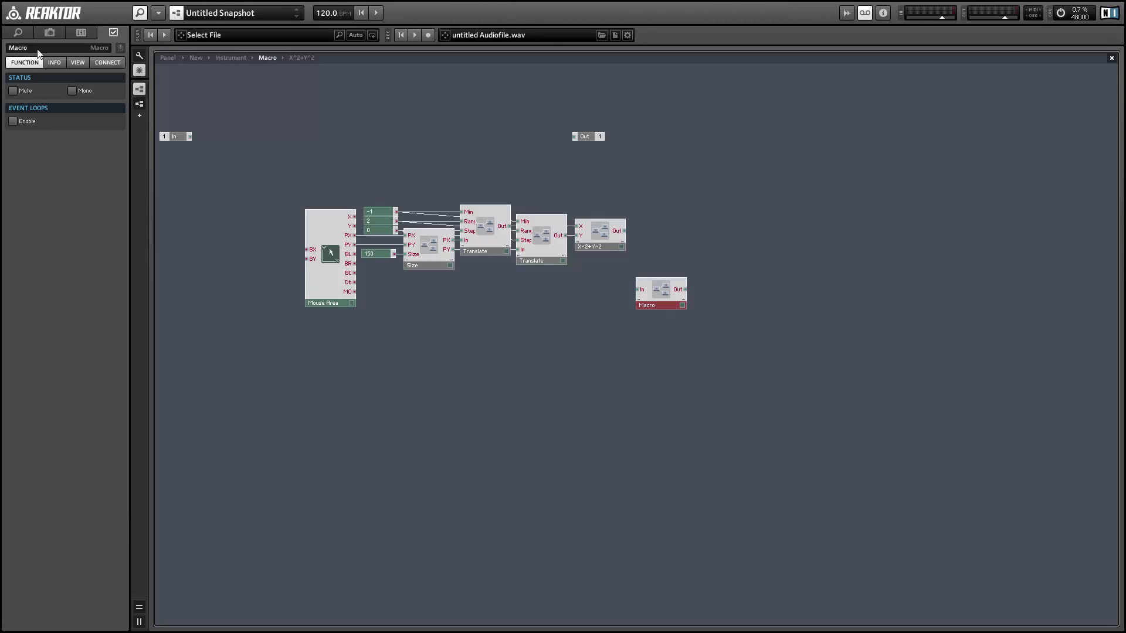
- Rename the new macro InRange
left_click_drag(37, 49, 1, 41)
type("IN")
key("BackSpace")
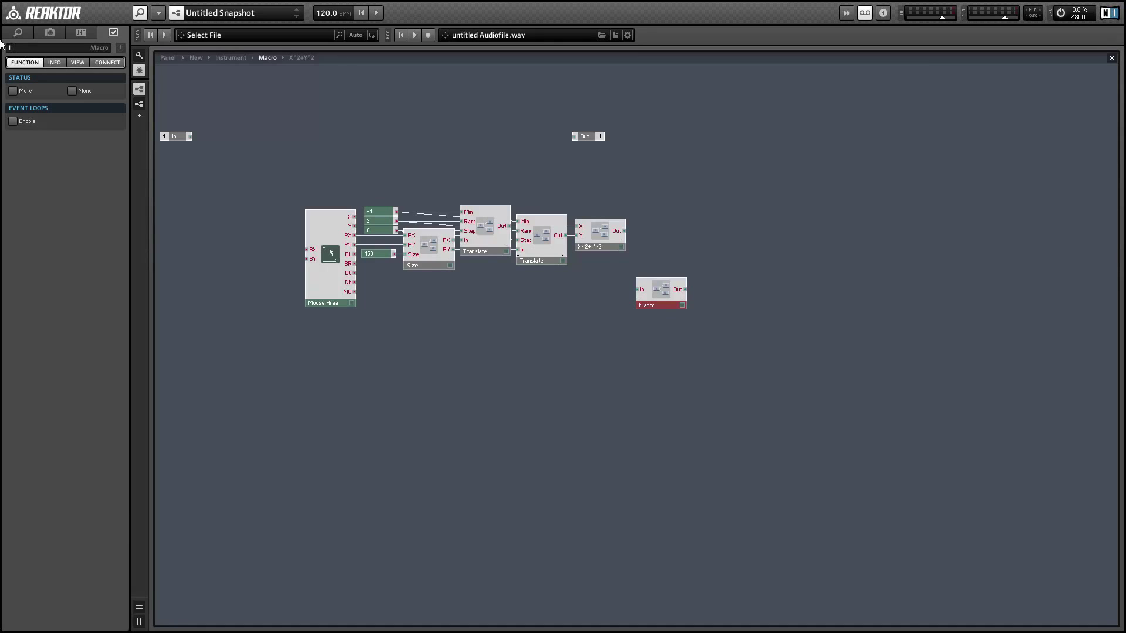
type("nRangew")
key("Return")
key("BackSpace")
left_click(540, 273)
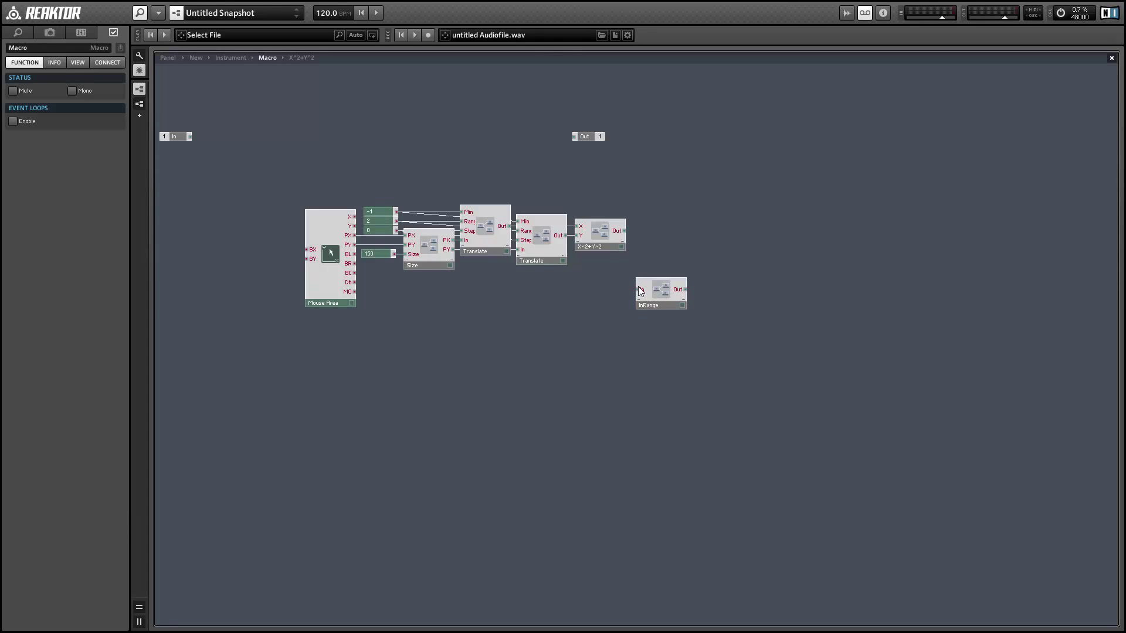
- Connect the X^2+Y^2 output to InRange's In input, place InRange directly beside X^2+Y^2, and open it
left_click_drag(660, 299, 697, 233)
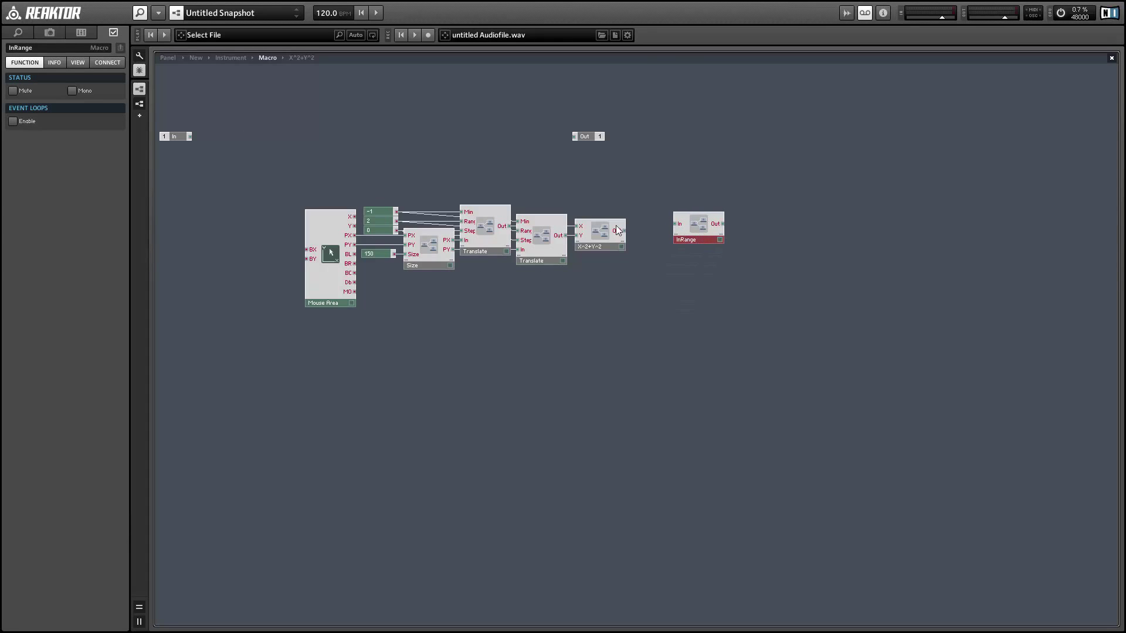
left_click_drag(624, 231, 667, 245)
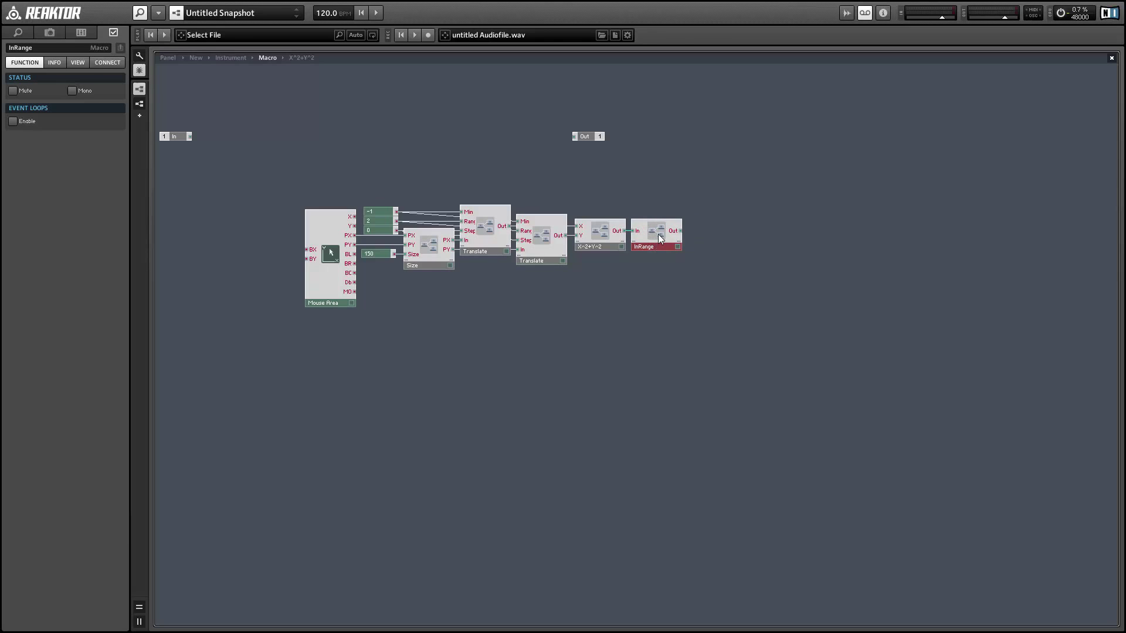
double_click(654, 245)
- Add two more input ports named Min and Max inside InRange, placing Max apart below the others
left_click_drag(183, 140, 233, 151)
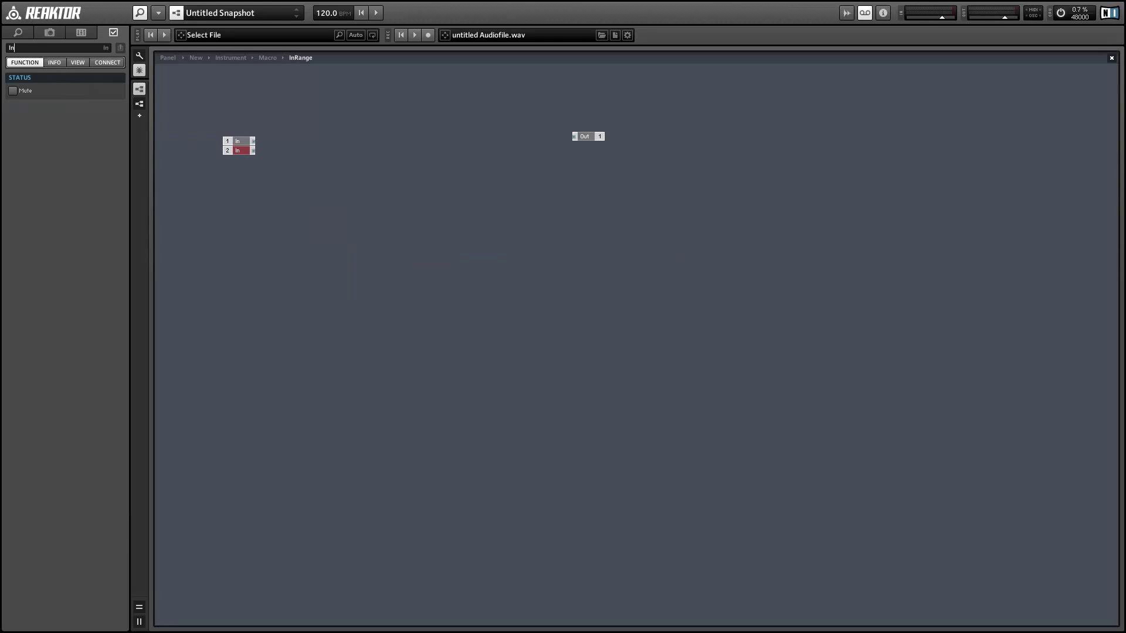
type("Min")
key("Return")
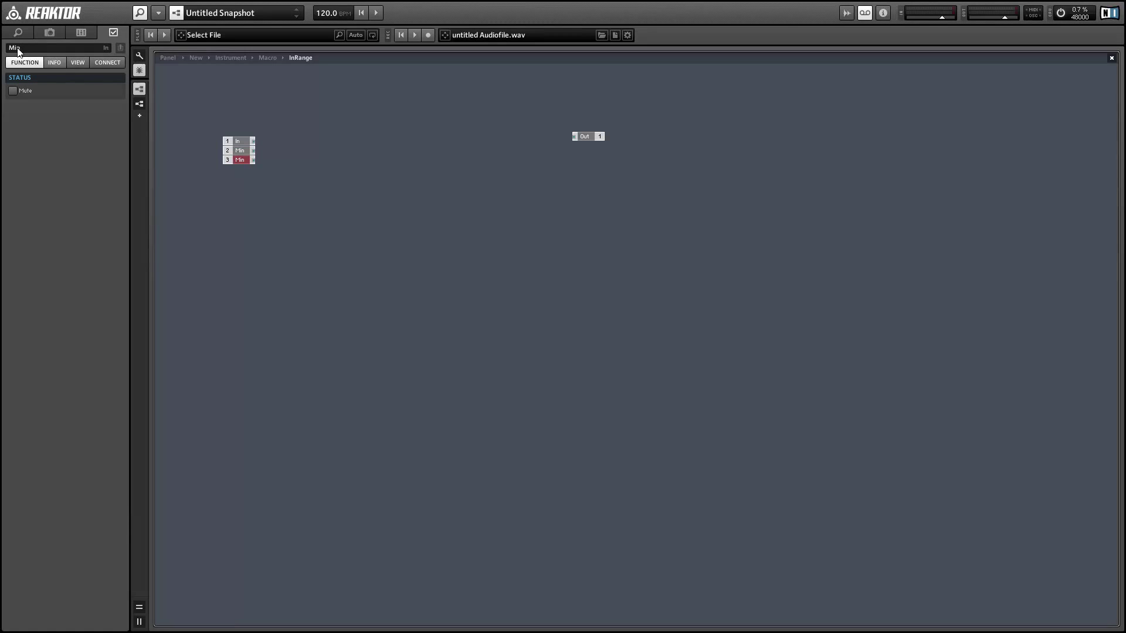
left_click_drag(16, 48, 25, 52)
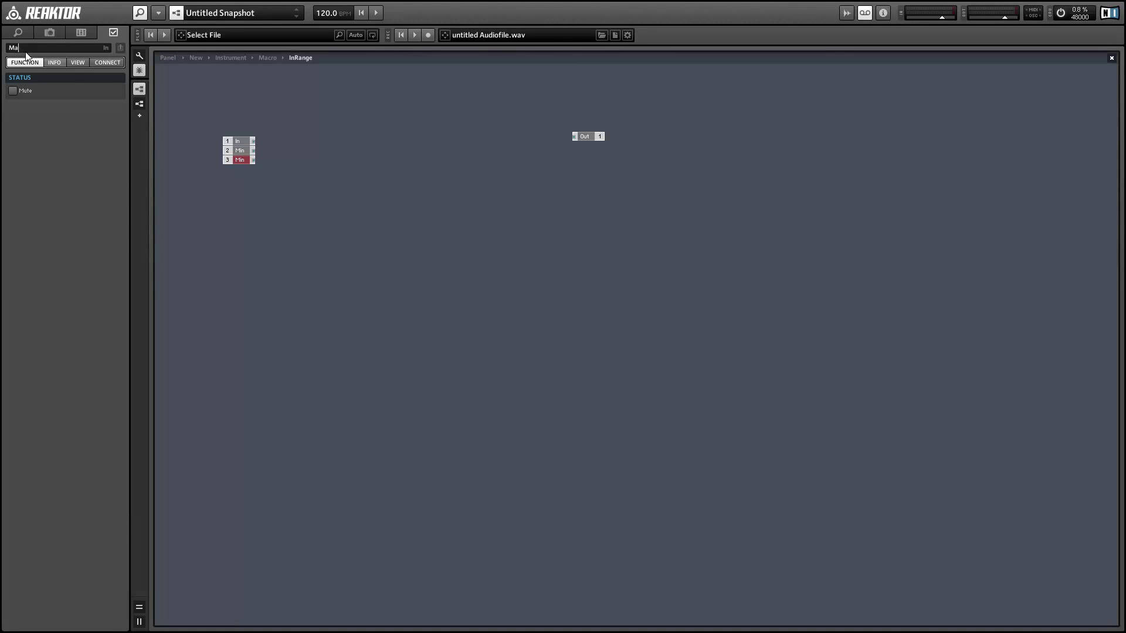
left_click(238, 169)
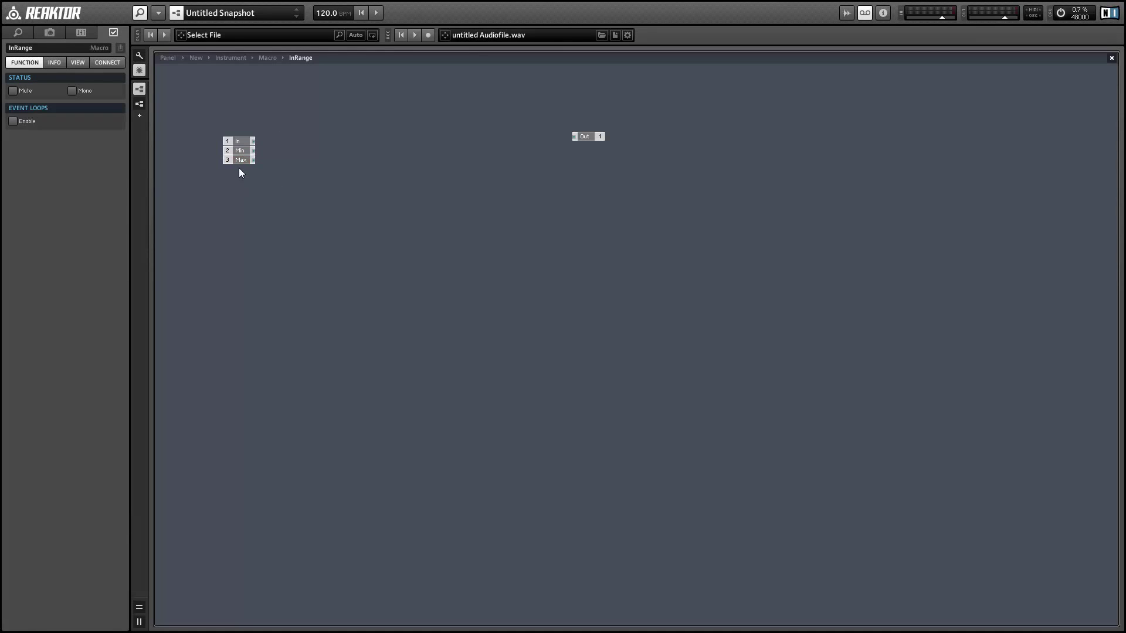
left_click_drag(239, 161, 239, 166)
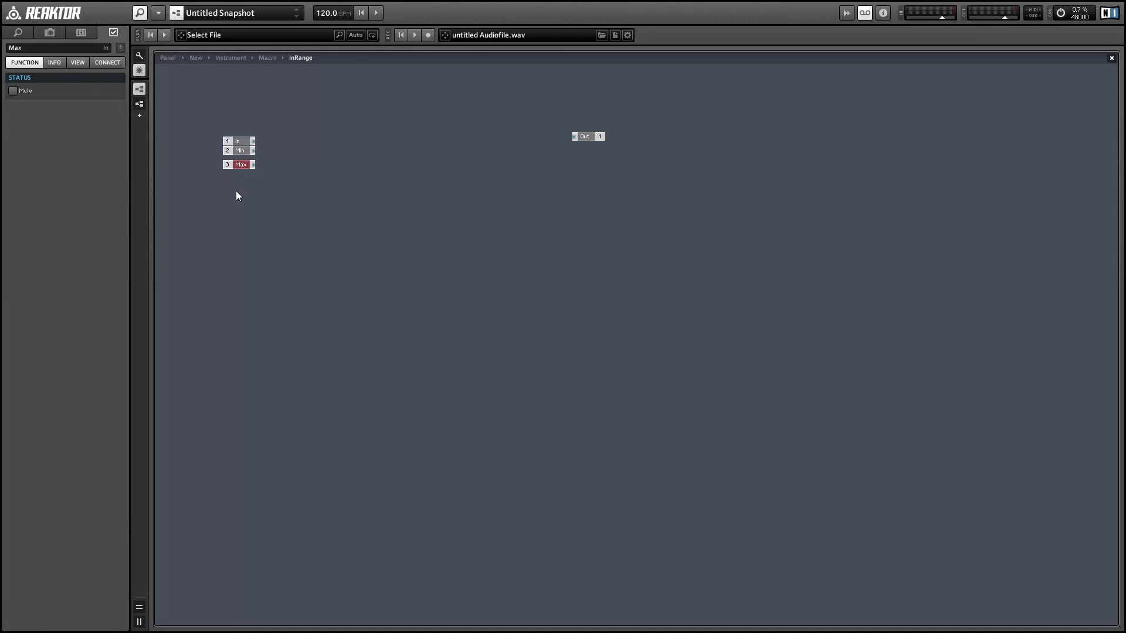
- Insert a Compare/Equal module beside the ports and connect In to its A input and Min to its B input
right_click(336, 142)
mouse_move(399, 143)
mouse_move(522, 192)
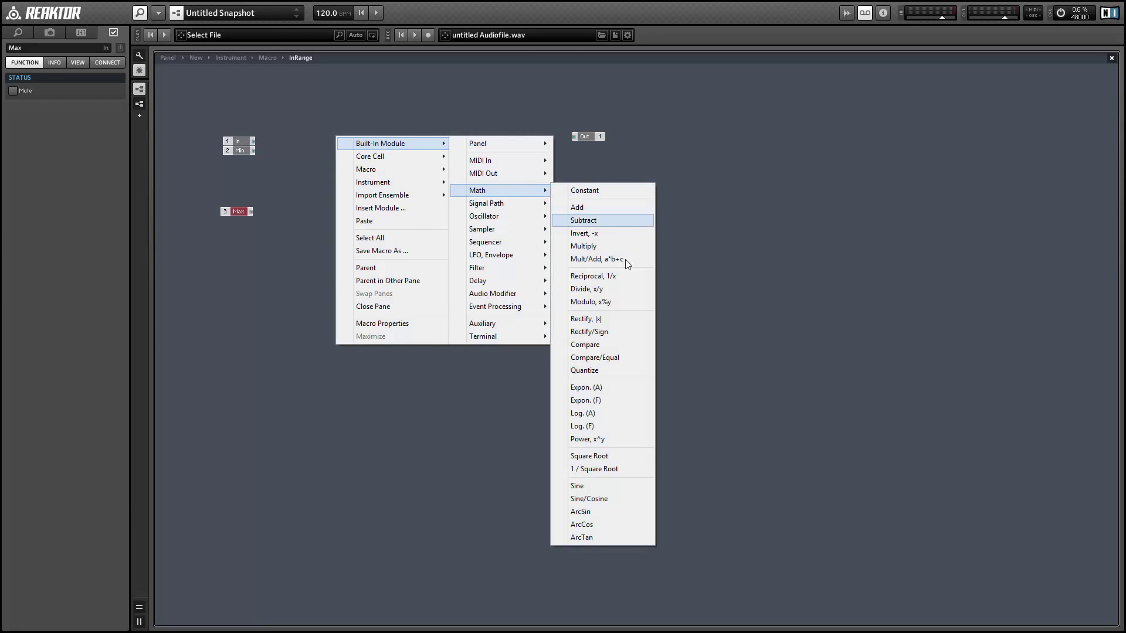
left_click(610, 358)
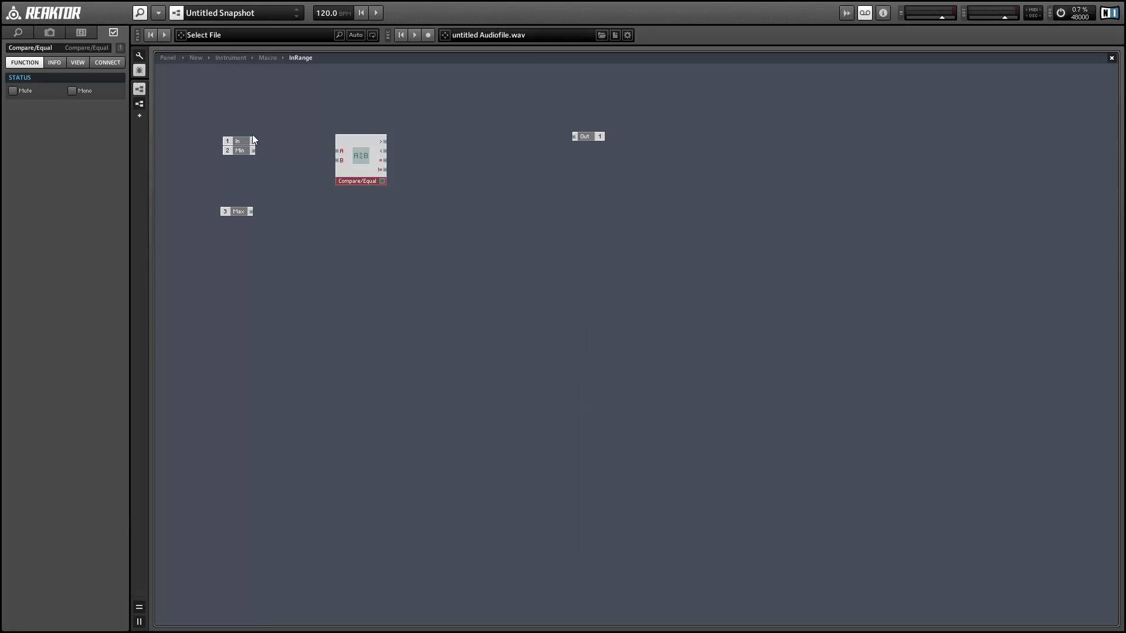
mouse_move(253, 141)
left_mouse_down()
mouse_move(338, 151)
mouse_move(254, 150)
left_mouse_up()
left_click_drag(358, 177, 294, 165)
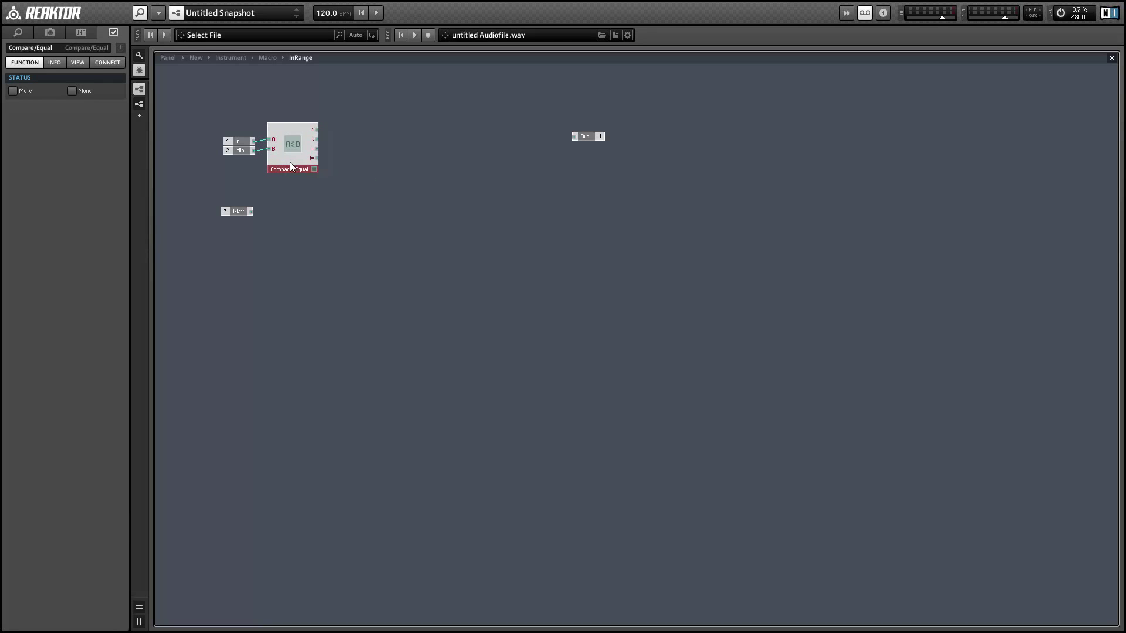
- Insert a Logic OR module next to Compare/Equal and connect the greater-than and equal outputs to its inputs
right_click(362, 126)
mouse_move(423, 133)
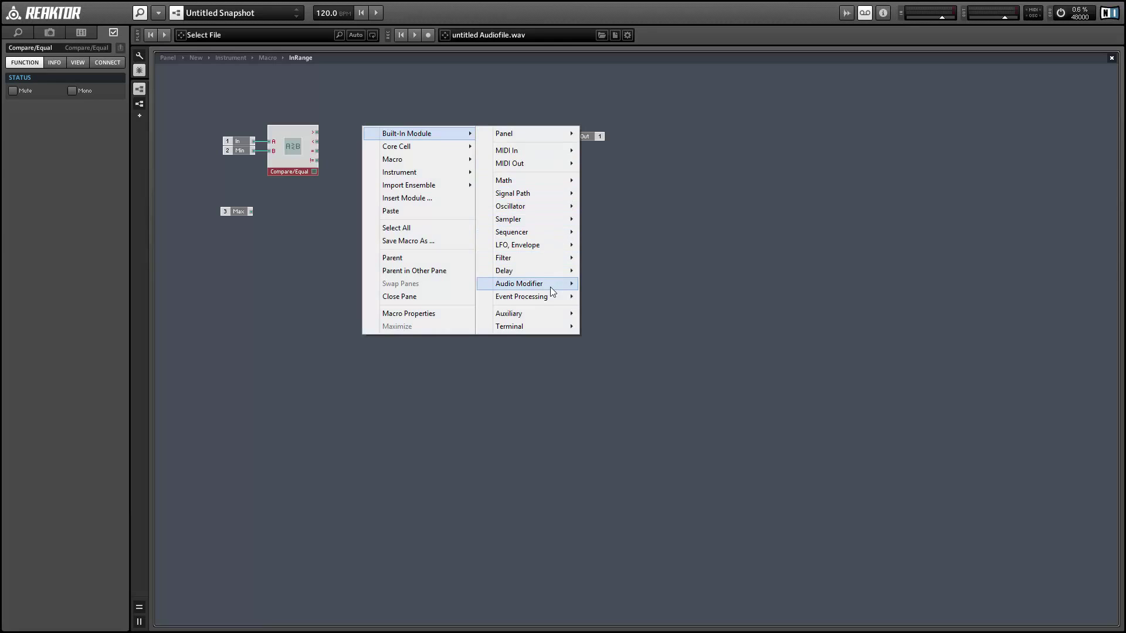
mouse_move(551, 296)
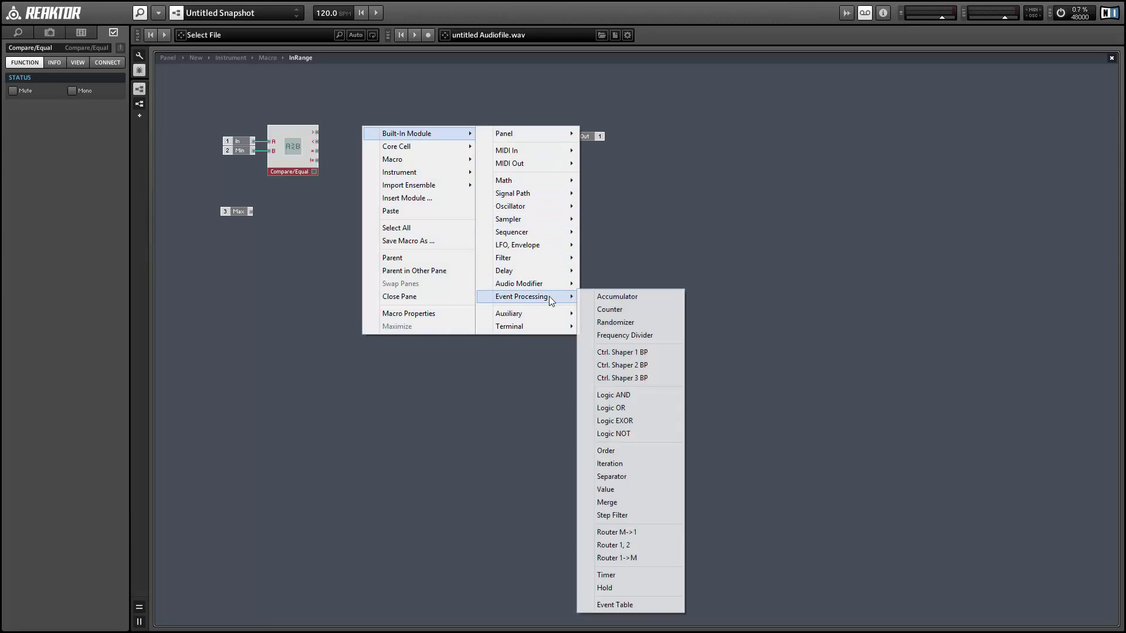
left_click(621, 409)
left_click_drag(316, 132, 354, 160)
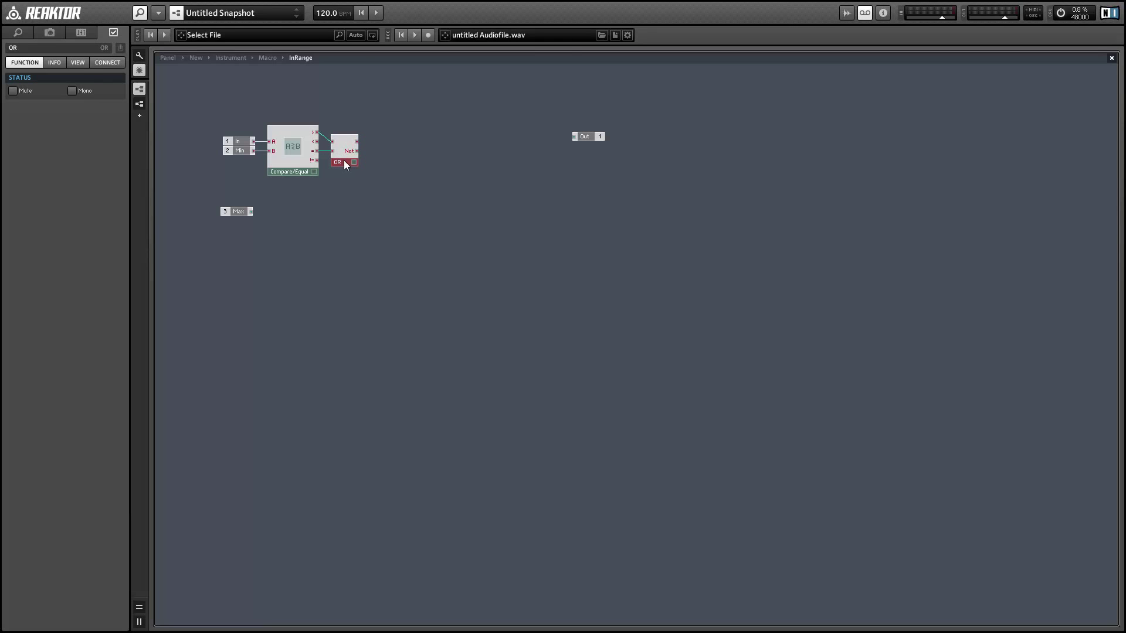
- Insert a Compare module below Compare/Equal, next to the Max port
left_click(355, 192)
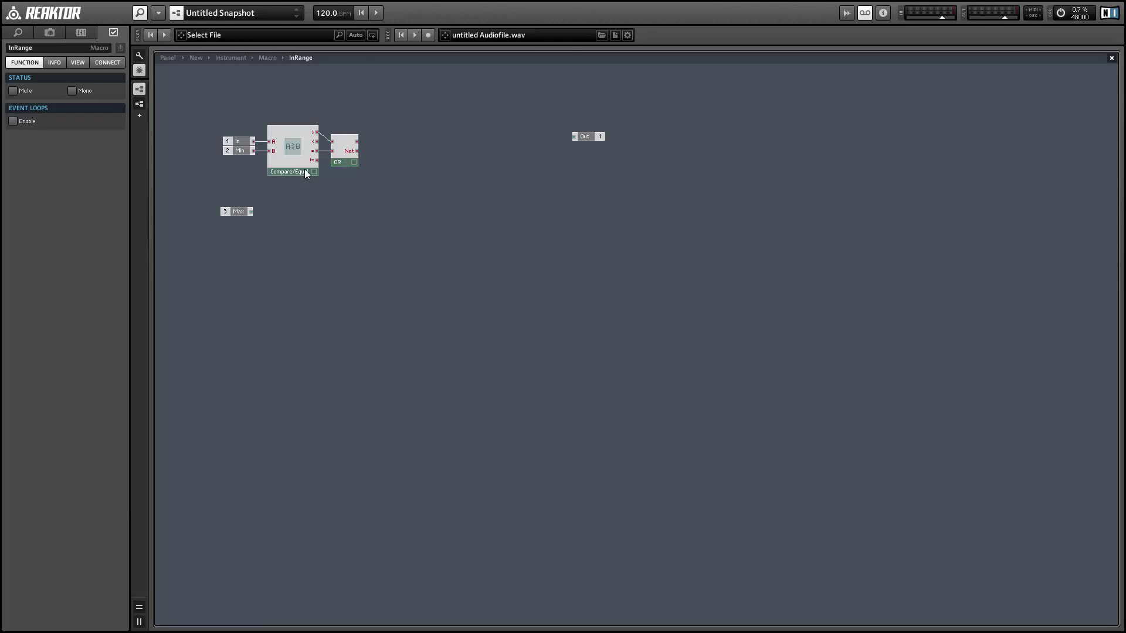
key("Return")
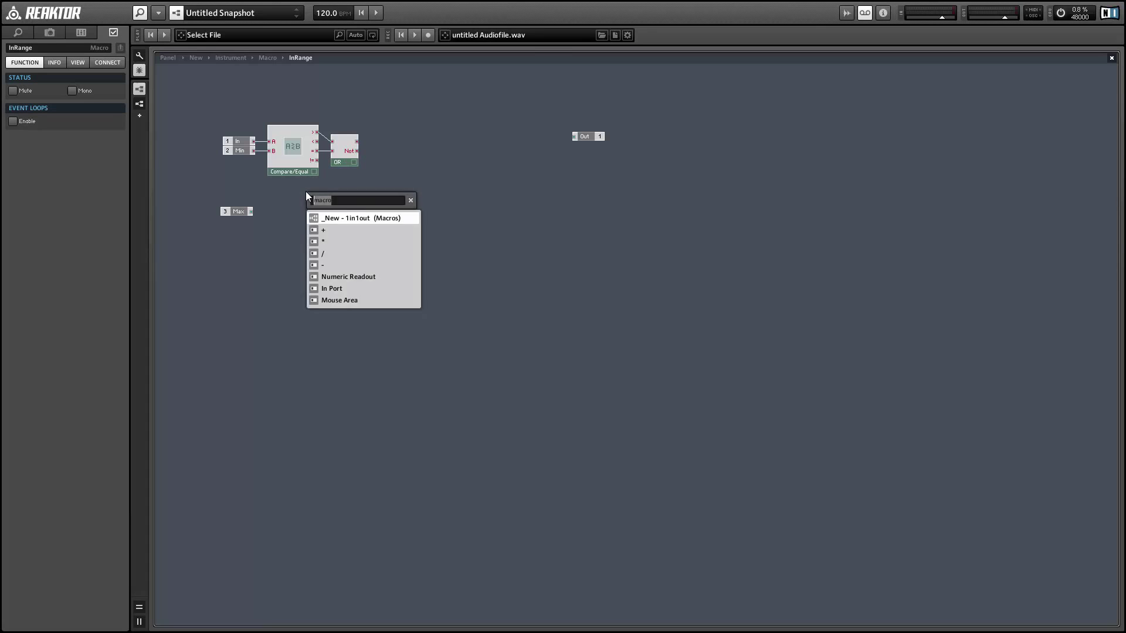
type("comp")
key("Return")
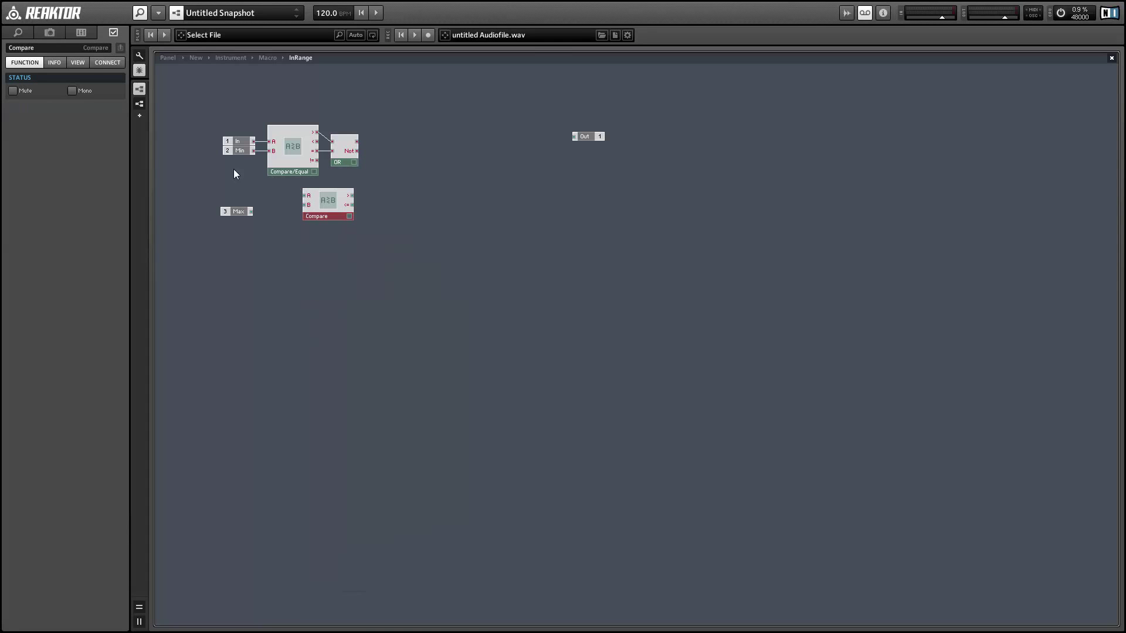
- Connect In to the Compare module's A input and Max to its B input, and align both under Compare/Equal
left_click_drag(253, 141, 250, 207)
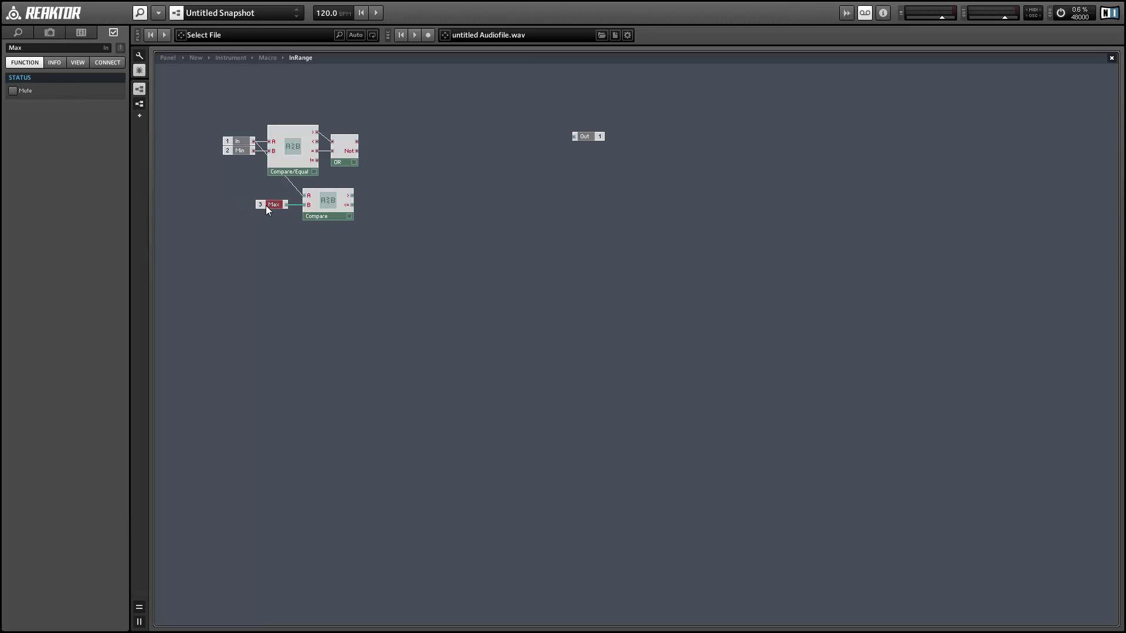
left_click(328, 206, "shift")
left_click_drag(328, 206, 292, 196)
left_click(410, 190)
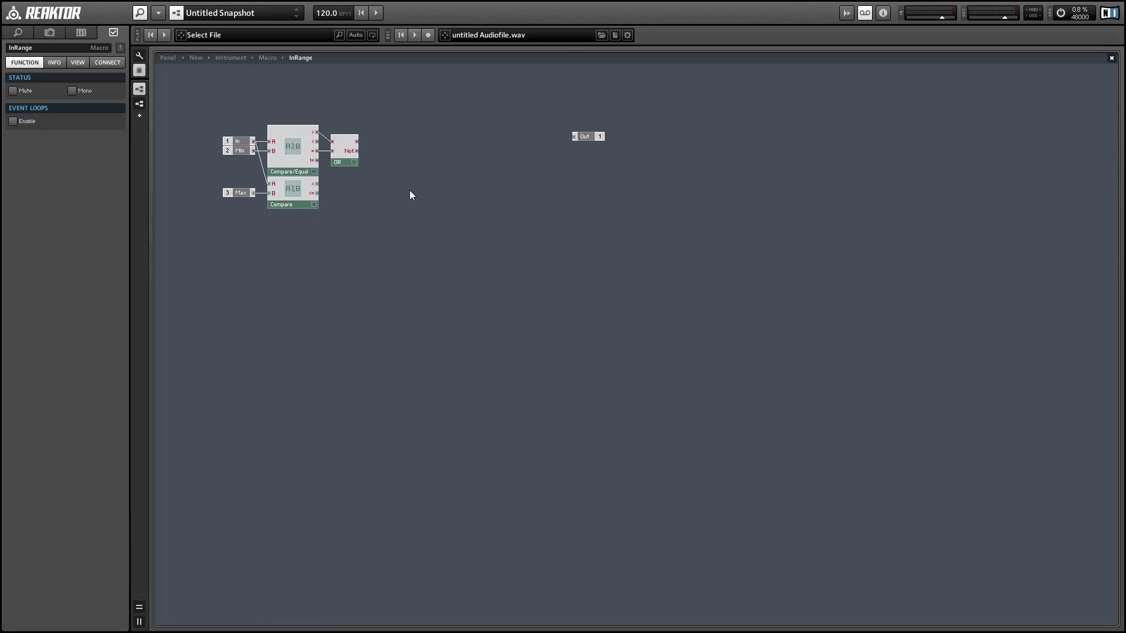
- Insert a Logic AND module combining the OR output and Compare's less-than-or-equal output, and connect its result to the Out port
right_click(409, 190)
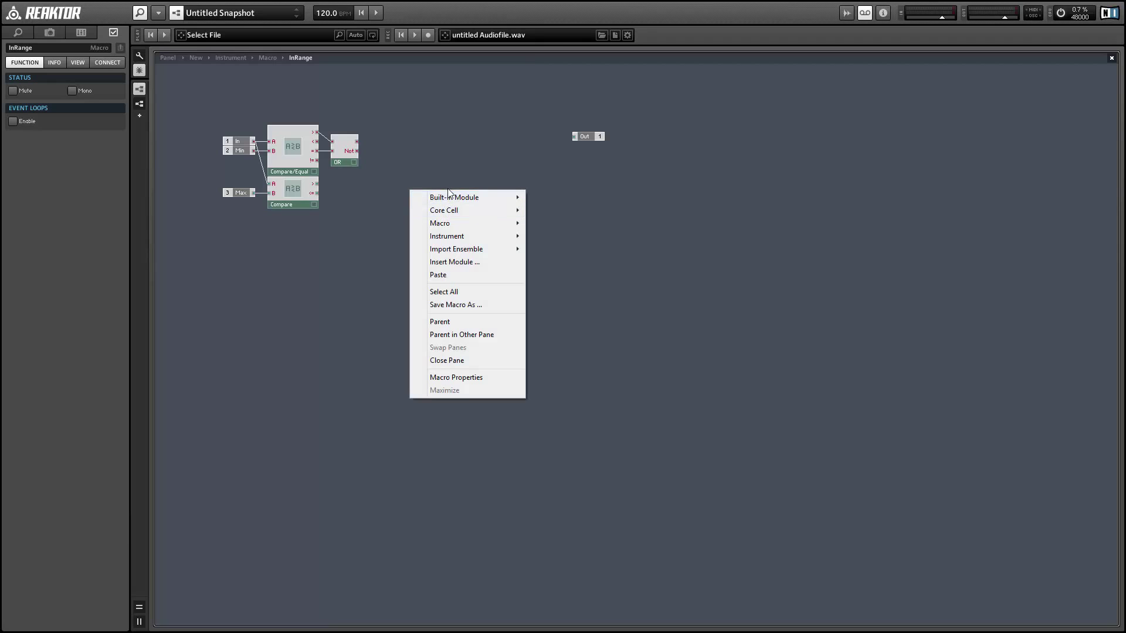
mouse_move(463, 197)
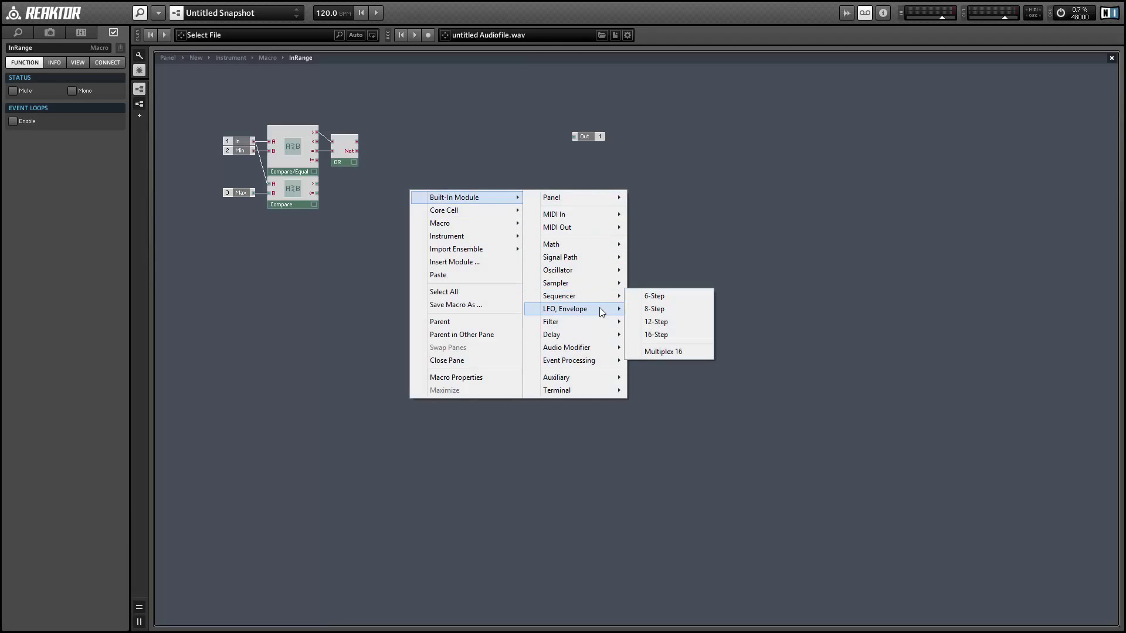
mouse_move(594, 360)
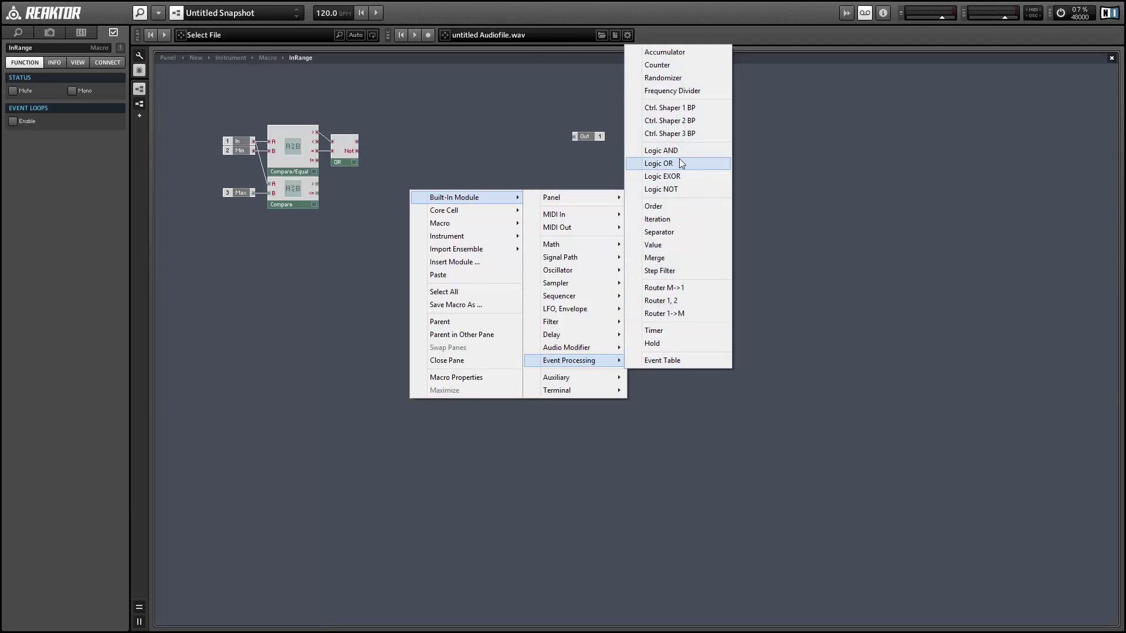
left_click(661, 151)
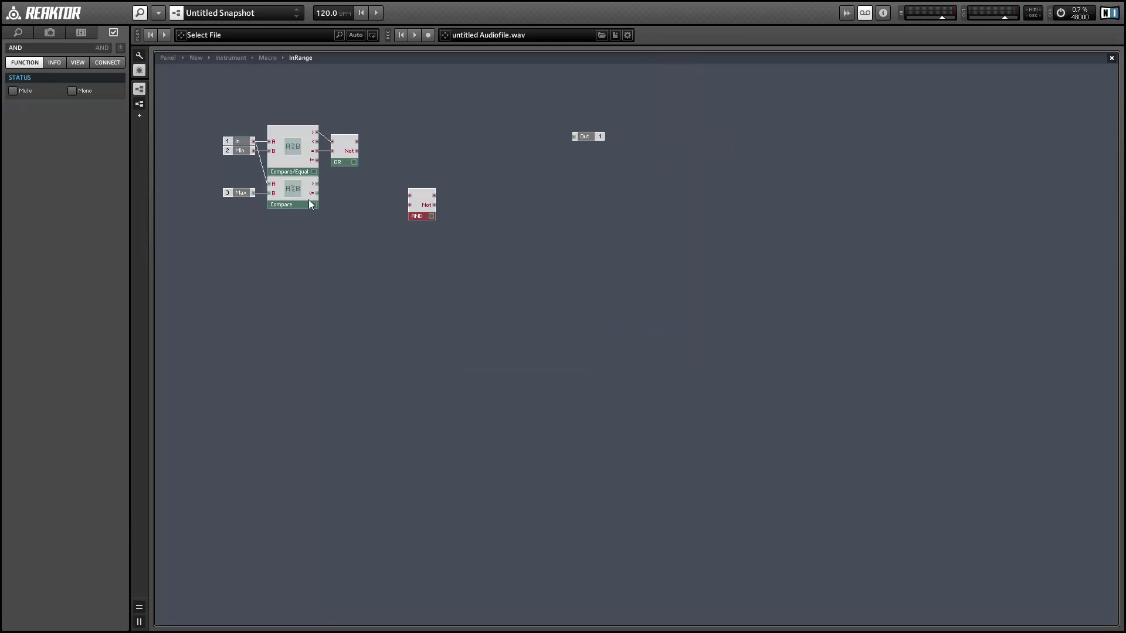
left_click_drag(418, 216, 409, 201)
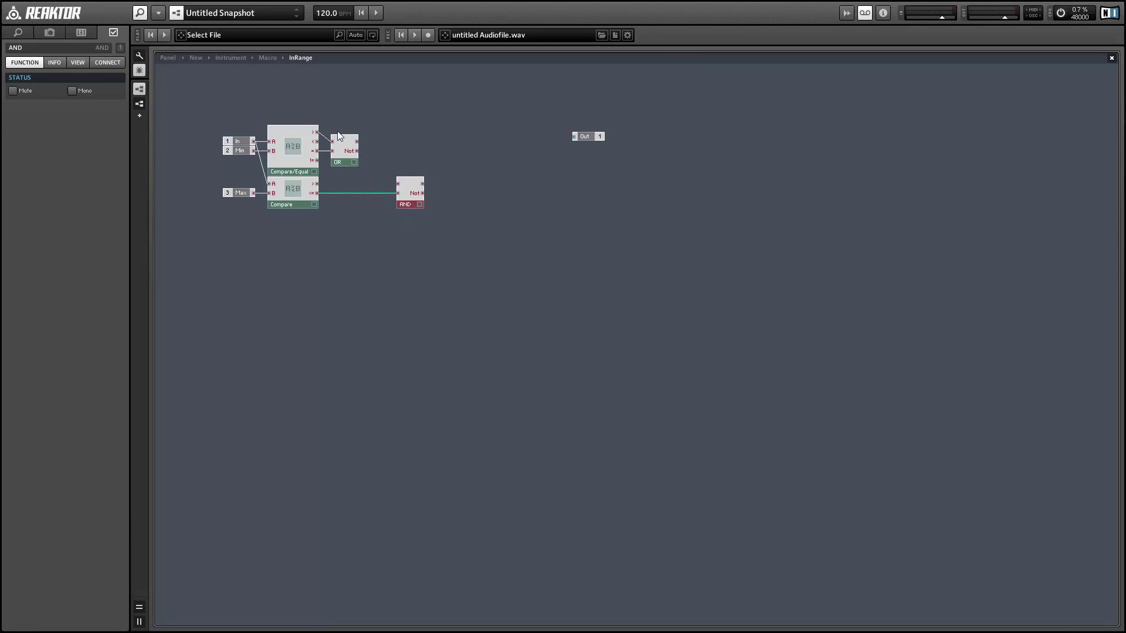
left_click_drag(357, 141, 483, 175)
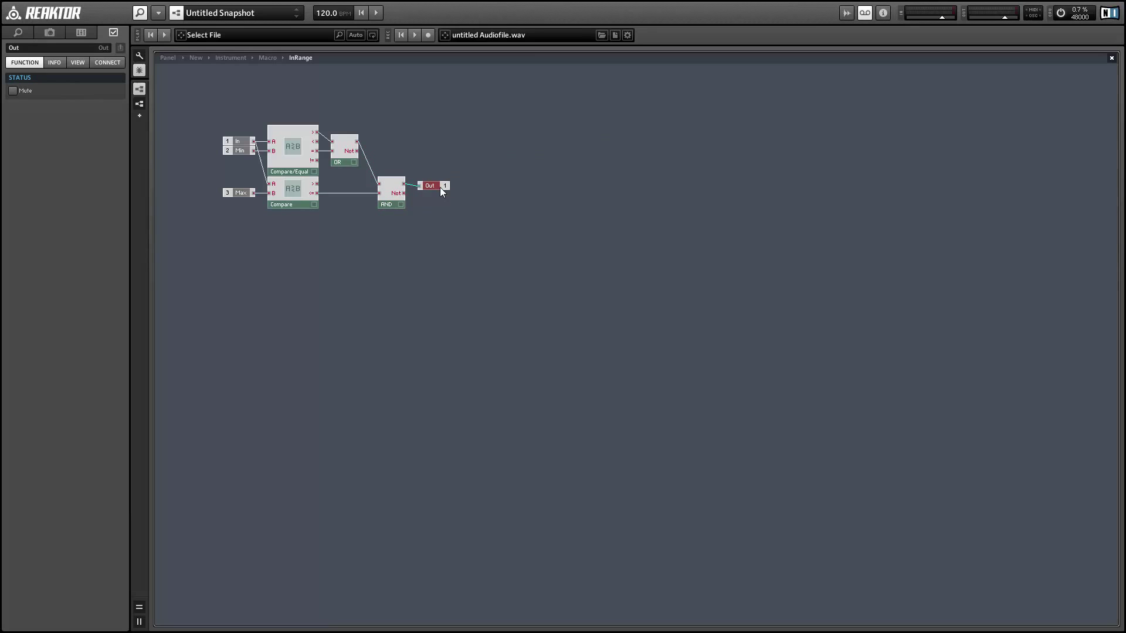
double_click(435, 156)
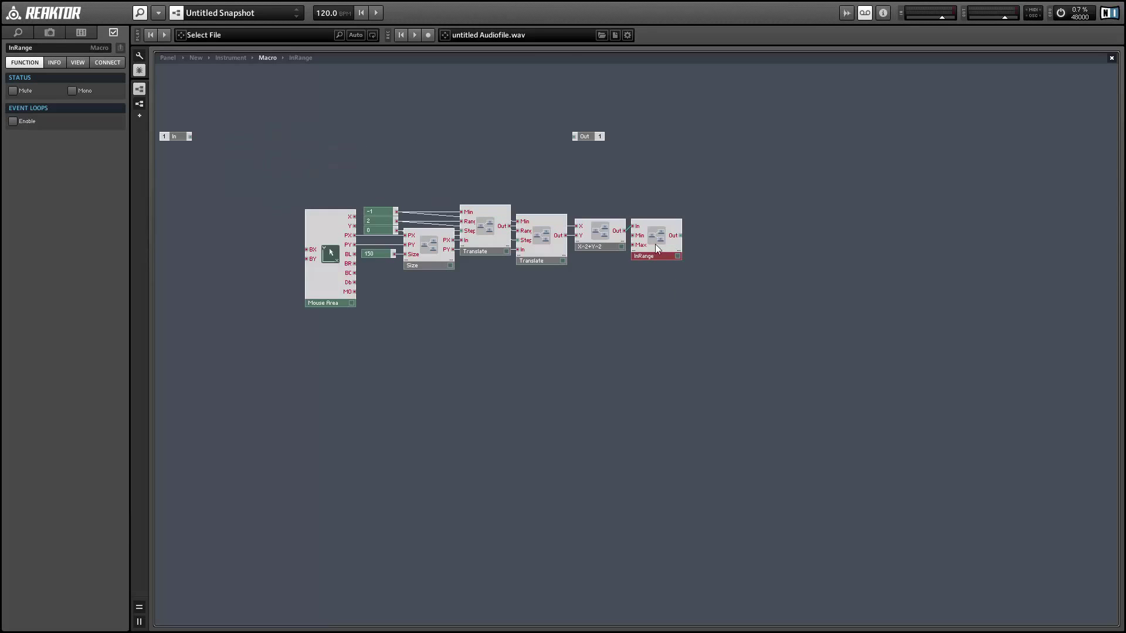
- Make room before the InRange macro and insert a Multiply module whose output feeds InRange's Max input
left_click_drag(712, 247, 737, 250)
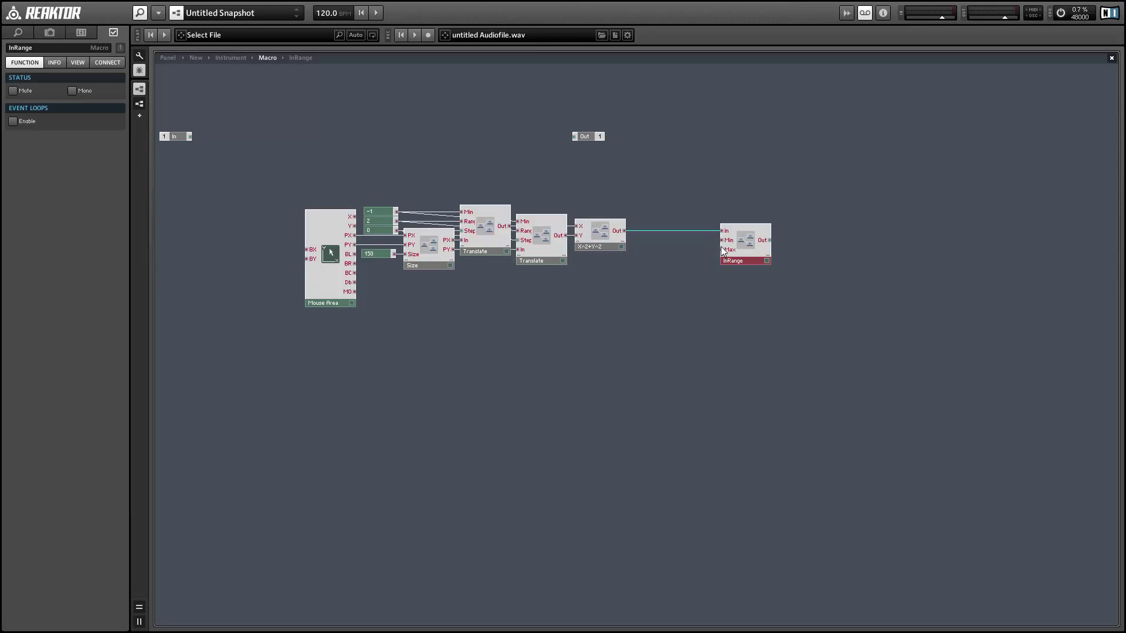
right_click(658, 243)
mouse_move(722, 249)
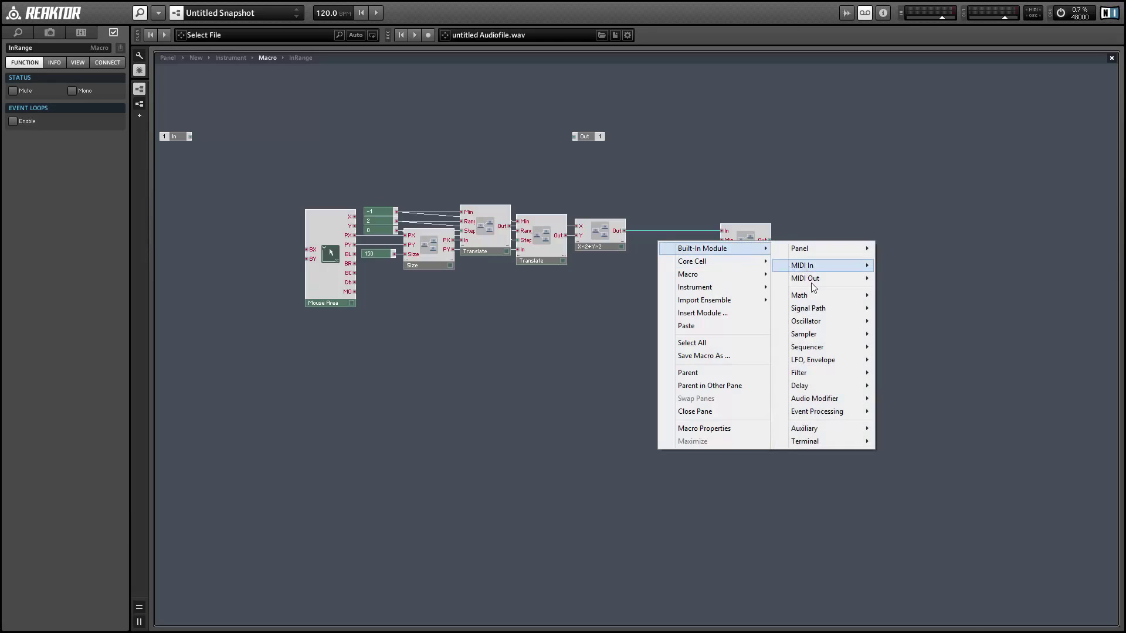
mouse_move(827, 295)
left_click(905, 333)
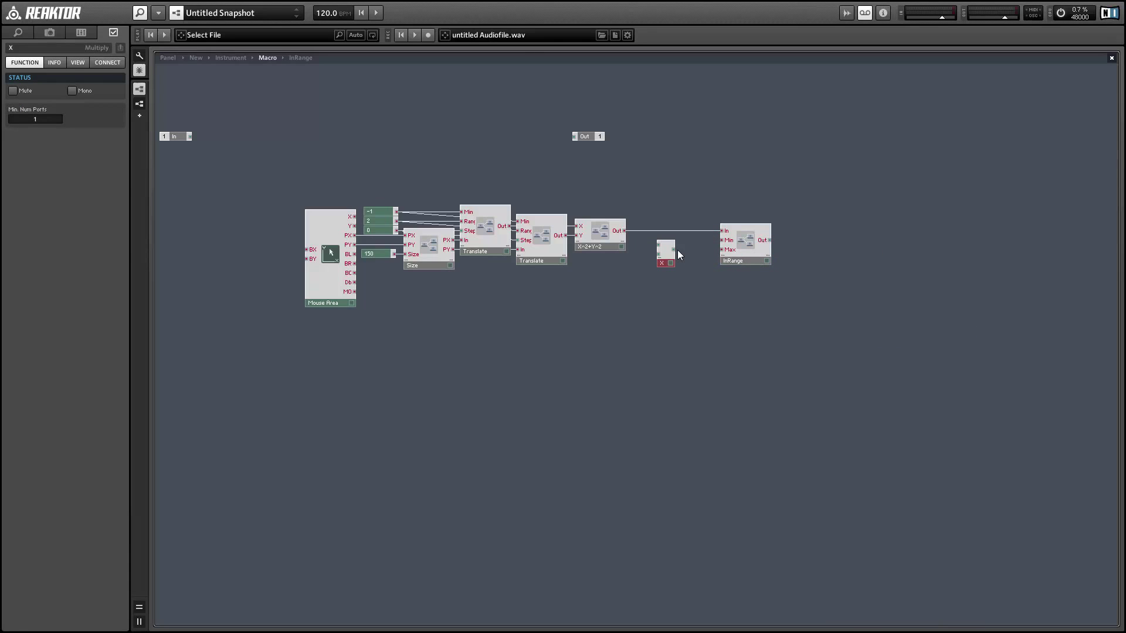
left_click_drag(673, 249, 726, 251)
- Create a 0.25 constant for the Multiply module and connect it to both inputs to square it
right_click(694, 245)
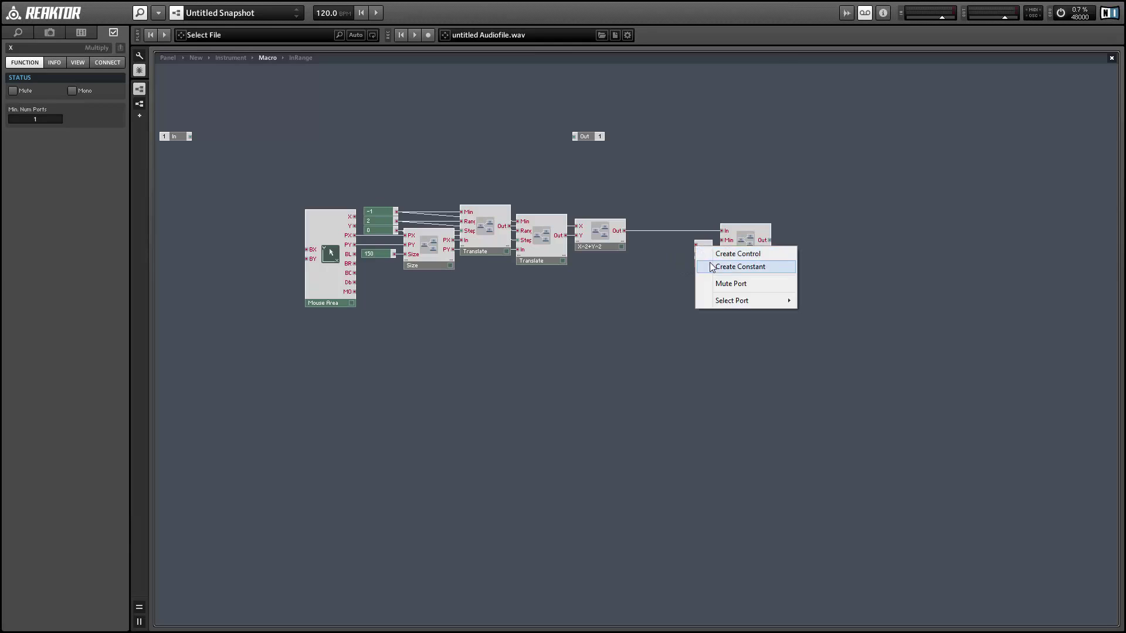
left_click(736, 262)
left_click_drag(37, 89, 9, 93)
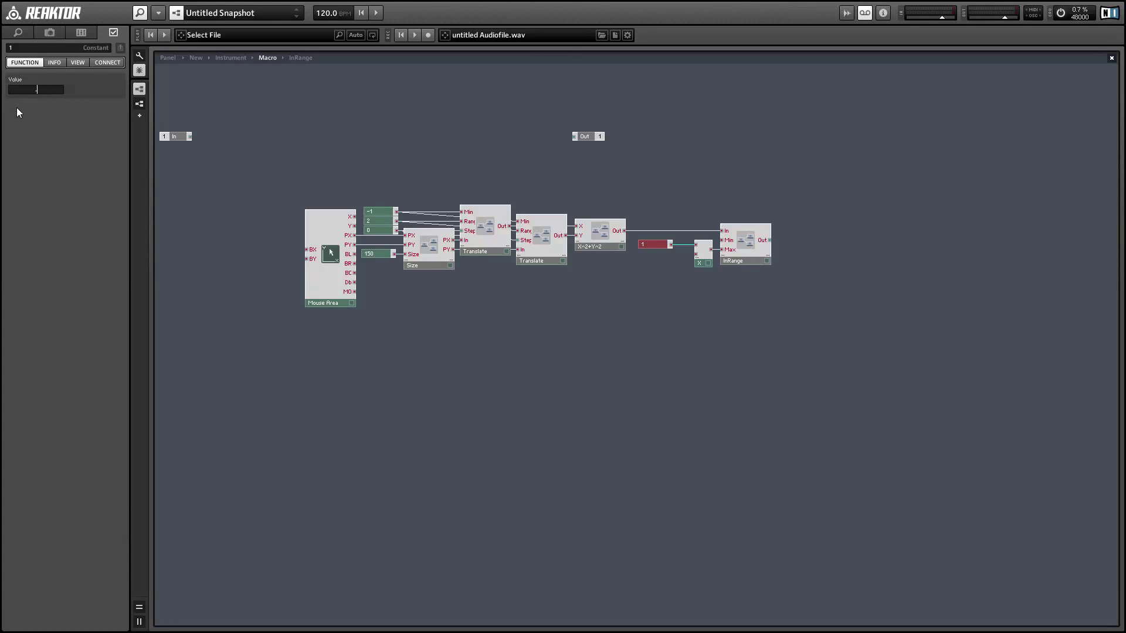
type("0.25")
left_click(648, 229)
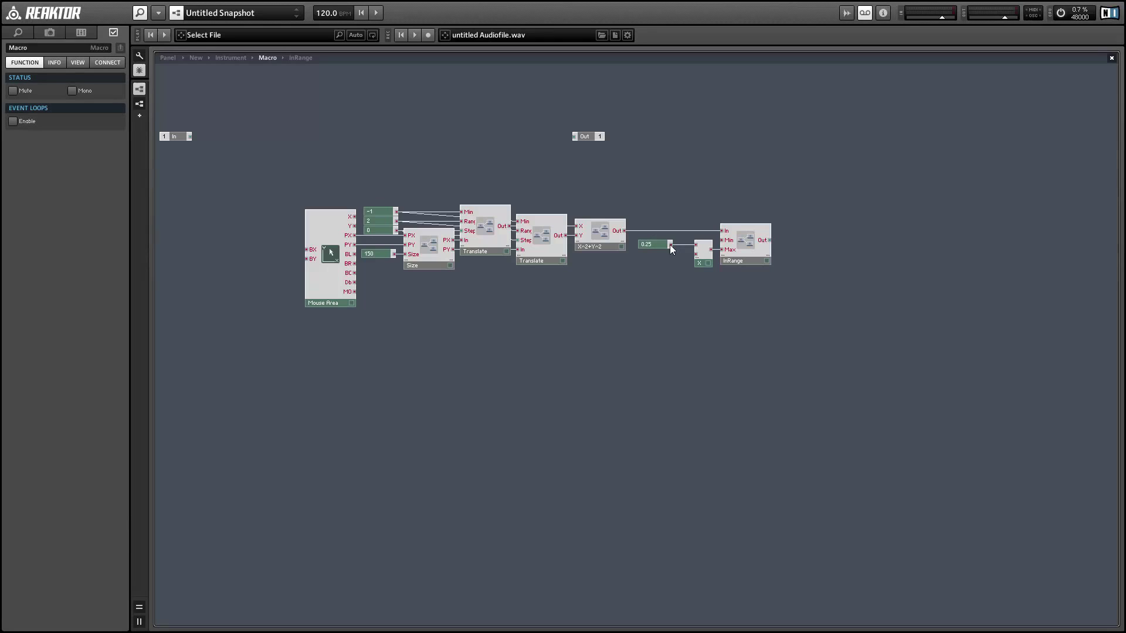
mouse_move(670, 244)
left_mouse_down()
mouse_move(698, 257)
mouse_move(671, 242)
left_mouse_up()
- Duplicate the constant, Multiply and InRange set below the original, feeding the first Multiply output into the copy's Min
left_click_drag(654, 178, 729, 252)
left_click_drag(640, 199, 733, 288)
key("ctrl+d")
- Set the constant in the second row to 0.5
left_click(645, 285)
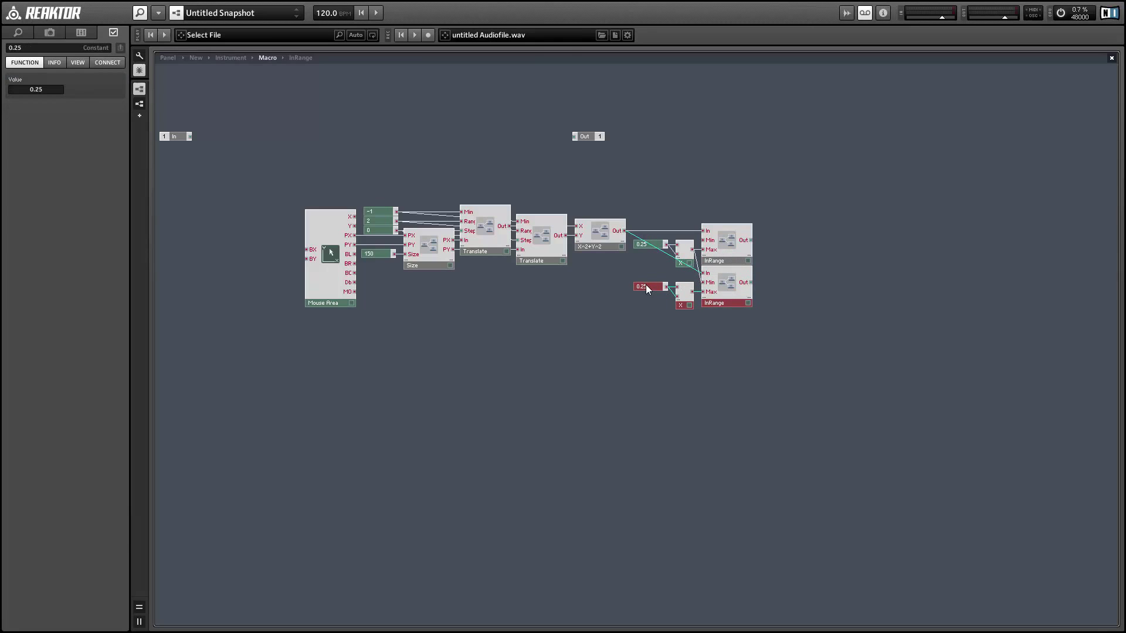
double_click(37, 90)
type("0.5")
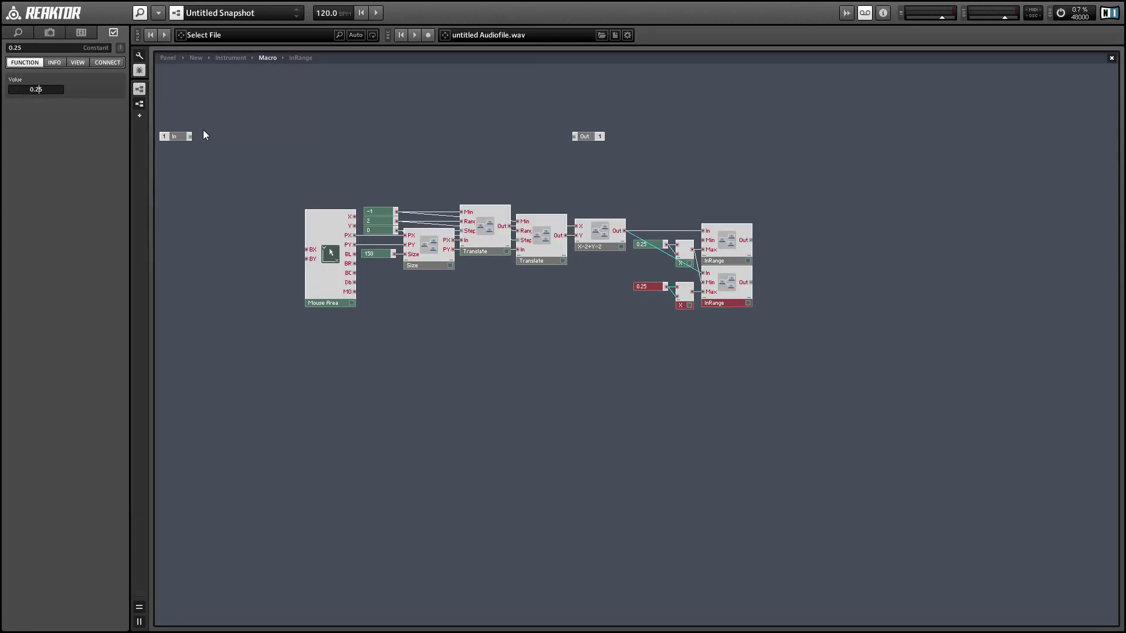
left_click(783, 367)
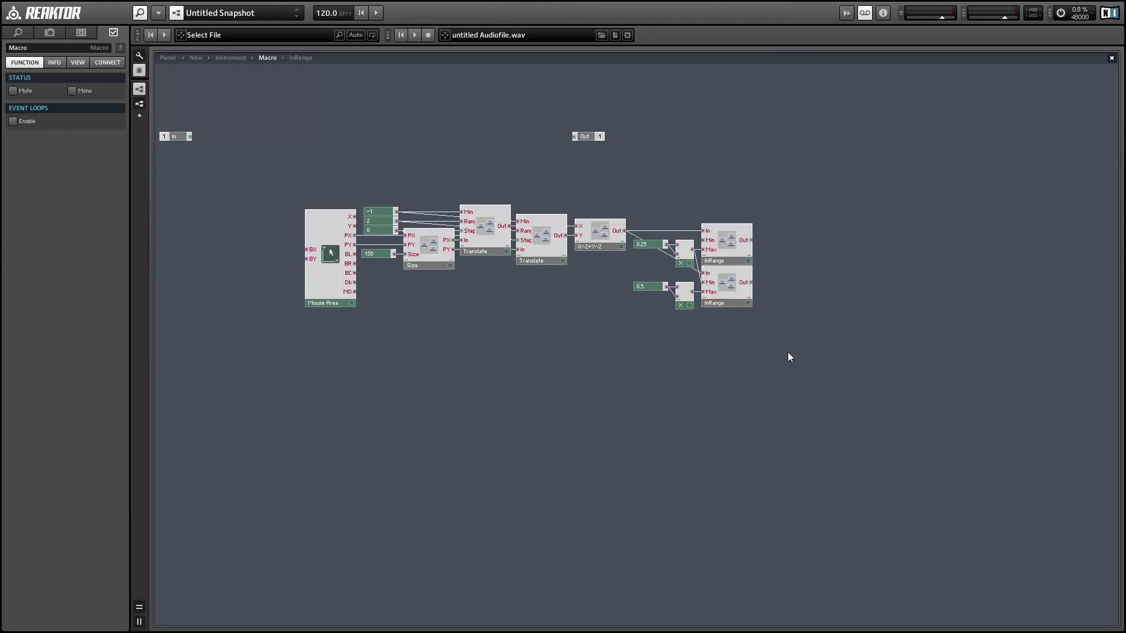
- Duplicate the 0.5 constant, Multiply and InRange set as a third row, with the 0.5 Multiply output feeding the copy's Min
left_click_drag(787, 352, 629, 277)
key("ctrl+d")
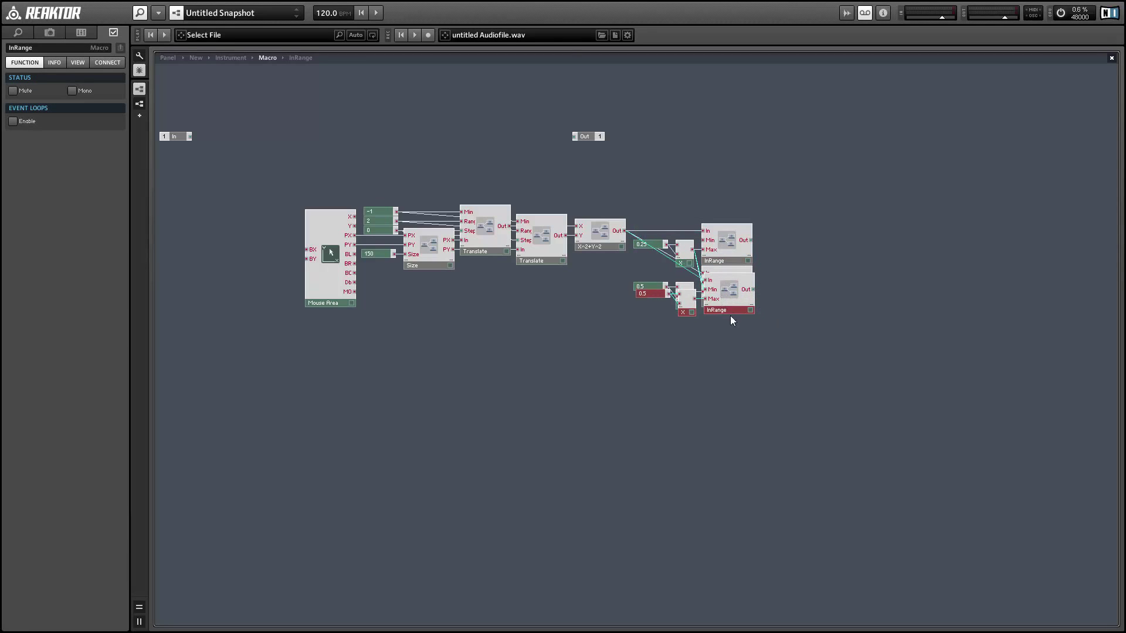
left_click_drag(730, 315, 720, 331)
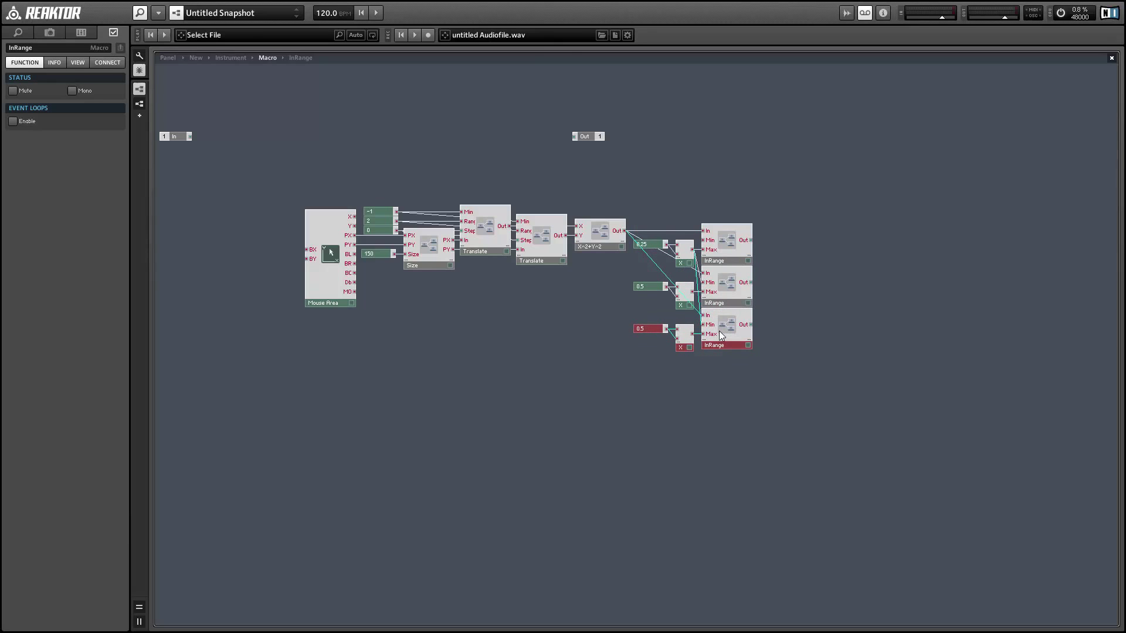
left_click_drag(692, 291, 703, 325)
- Set the constant in the third row to 0.75
left_click(645, 329)
left_click(35, 90)
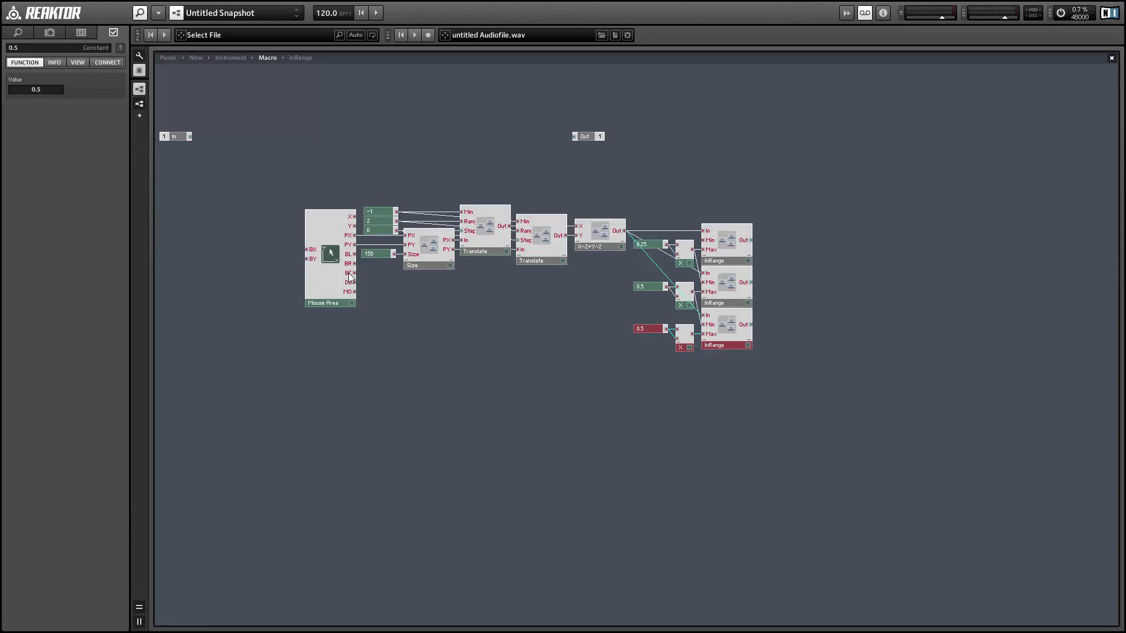
type("7")
left_click(721, 433)
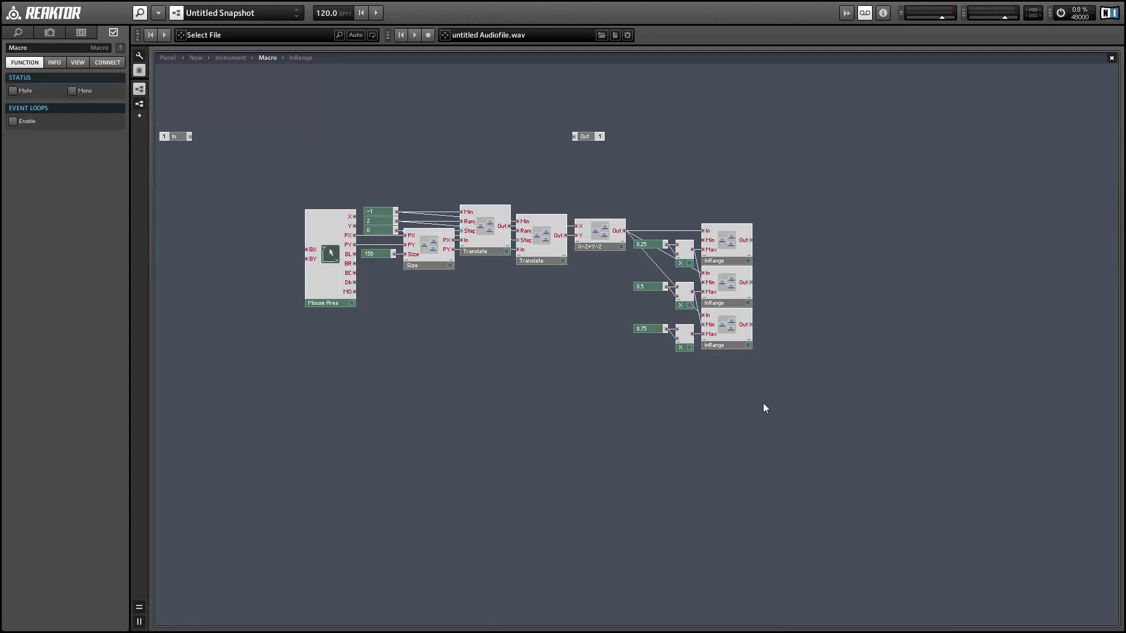
- Duplicate the 0.75 constant, Multiply and InRange set as a fourth row and connect the 0.75 Multiply output to the copy's Min
left_click_drag(765, 403, 614, 329)
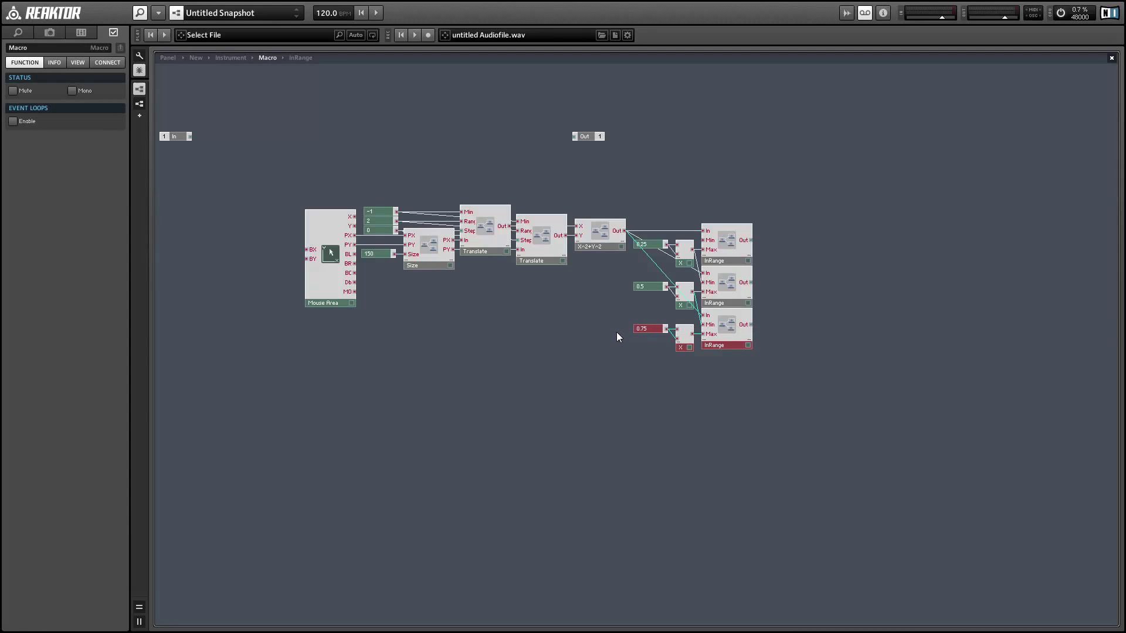
left_click_drag(735, 342, 734, 385)
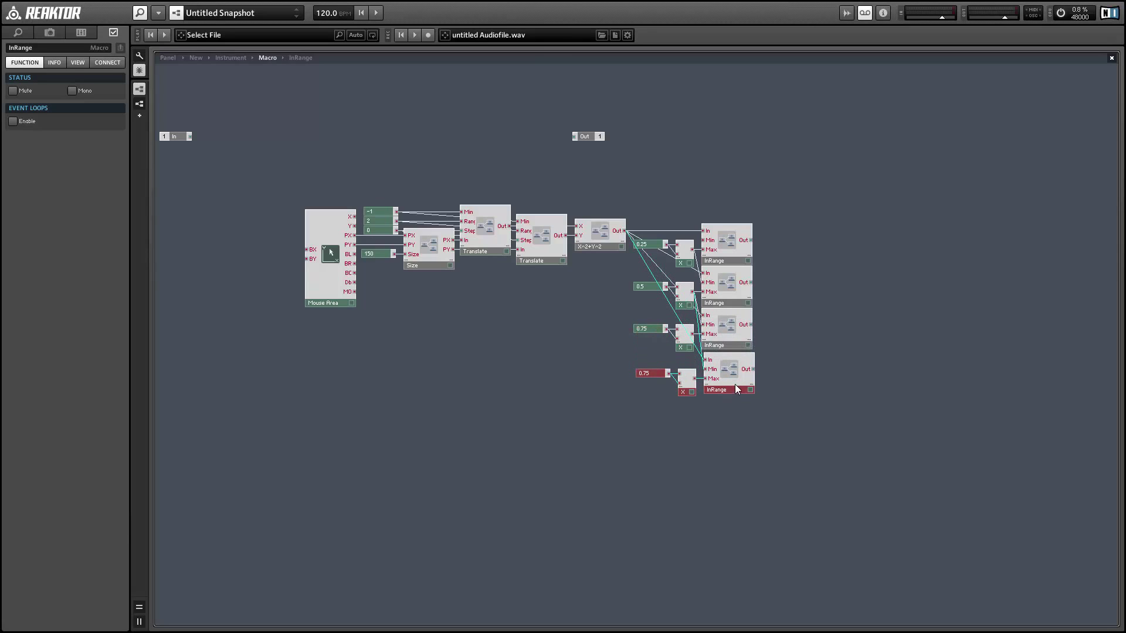
key("Up")
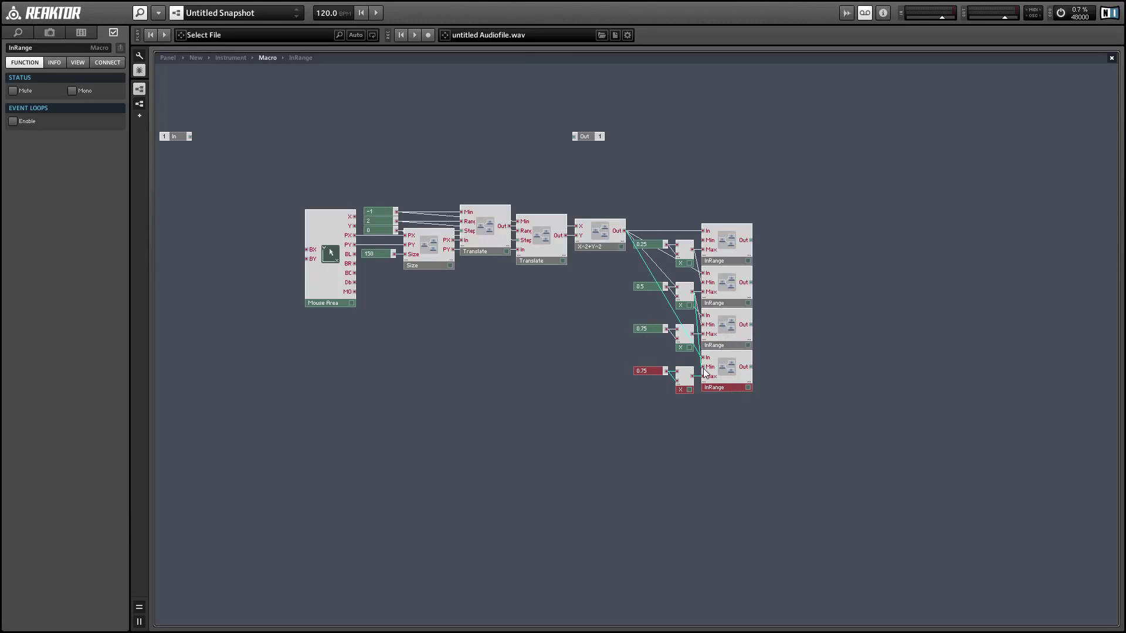
left_click_drag(696, 358, 691, 333)
- Delete the fourth row's constant and Multiply module, and create a constant of 0 on the fourth InRange's Max input
left_click_drag(625, 360, 680, 396)
key("Delete")
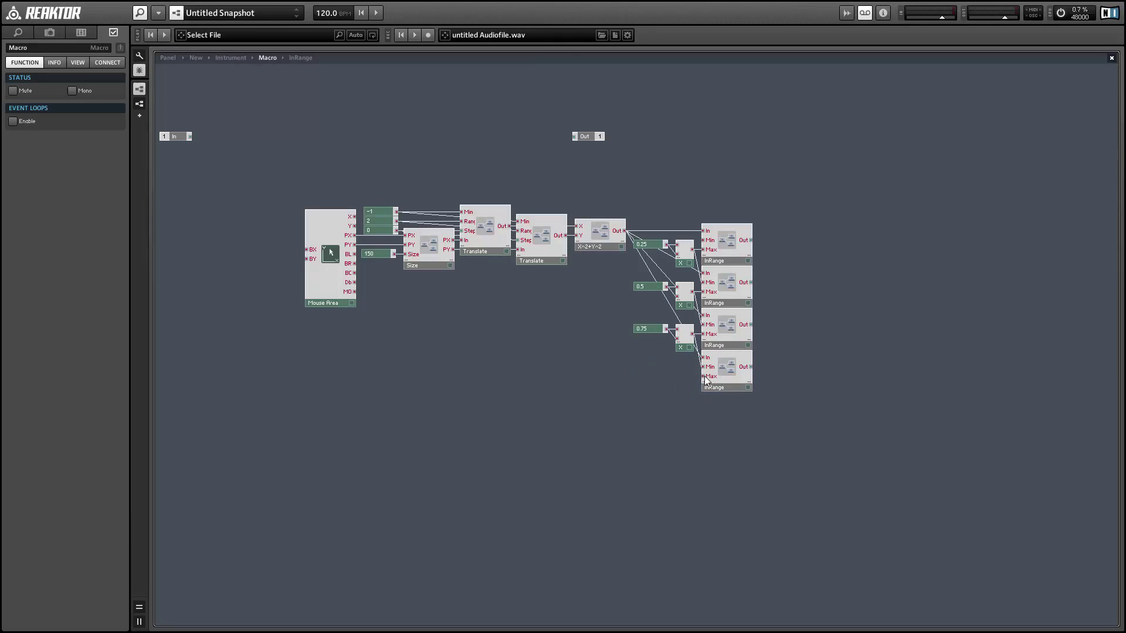
right_click(703, 376)
left_click(729, 398)
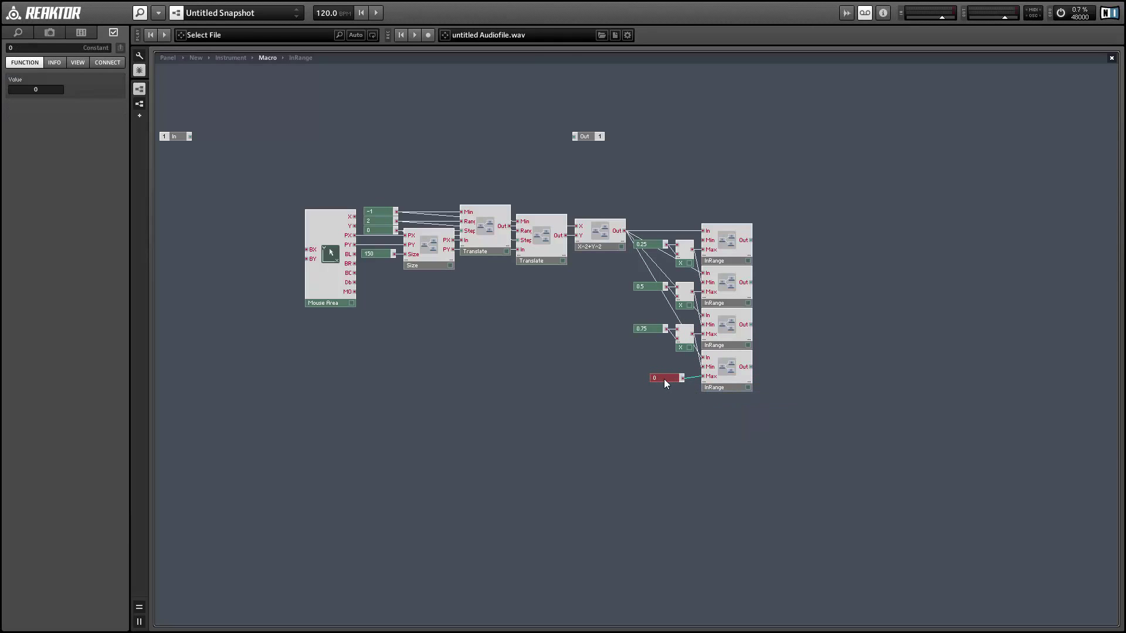
left_click(679, 348)
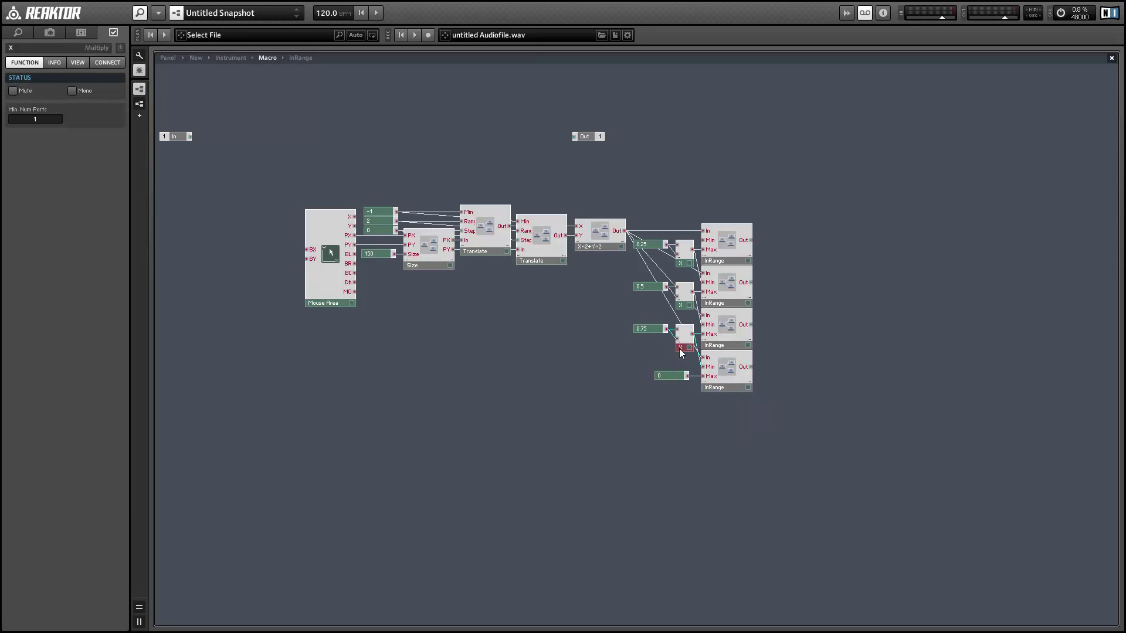
left_click(686, 305)
left_click_drag(686, 304, 686, 300)
left_click(686, 262)
left_click(784, 320)
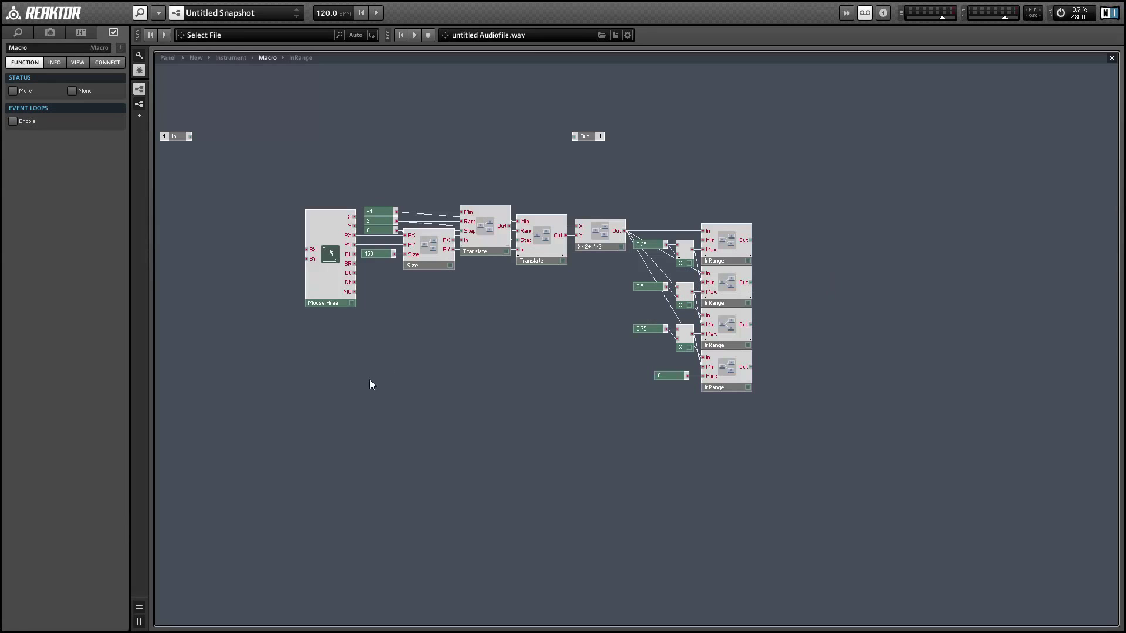
left_click(314, 304)
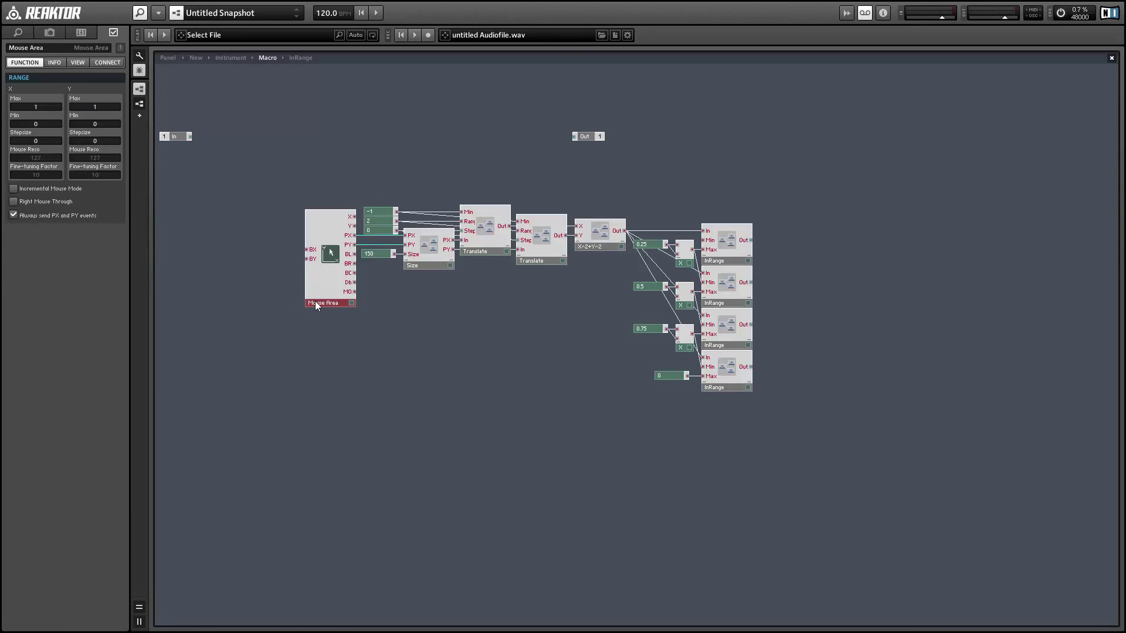
left_click(417, 307)
- Insert an empty macro in the free space below the Size macro
double_click(416, 306)
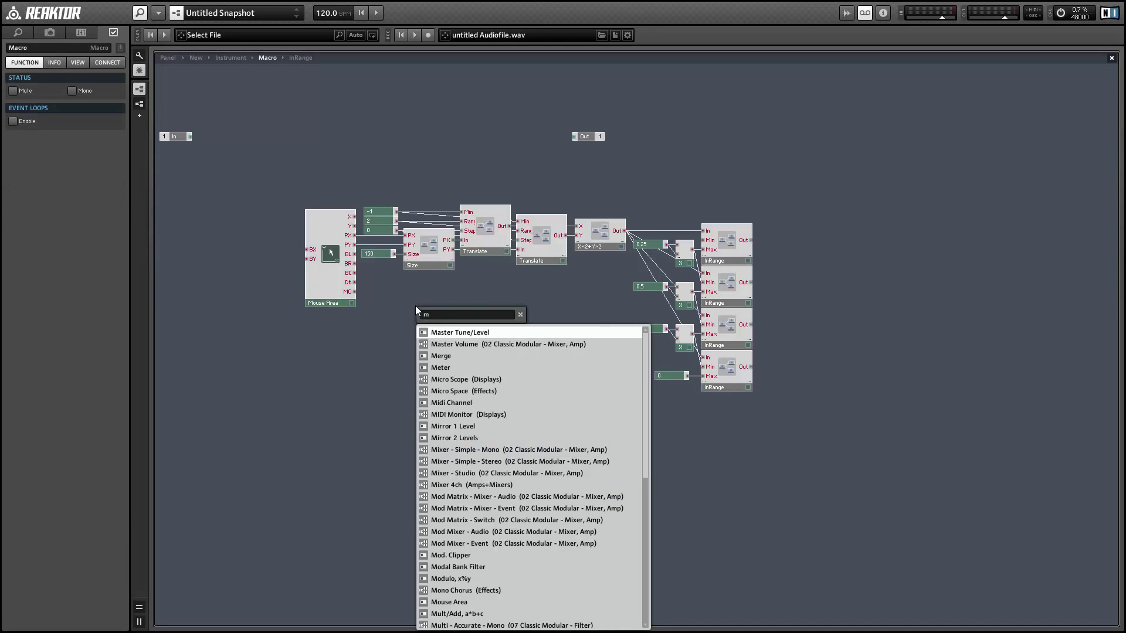
type("macro")
key("Return")
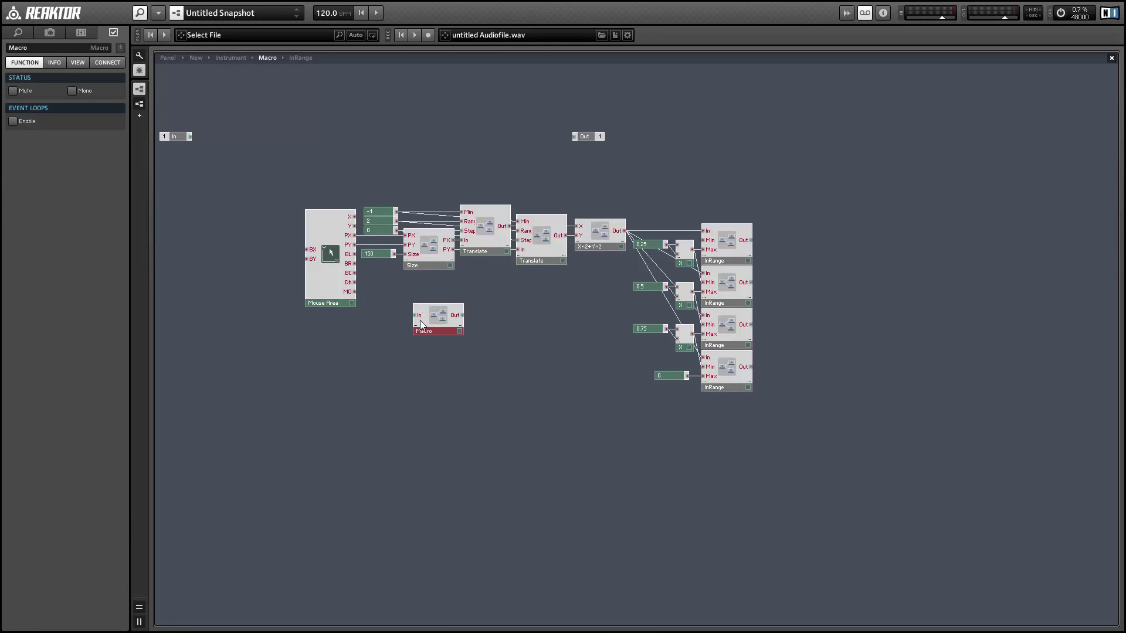
- Place the new macro beside the InRange column and connect the four InRange outputs and Mouse Area's MO to its inputs
left_click_drag(937, 175, 776, 239)
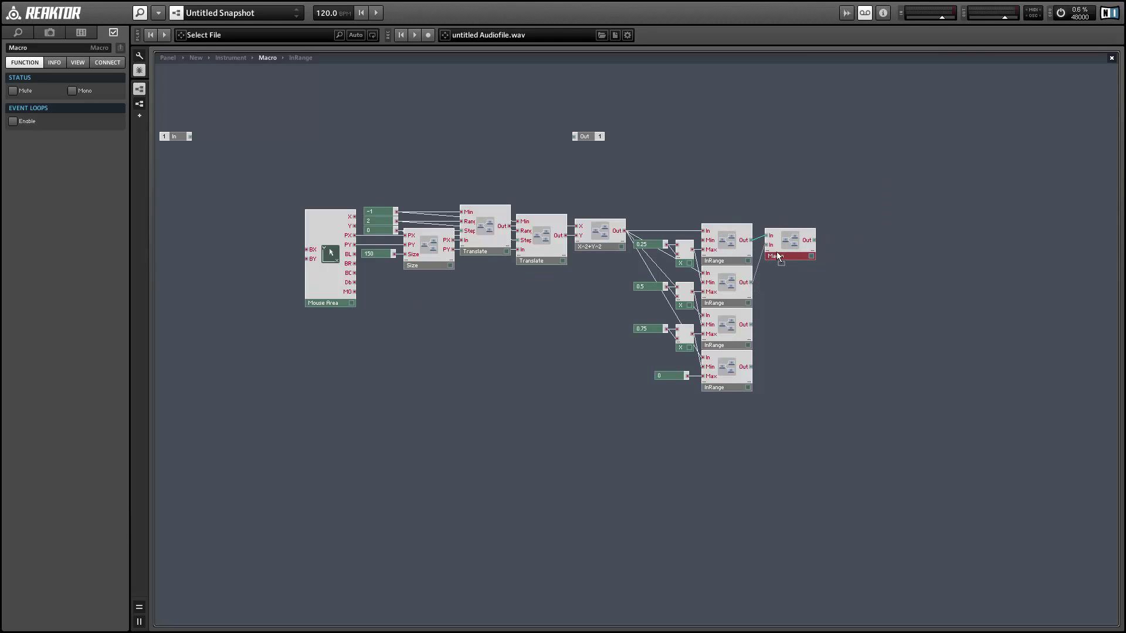
left_click_drag(751, 326, 780, 258)
left_click_drag(752, 367, 803, 302)
left_click_drag(355, 291, 804, 289)
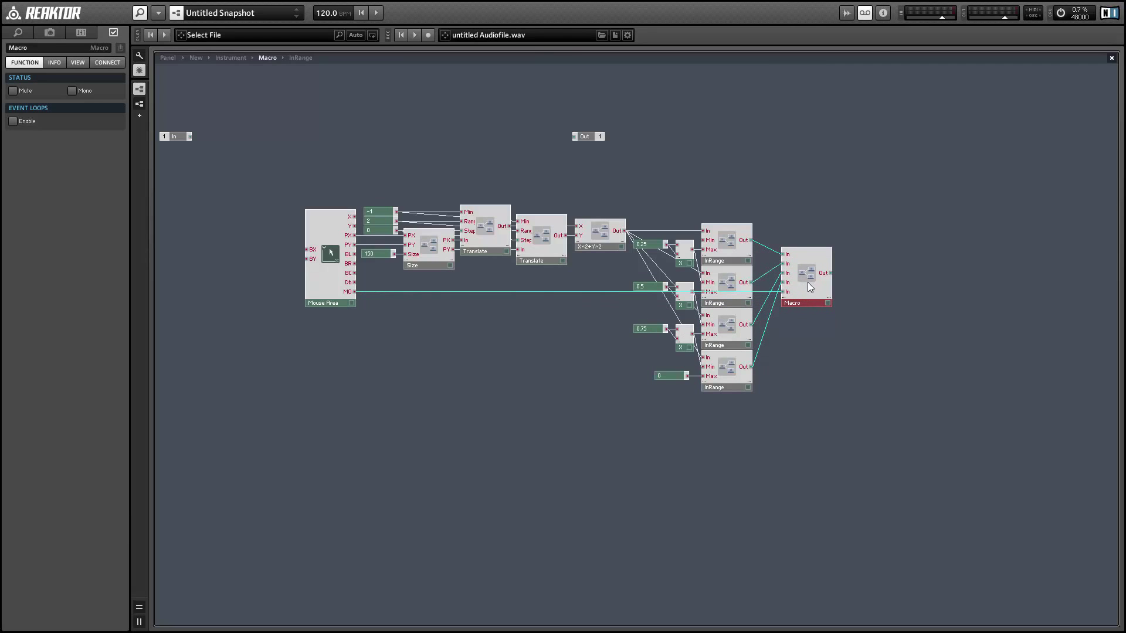
- Name the new macro's input ports 1, 2, 3, 4 and MO, and move the macro closer to the InRange column
type("MO")
key("Return")
double_click(789, 281)
type("4")
left_click(835, 311)
left_click_drag(809, 293, 796, 292)
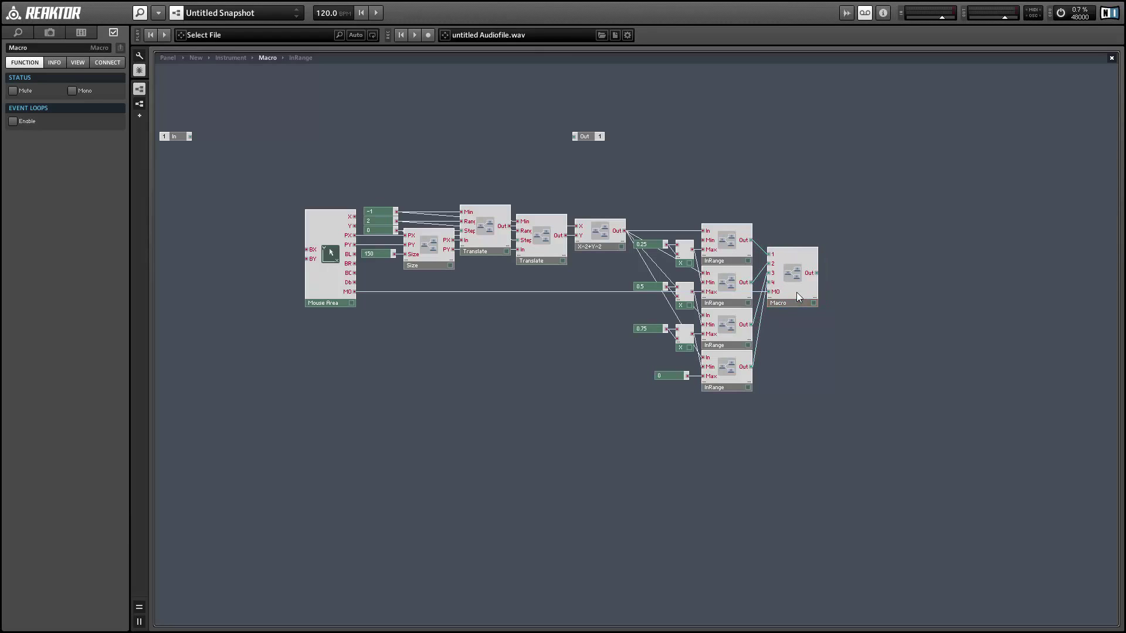
- Open the new macro and move its MO and 1 input ports into the free area
double_click(796, 292)
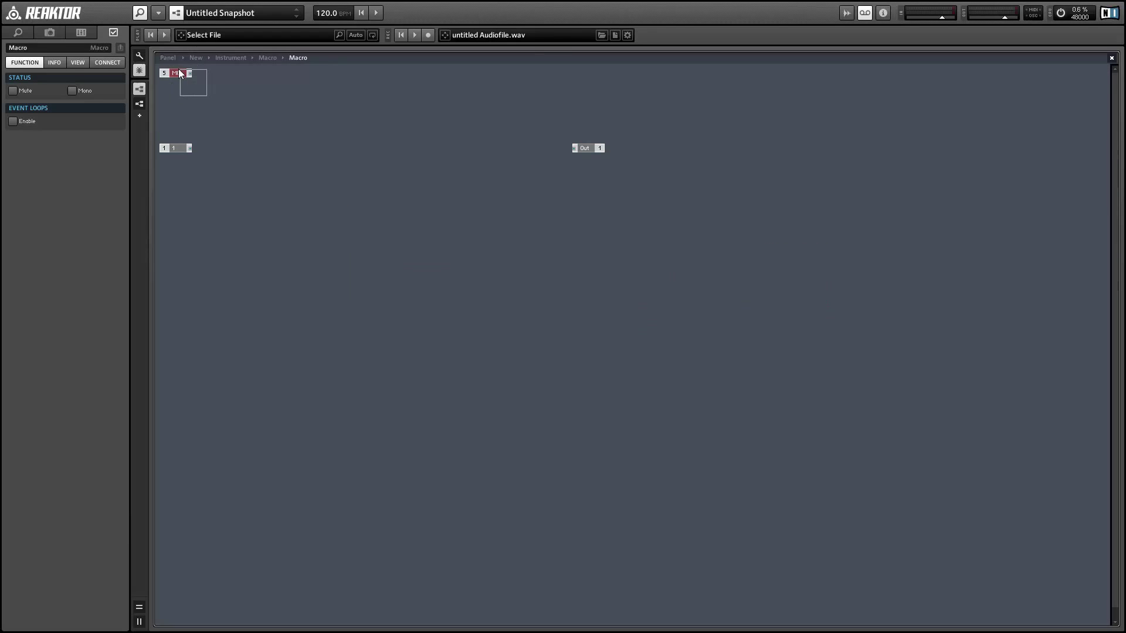
left_click_drag(179, 73, 287, 240)
left_click(183, 174)
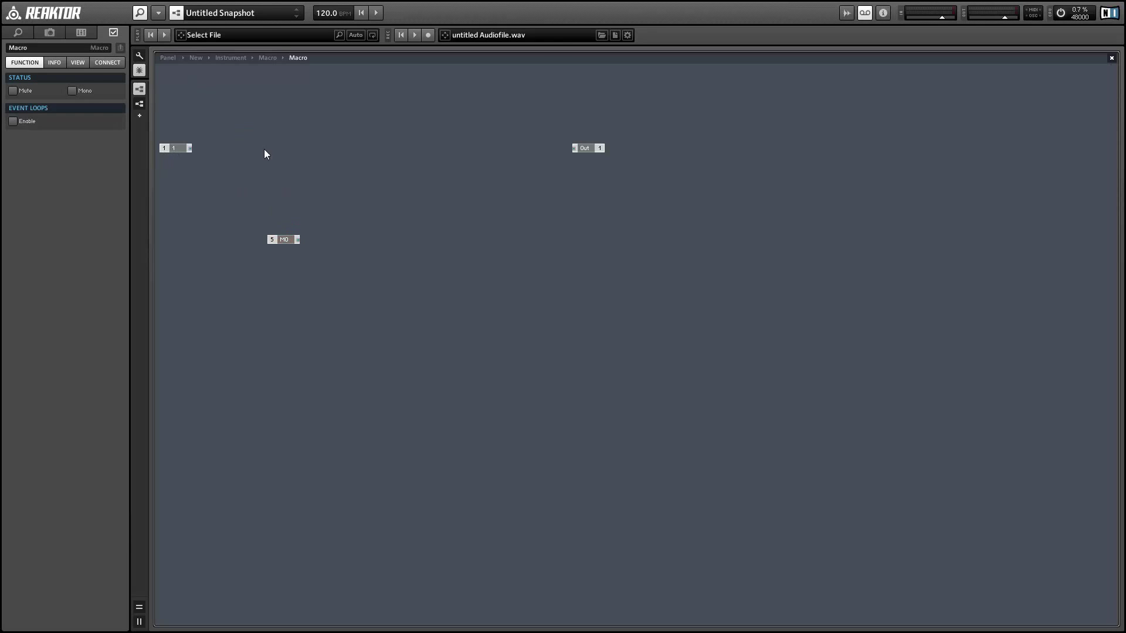
left_click_drag(175, 148, 292, 147)
- Rename the macro as On
left_click(428, 249)
double_click(25, 48)
type("O")
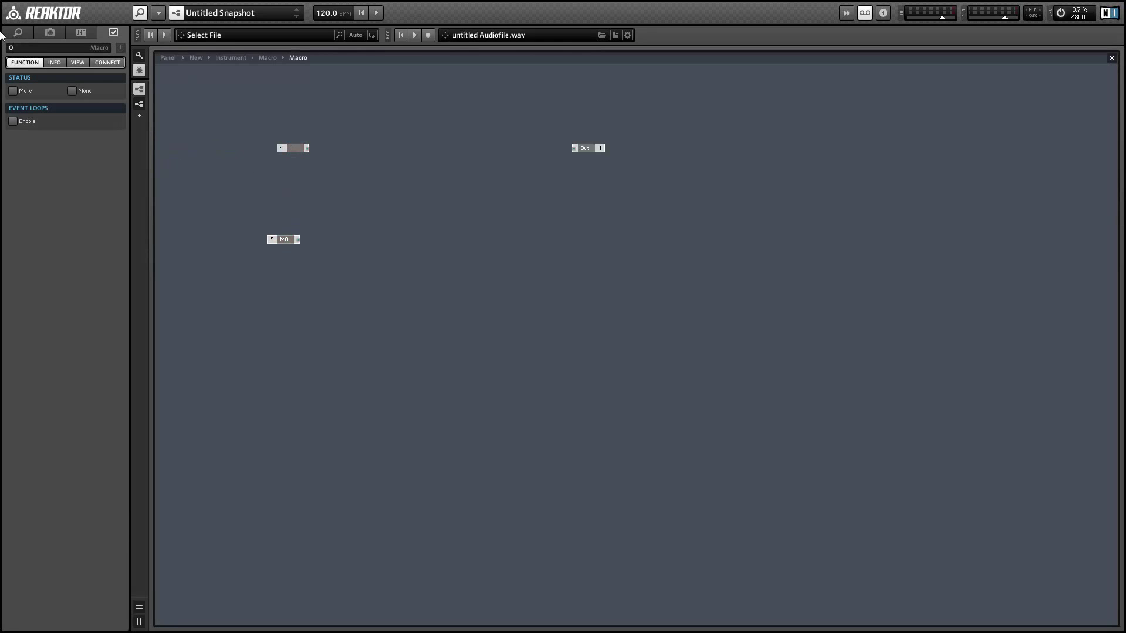
type("n")
key("Return")
left_click(330, 271)
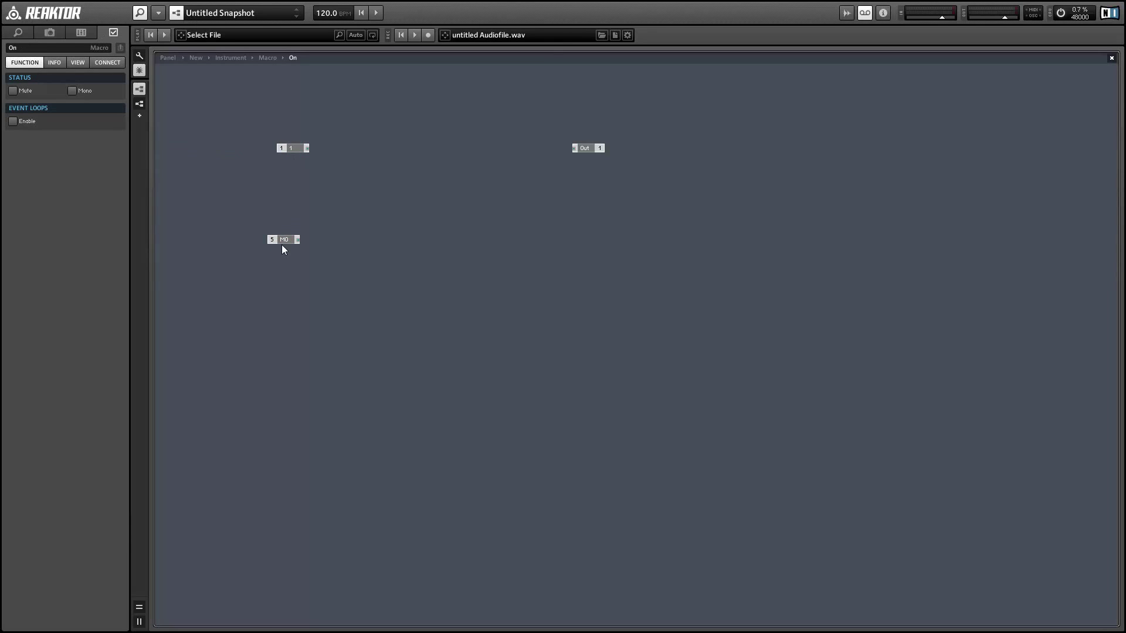
- Spread the stacked input ports into a column in the order 2, 3, 4 and MO
left_click_drag(283, 241, 288, 331)
mouse_move(286, 242)
left_mouse_down()
mouse_move(289, 299)
mouse_move(287, 258)
left_mouse_up()
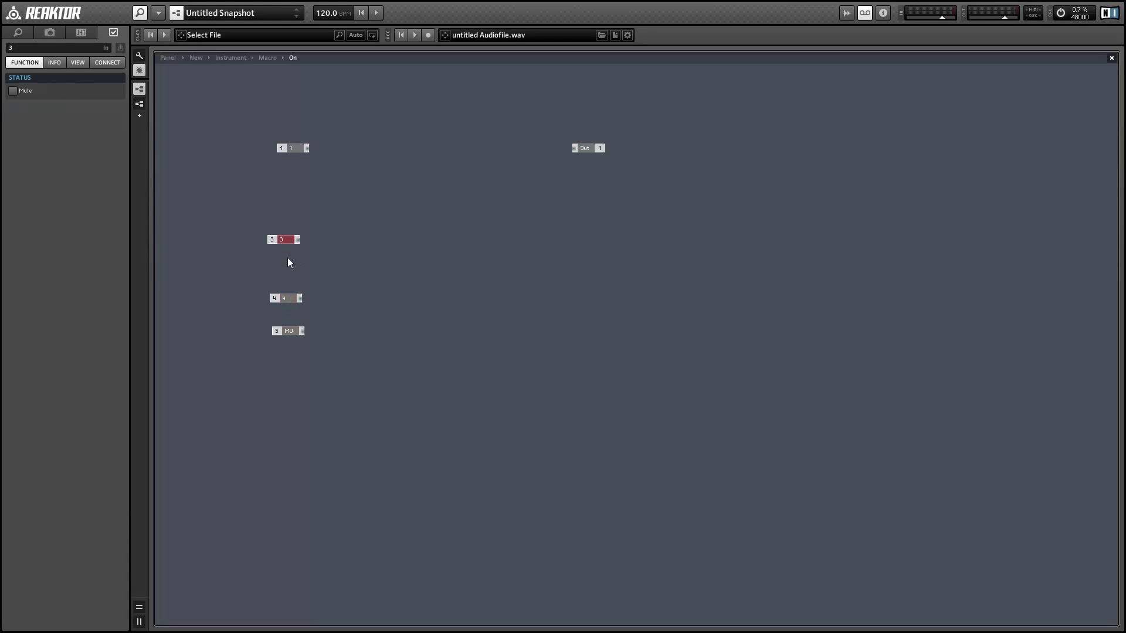
left_click(393, 256)
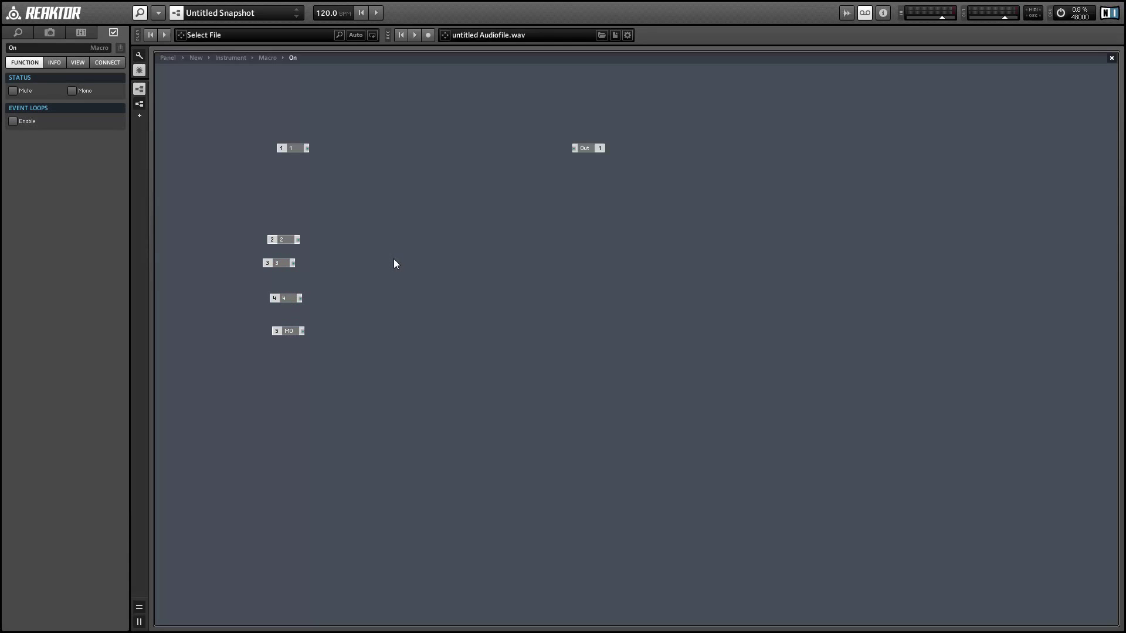
right_click(393, 259)
mouse_move(426, 267)
mouse_move(590, 315)
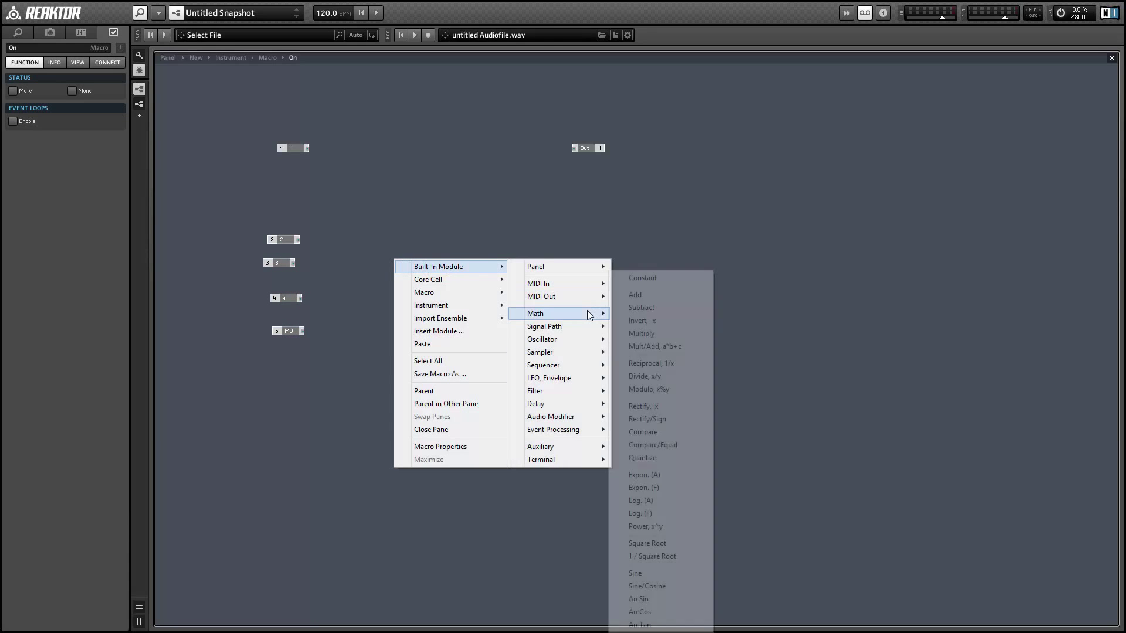
left_click(689, 346)
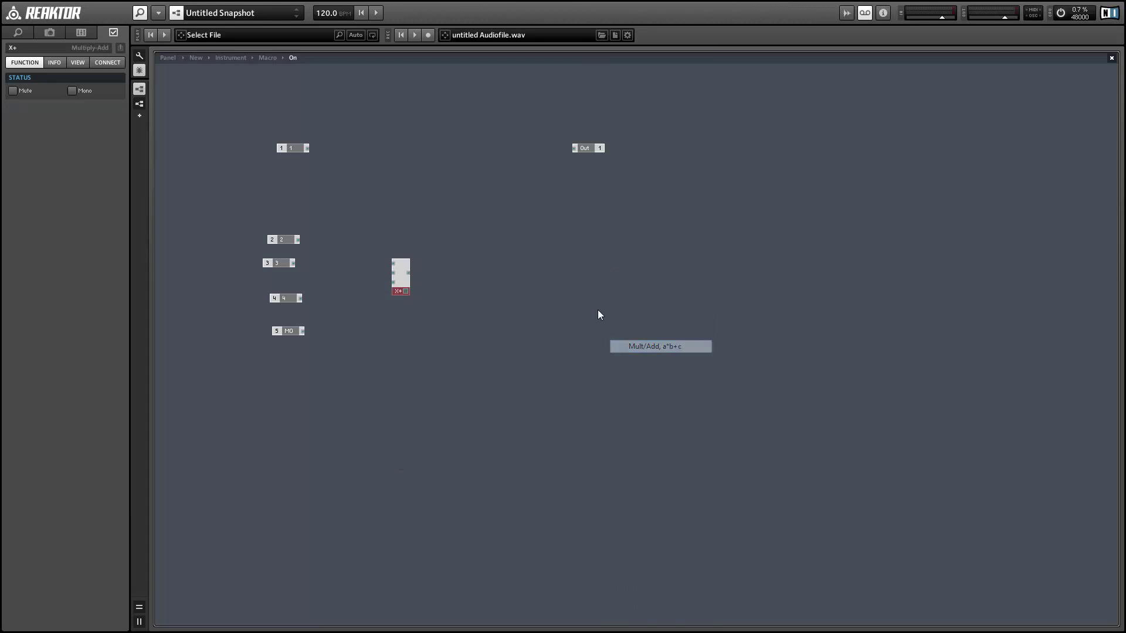
key("Delete")
- Insert a Multiply module and place it beside input port 1
right_click(398, 287)
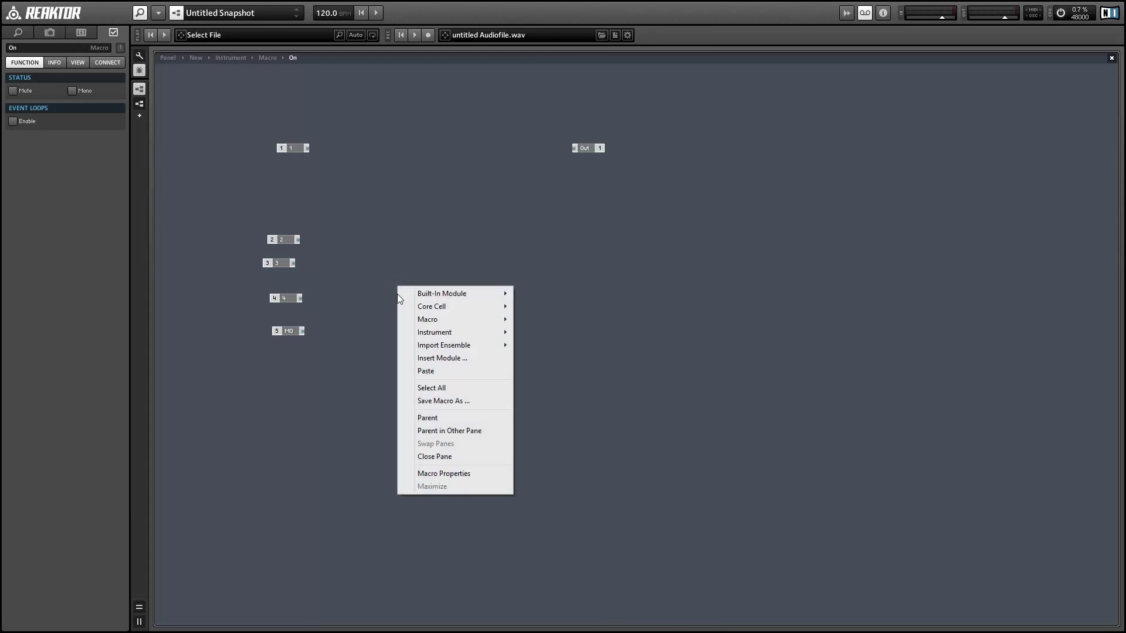
mouse_move(446, 293)
mouse_move(578, 340)
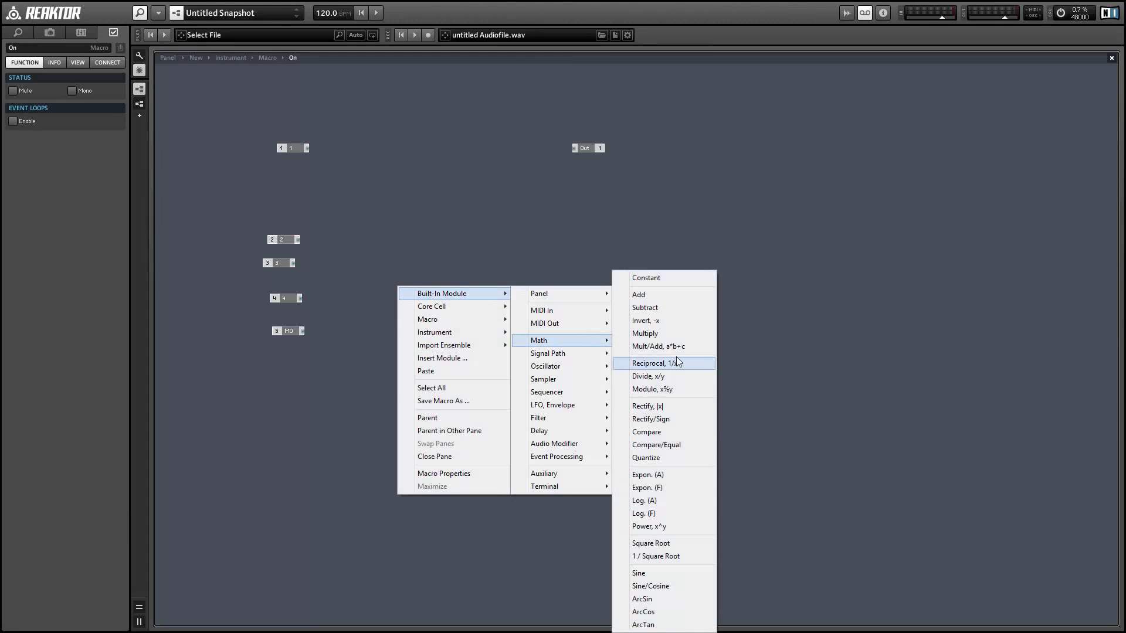
left_click(673, 334)
left_click_drag(402, 297, 382, 169)
- Add a constant of 1, wire it and port 1 into the Multiply module, and line both up beside it
right_click(310, 171)
mouse_move(351, 180)
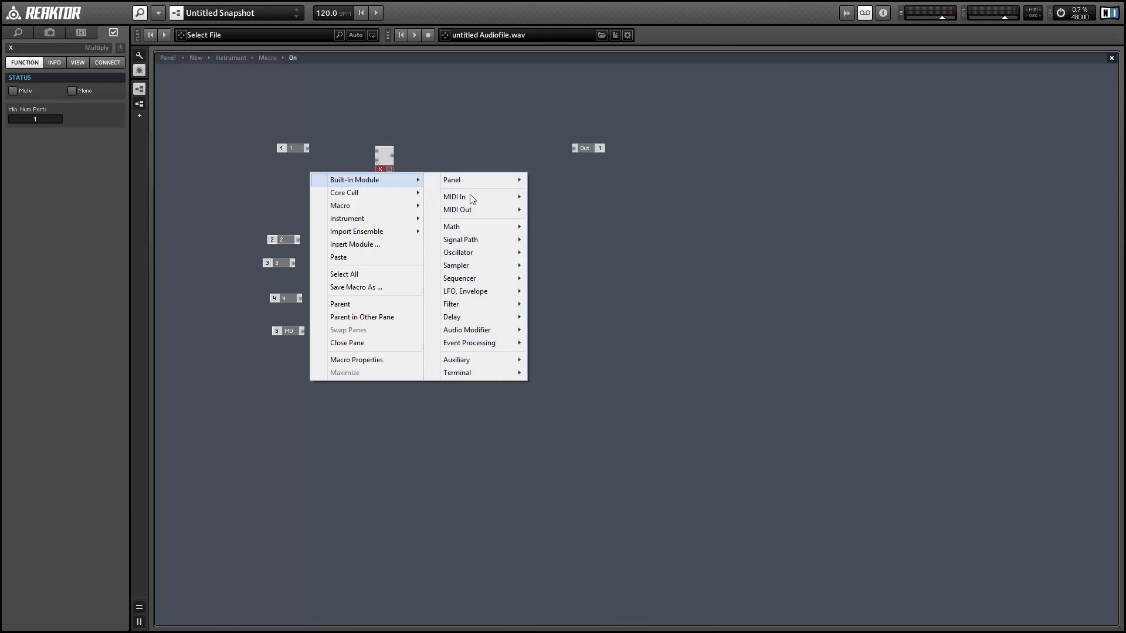
mouse_move(469, 227)
left_click(568, 227)
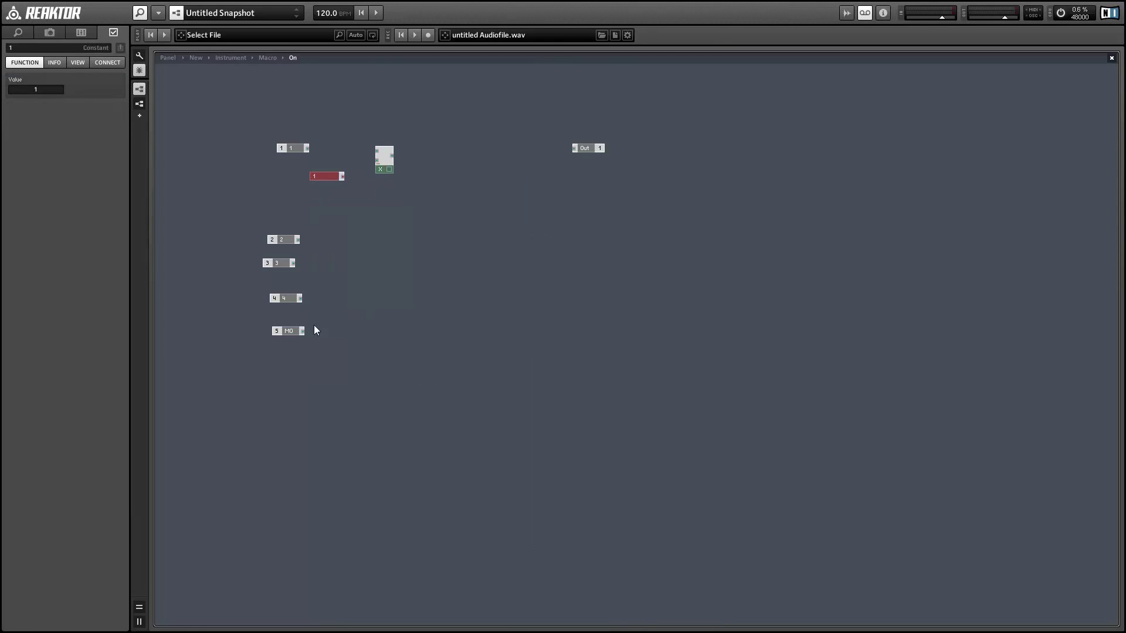
left_click_drag(317, 169, 377, 152)
left_click_drag(268, 132, 348, 164)
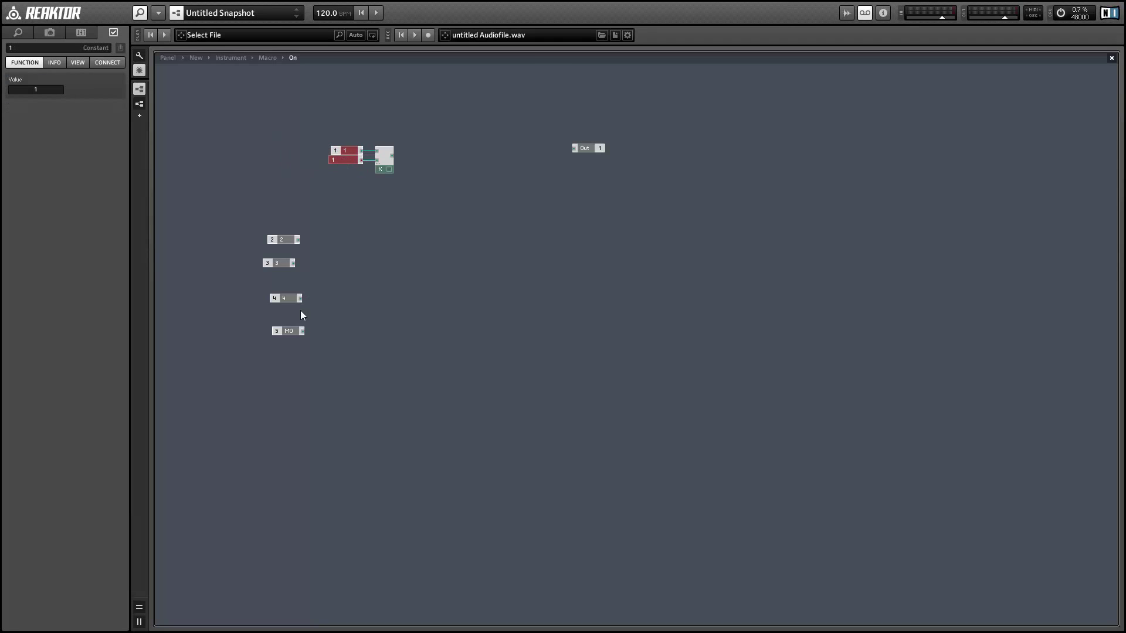
- Feed MO into the Multiply module, then duplicate the module and its constant below for input port 2
left_click_drag(302, 331, 385, 213)
key("ctrl+d")
left_click_drag(299, 239, 377, 186)
left_click_drag(288, 238, 345, 189)
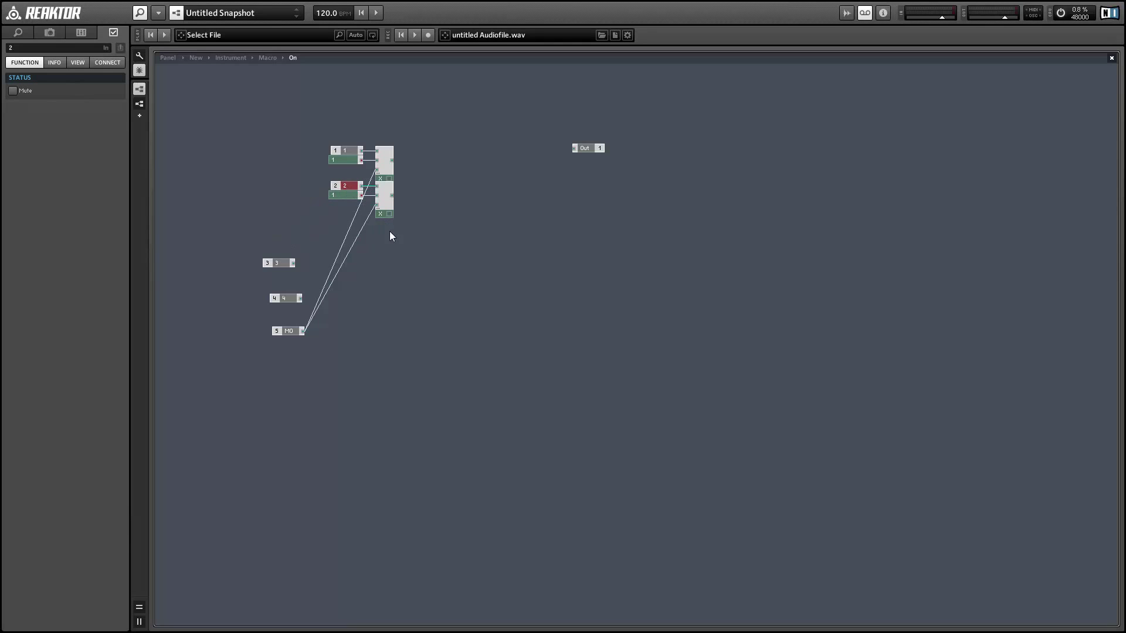
- Shift the second row slightly down and set its constant to 2
left_click_drag(389, 231, 383, 192)
left_click(357, 196)
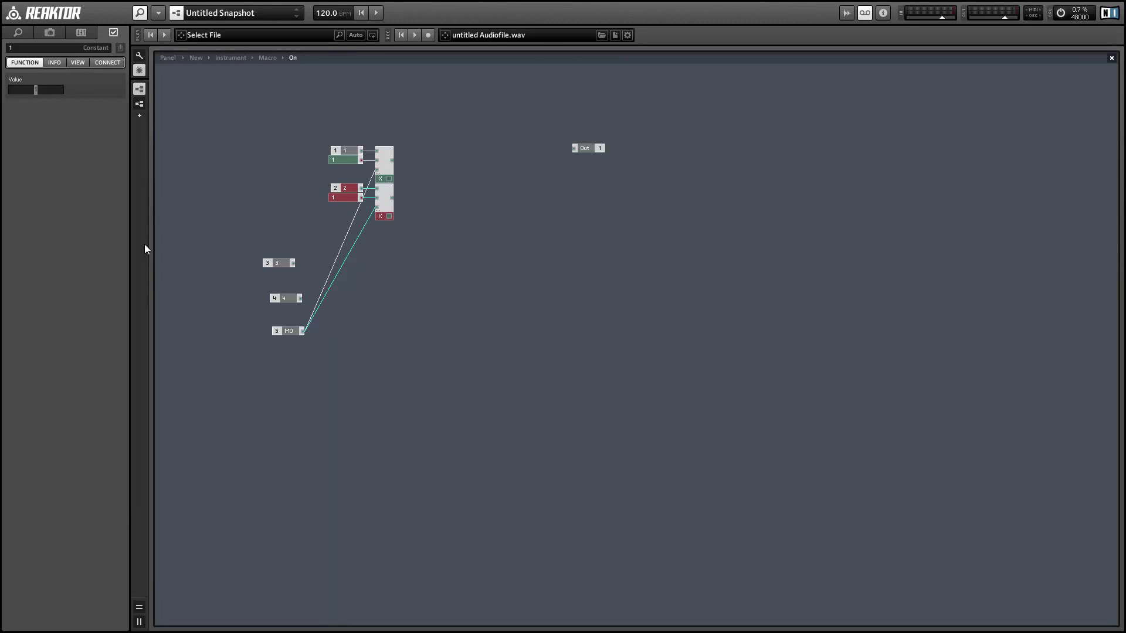
type("2")
left_click(410, 346)
- Duplicate the second row's constant and Multiply module below for input port 3, and set the copied constant to 3
left_click_drag(408, 234, 337, 233)
key("ctrl+d")
left_click(336, 235)
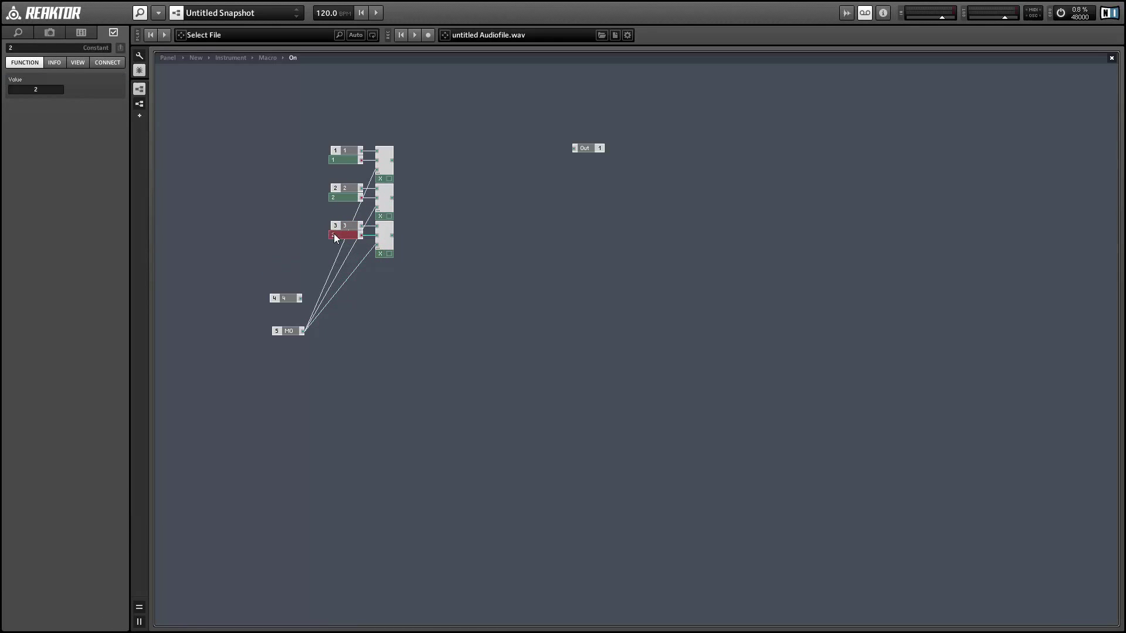
left_click(21, 47)
type("3")
- Duplicate the third row's constant and Multiply module below, keep MO wired, and connect input port 4 to the copy
left_click(287, 331)
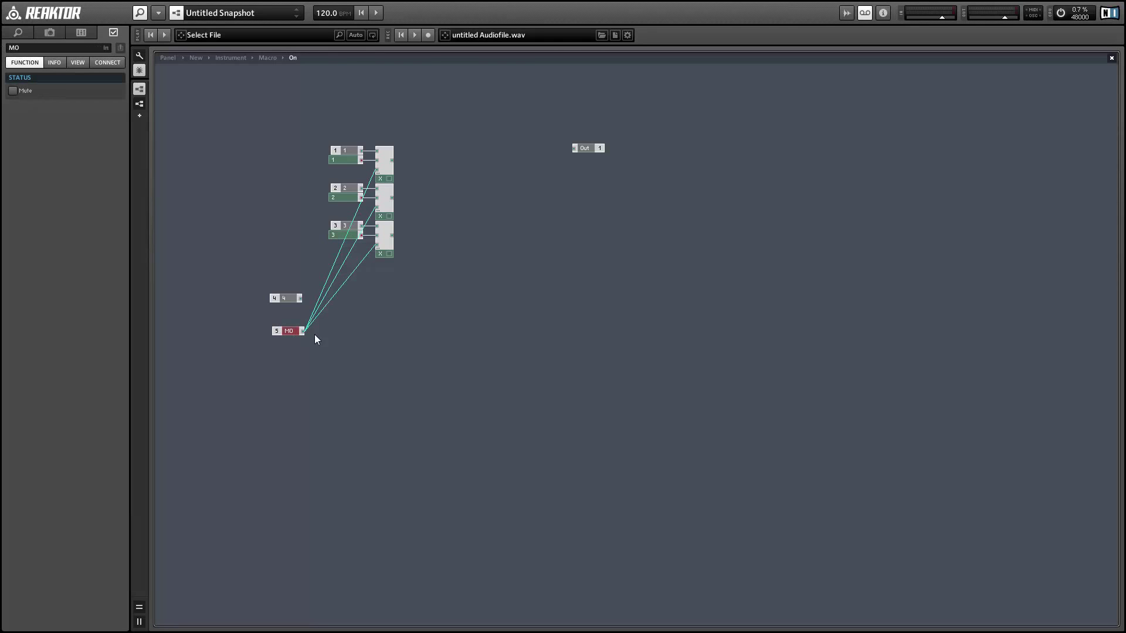
left_click_drag(403, 270, 390, 289)
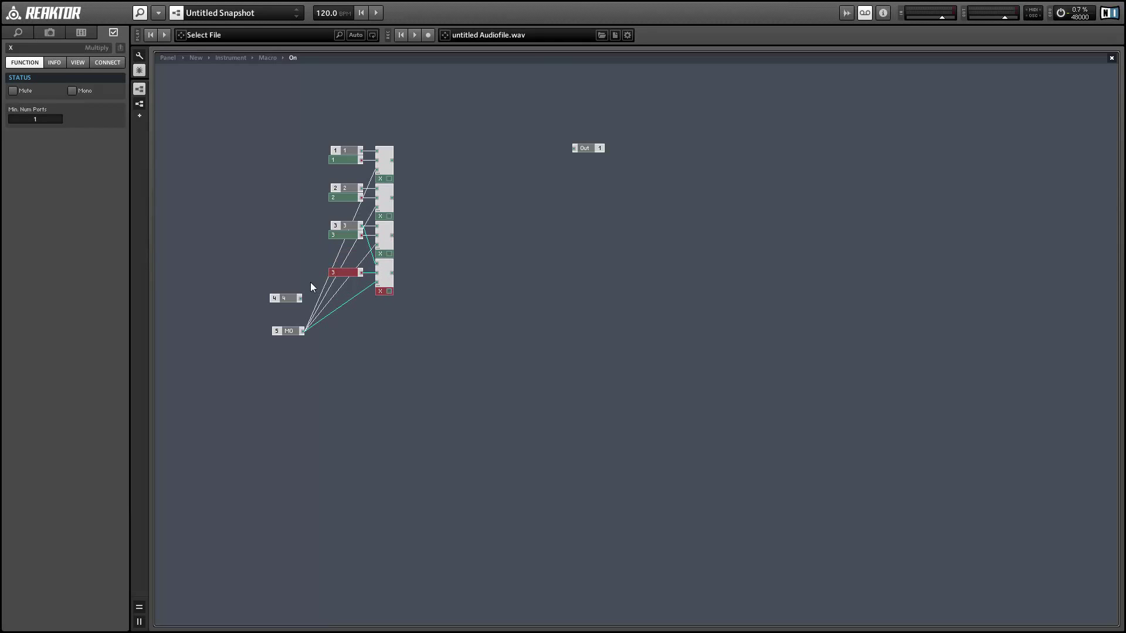
left_click_drag(298, 298, 352, 267)
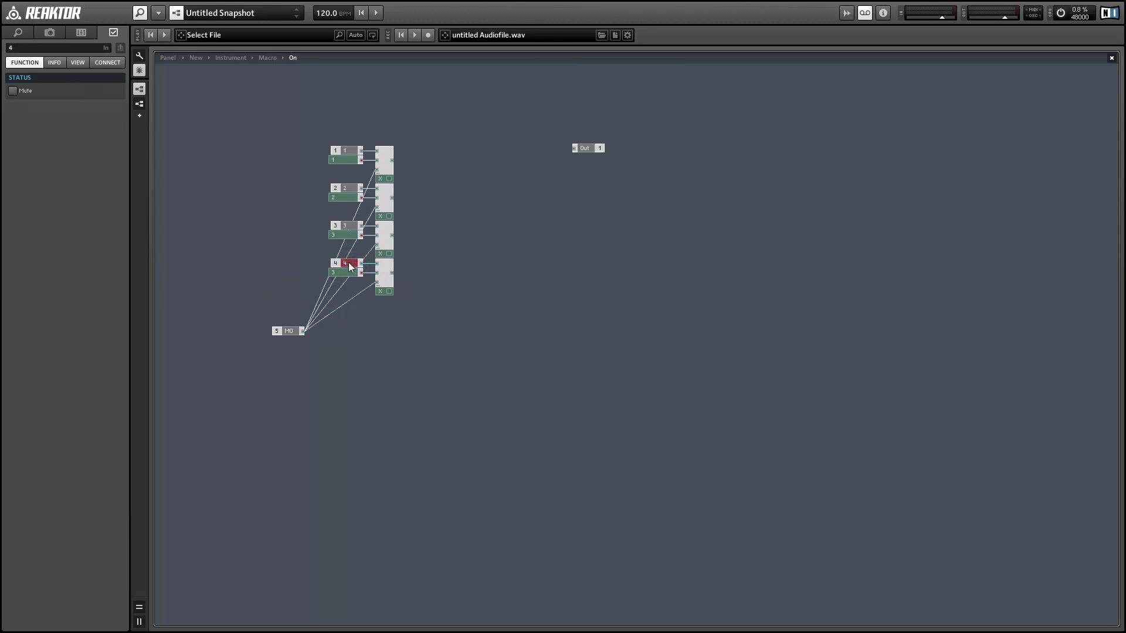
- Set the fourth row's constant to 4 and place the MO port directly beneath it
left_click(346, 273)
left_click(18, 89)
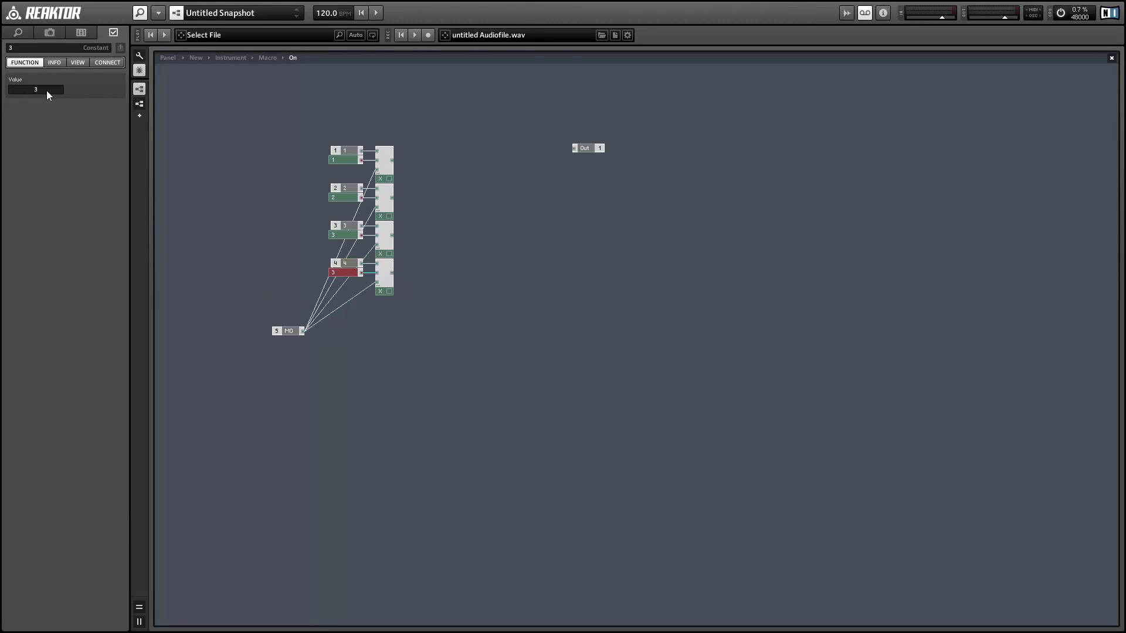
type("4")
left_click(293, 359)
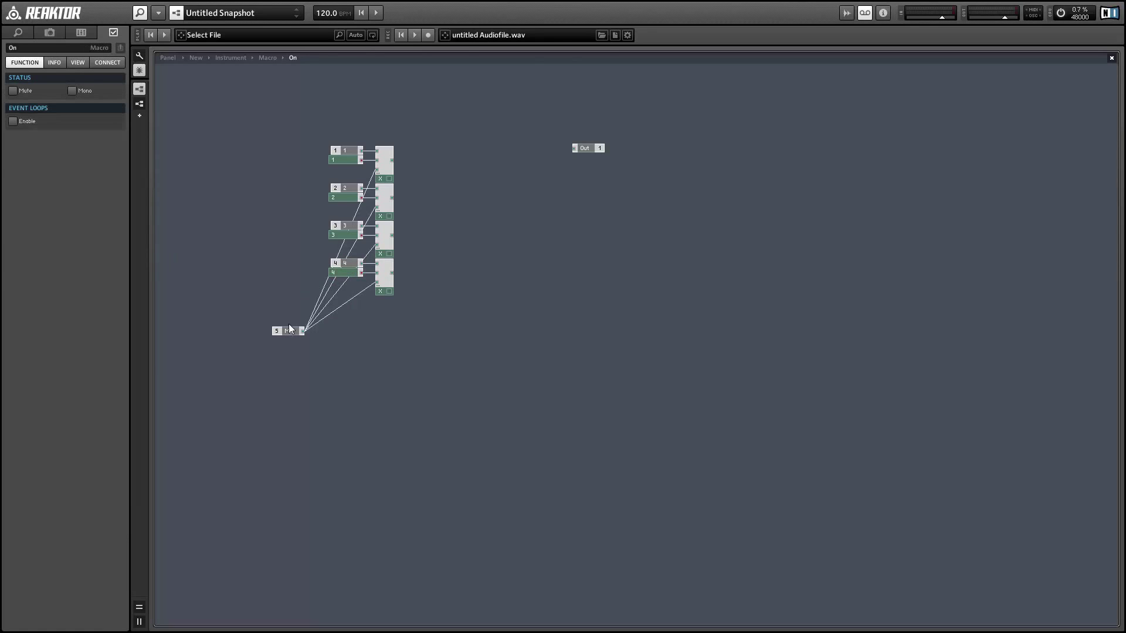
left_click_drag(289, 329, 347, 281)
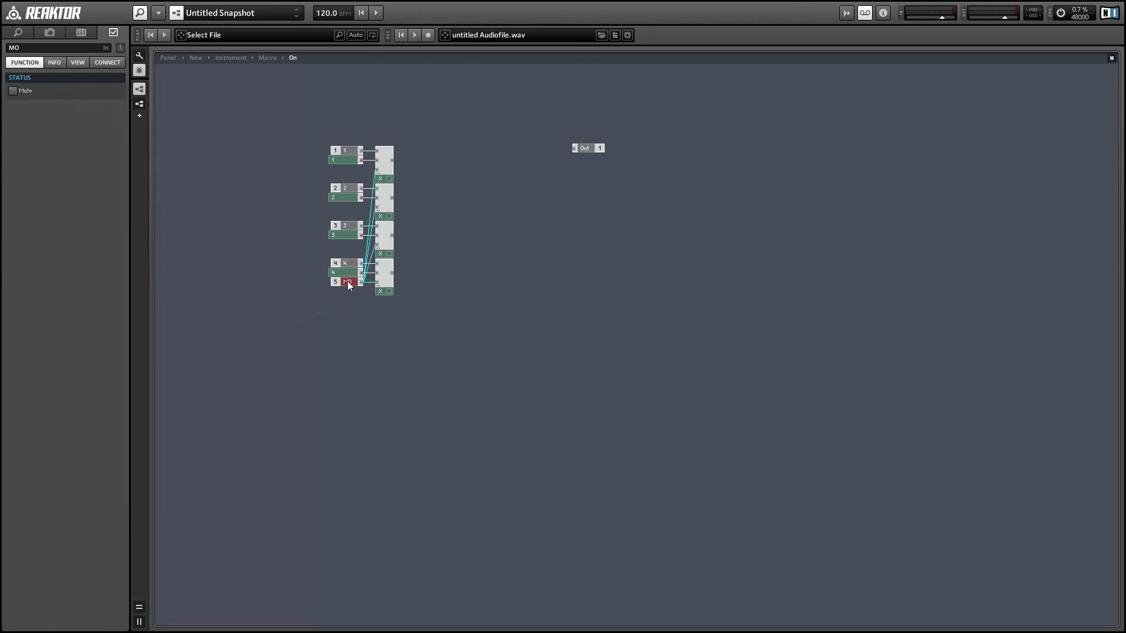
- Insert an Add module, connect all four Multiply outputs to it, and wire its result to the Out port placed beside it
left_click(547, 276)
key("Return")
type("+")
key("Return")
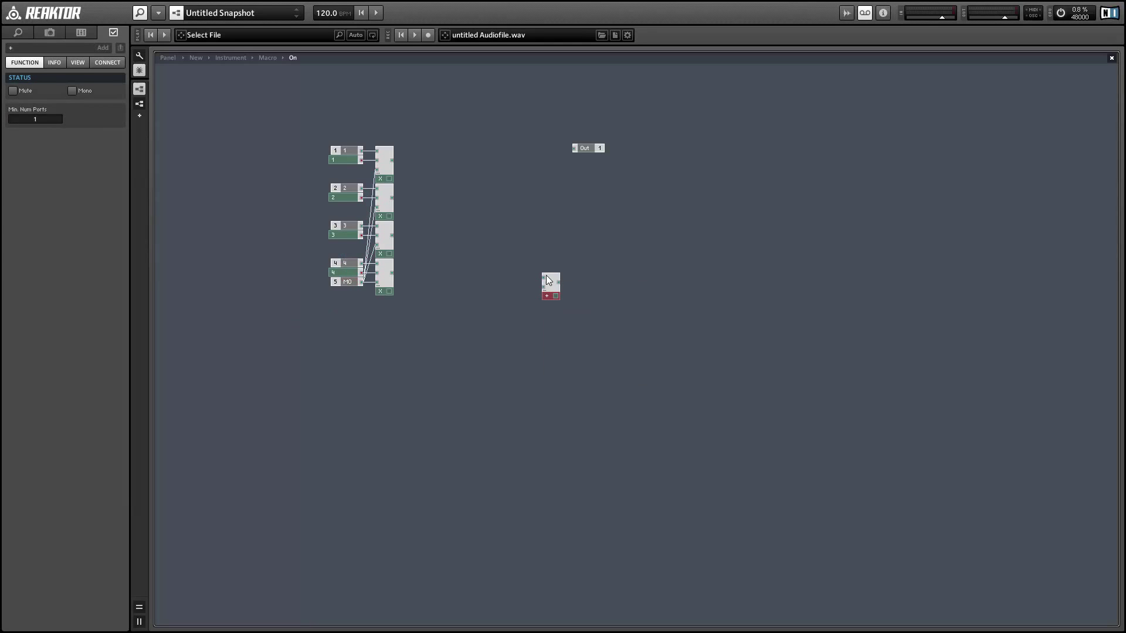
mouse_move(391, 160)
left_mouse_down()
mouse_move(544, 277)
mouse_move(452, 216)
mouse_move(416, 172)
left_mouse_up()
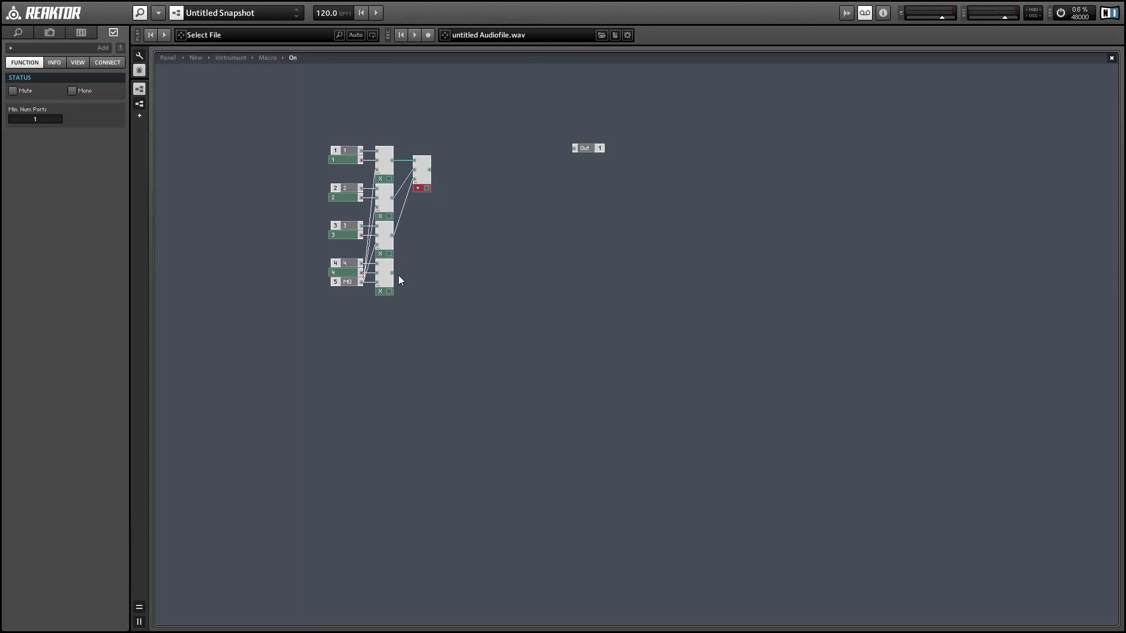
left_click_drag(421, 192, 456, 179)
left_click(432, 175)
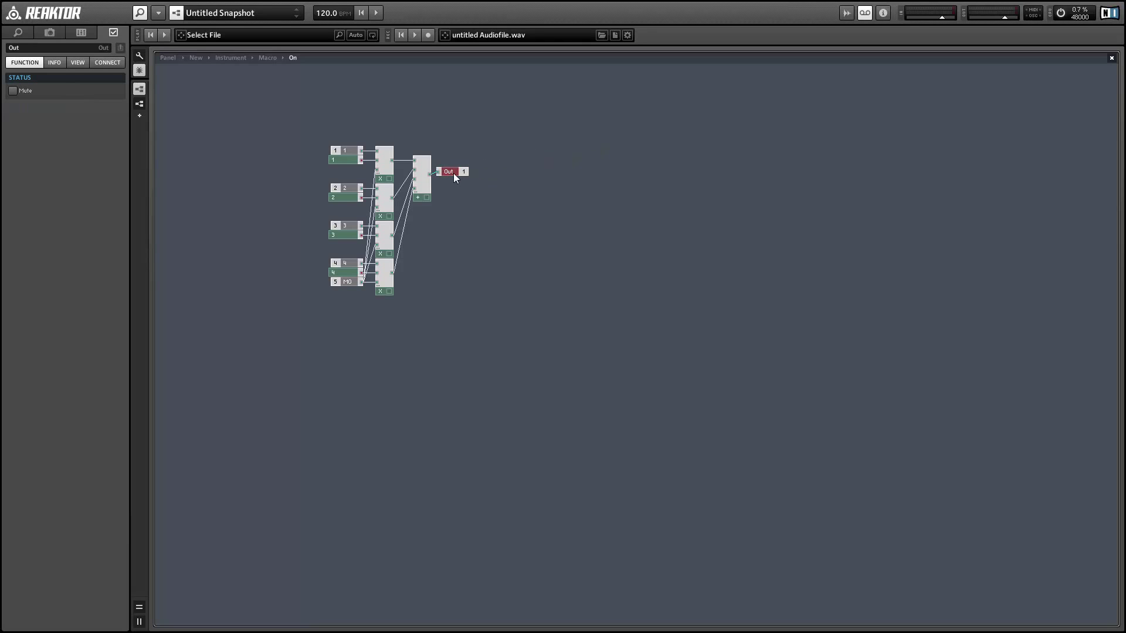
- Return to the parent macro, insert a Multi Picture module beside On, and connect On's output to its Sel input
double_click(479, 211)
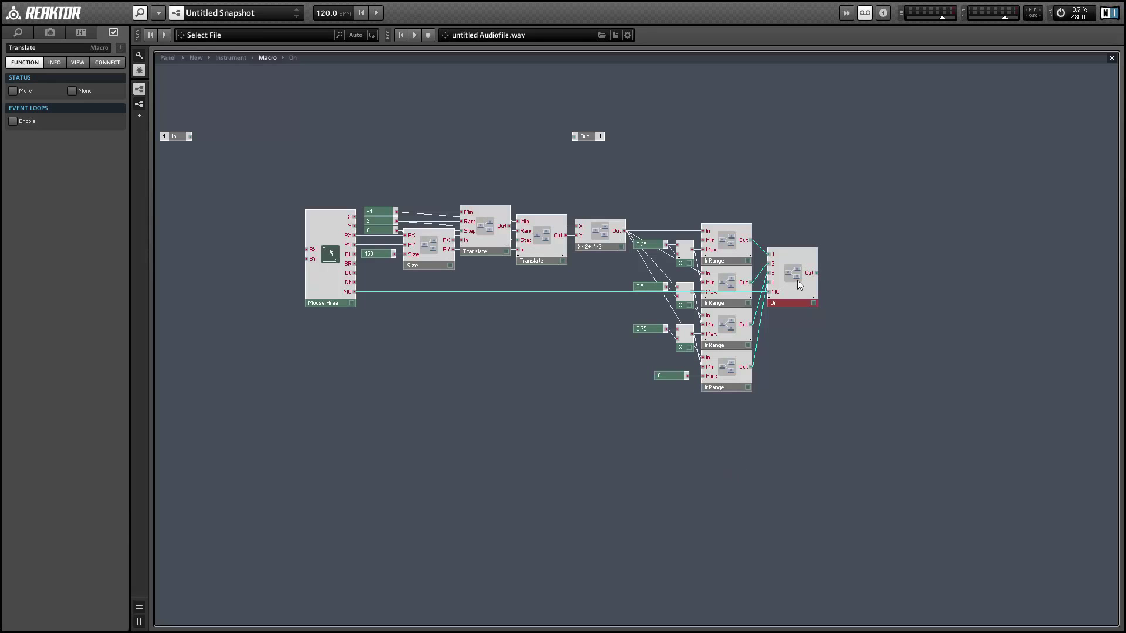
left_click(849, 322)
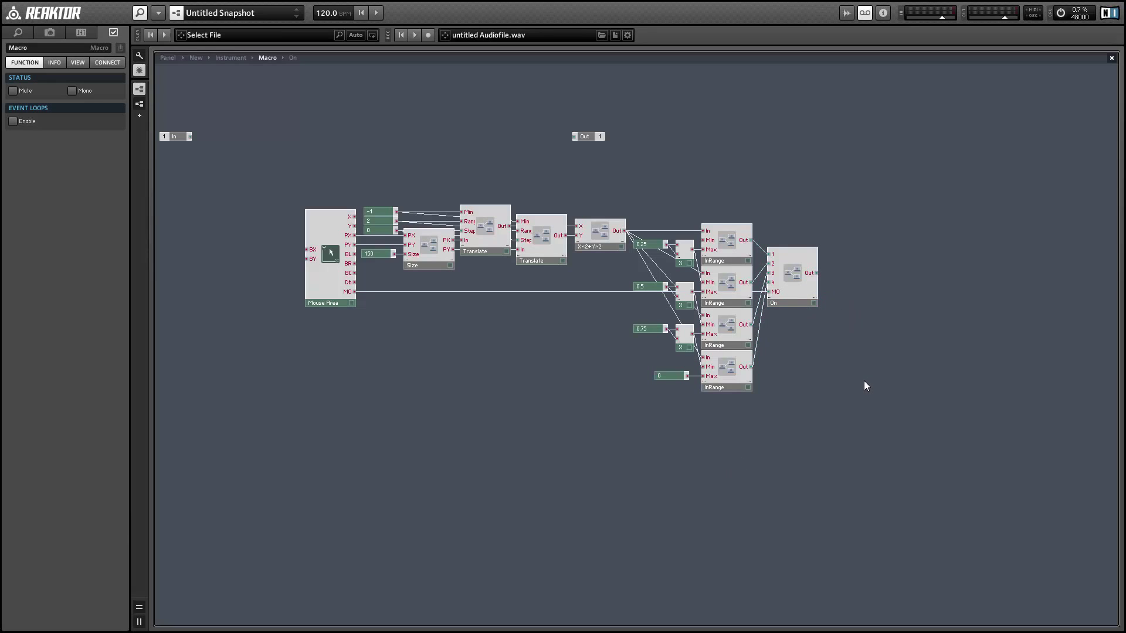
right_click(841, 199)
mouse_move(852, 205)
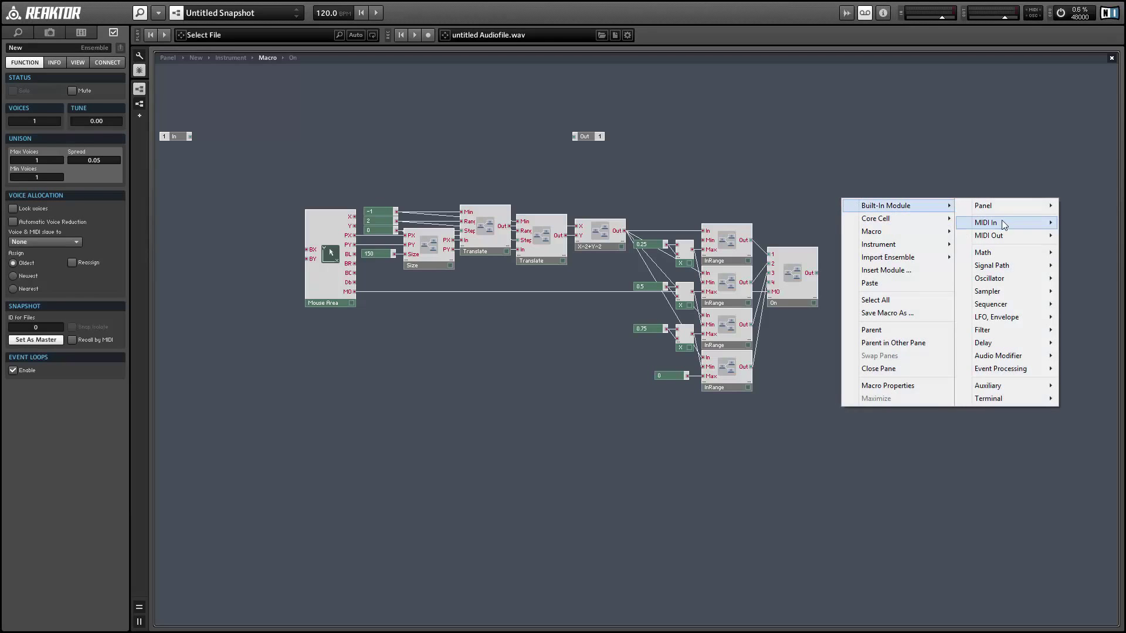
mouse_move(1000, 206)
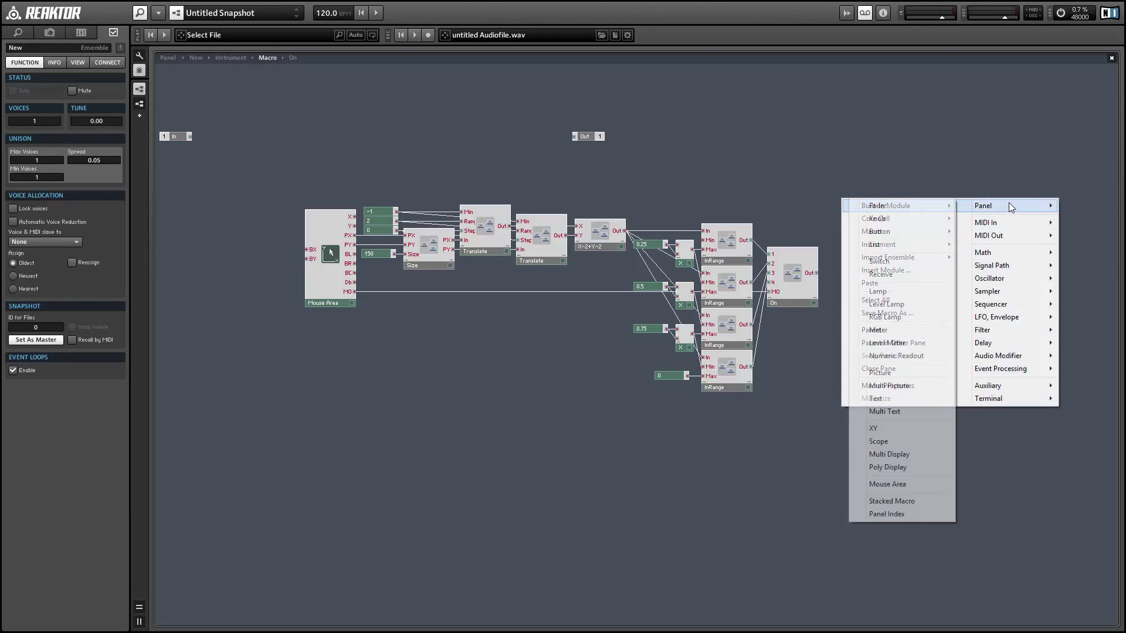
left_click(889, 385)
left_click_drag(812, 273, 863, 291)
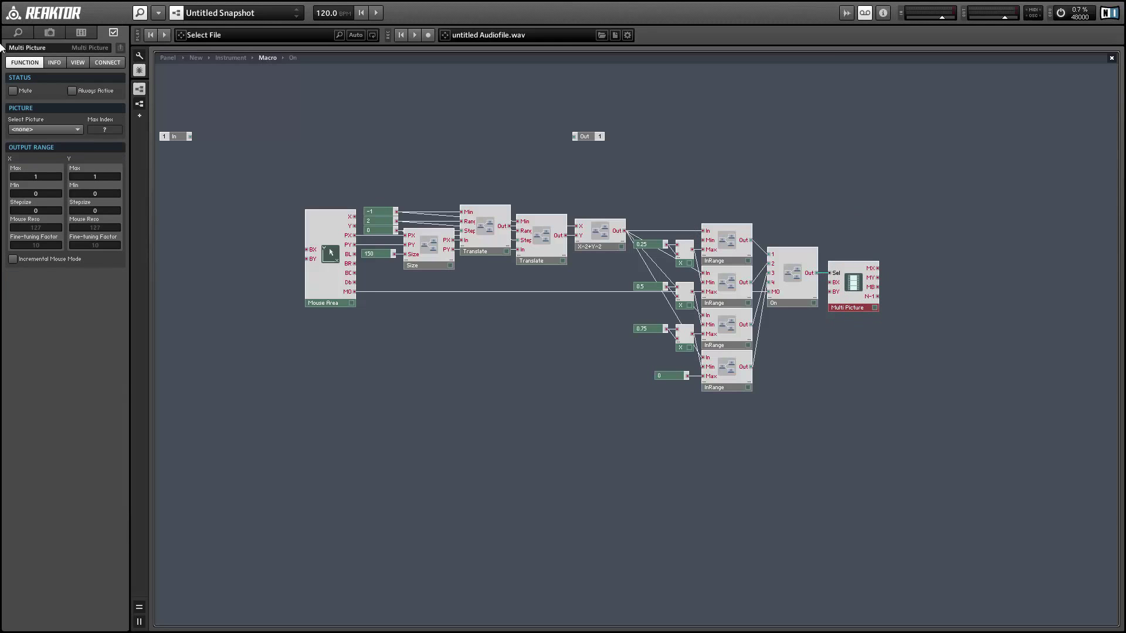
- Load the Concentric image from the GUI\Circles folder into the Multi Picture module
left_click(33, 128)
left_click(42, 156)
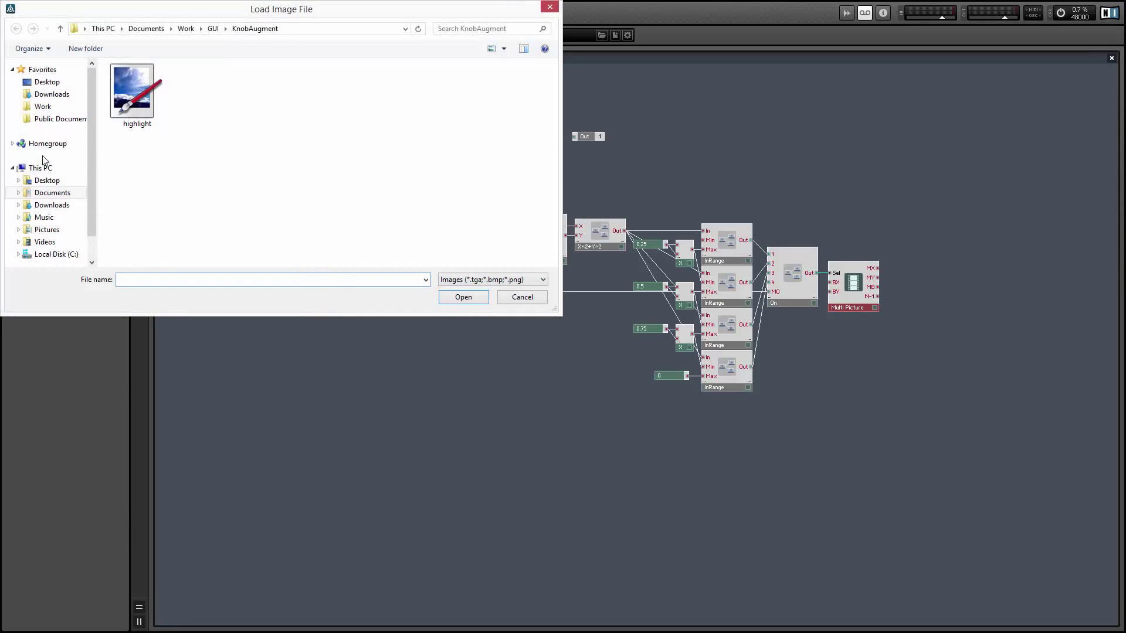
left_click(224, 29)
left_click(213, 29)
double_click(140, 89)
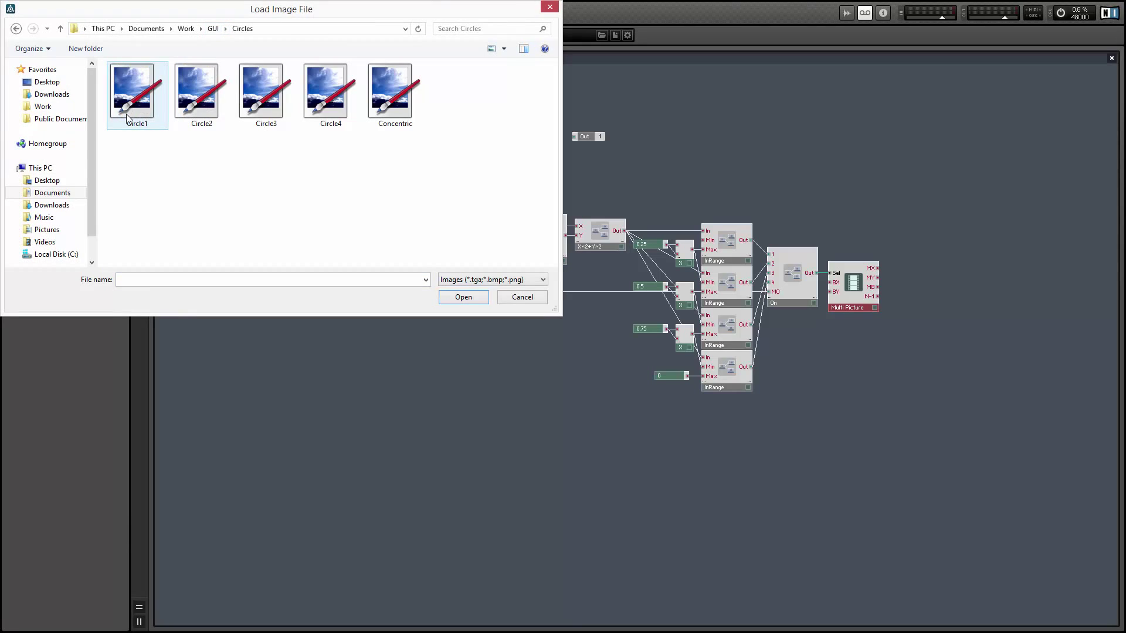
double_click(401, 95)
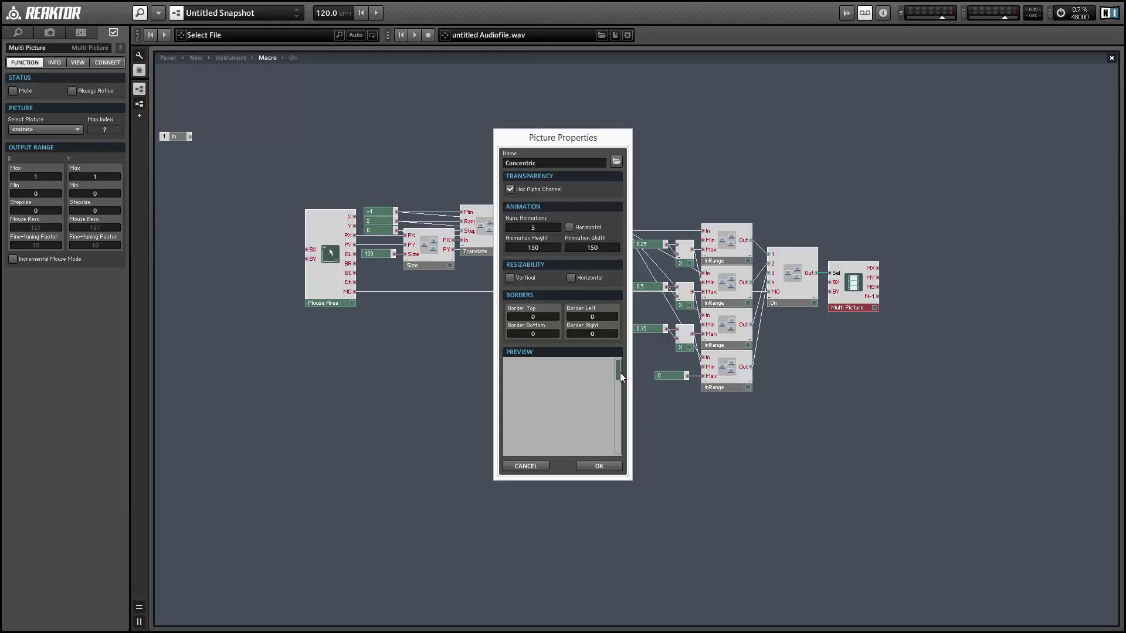
- Apply the picture properties with alpha channel and 5 animations of 150 by 150, and make the Multi Picture module Always Active
mouse_move(620, 372)
left_mouse_down()
mouse_move(609, 451)
mouse_move(632, 358)
left_mouse_up()
left_click(605, 470)
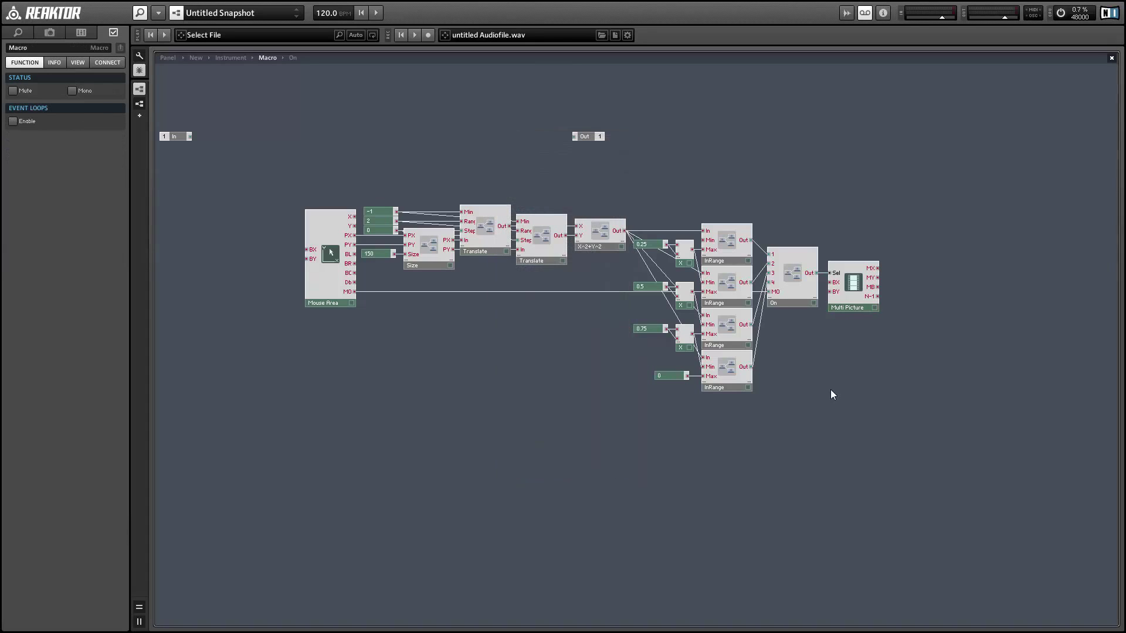
left_click(861, 296)
left_click(95, 91)
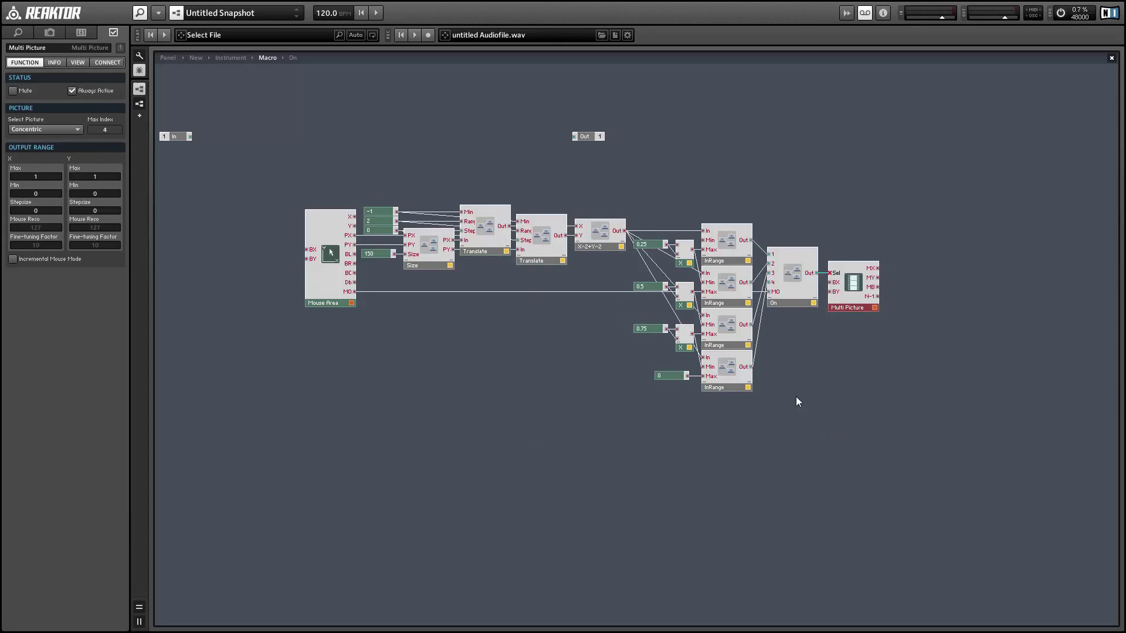
- Select all modules in the macro except the In and Out ports and set them to mono
left_click_drag(835, 429, 438, 192)
right_click(432, 260)
left_click(446, 280)
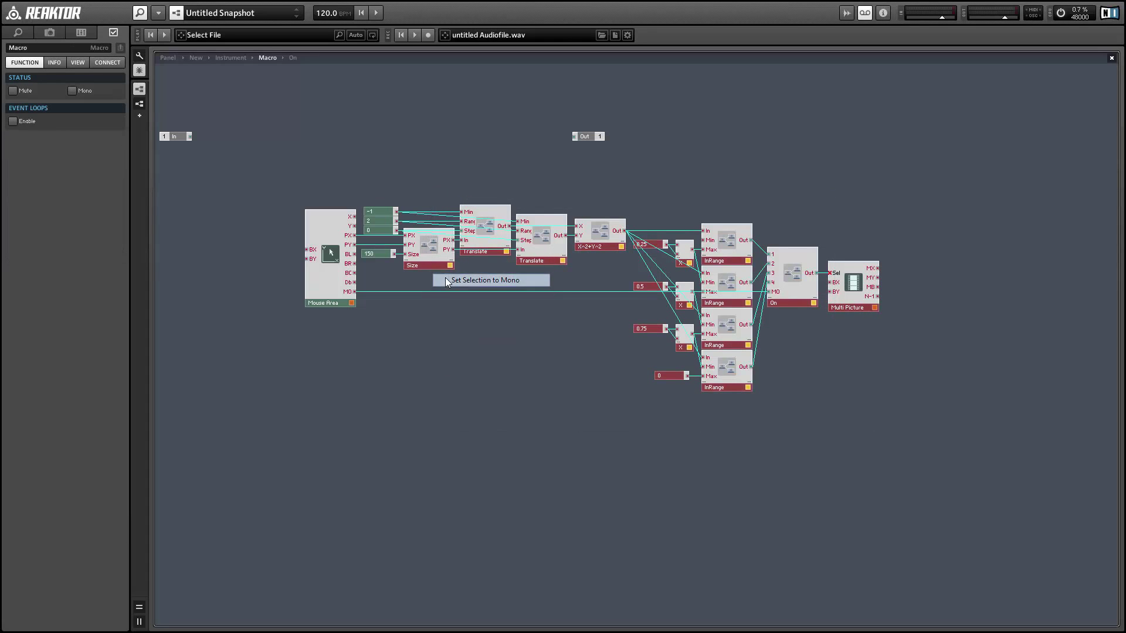
left_click(499, 331)
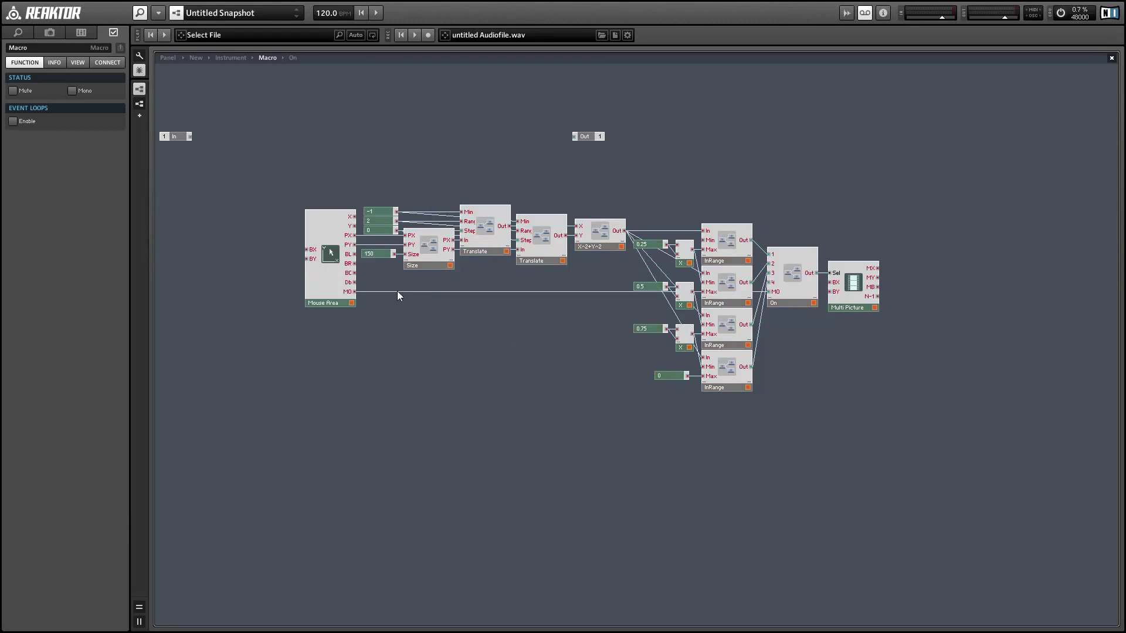
- Turn off panel visibility for the Size macro, both Translate macros and the X^2+Y^2 macro
left_click(437, 256)
left_click(78, 63)
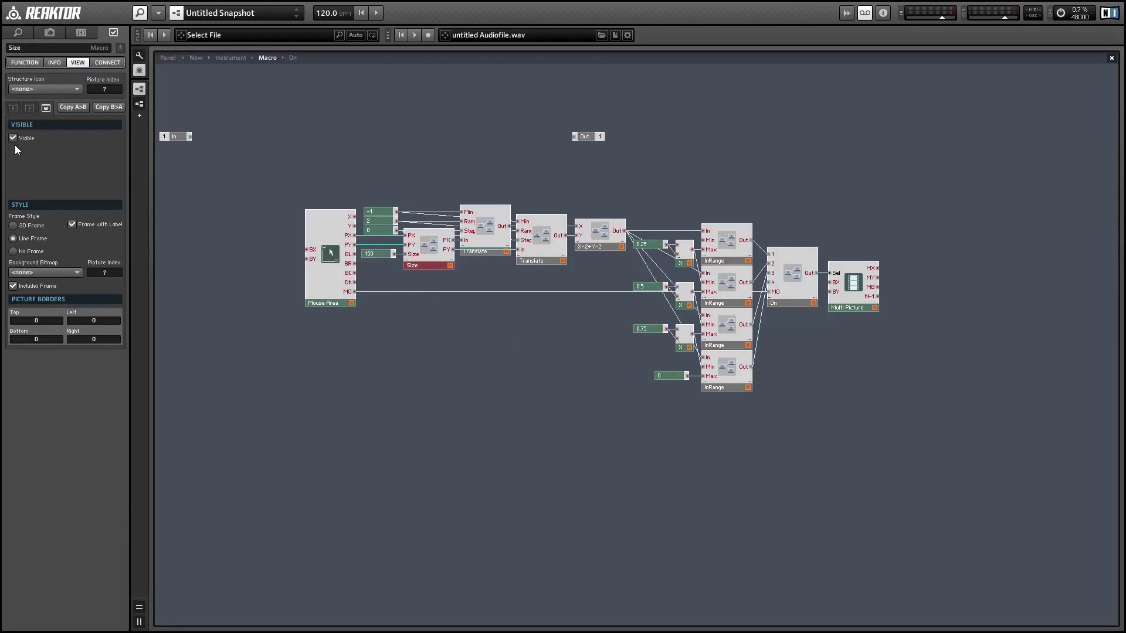
left_click(481, 230)
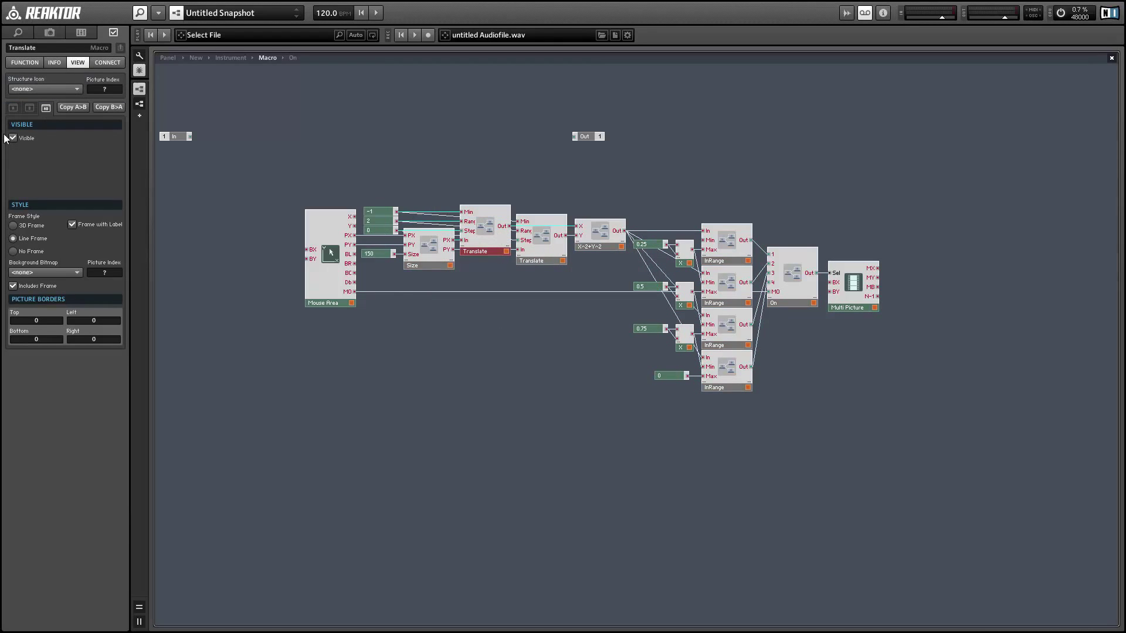
left_click(548, 250)
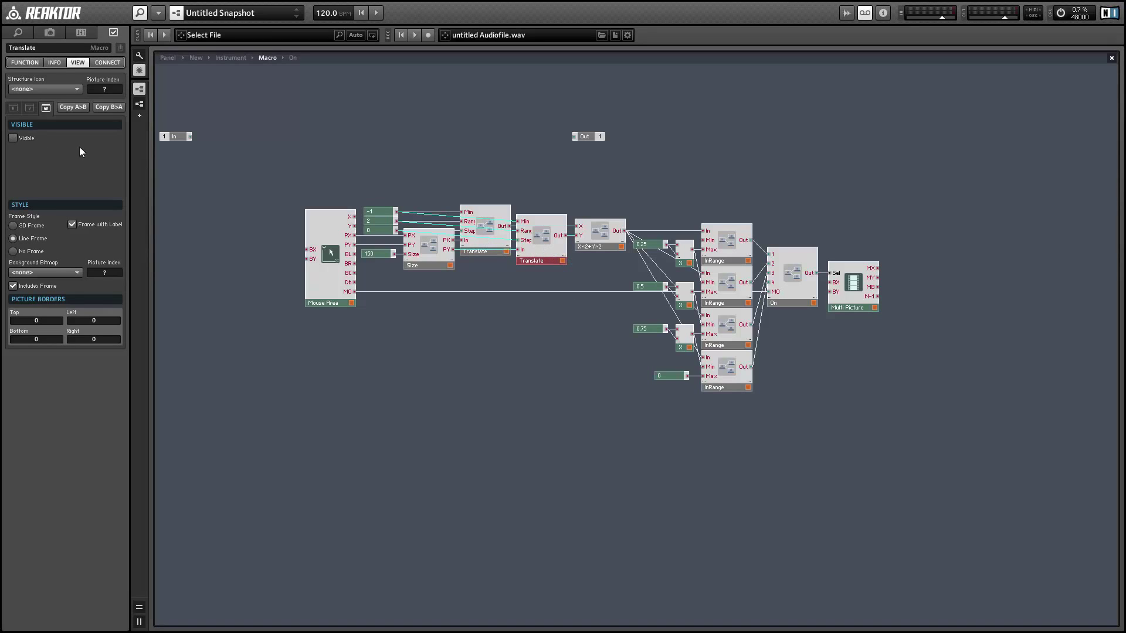
left_click(609, 241)
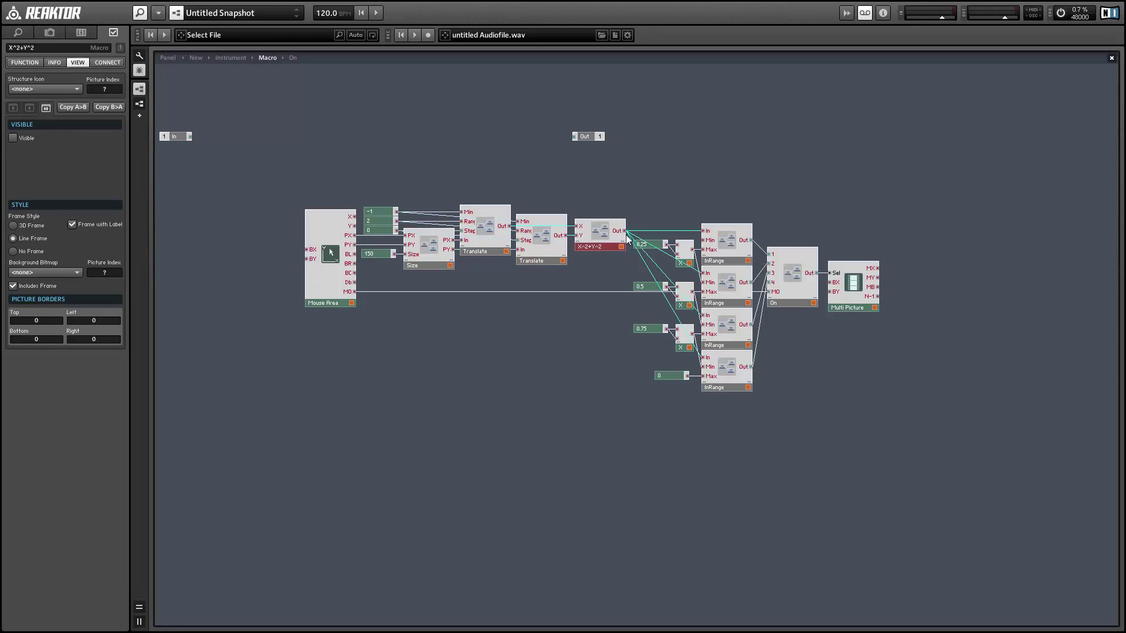
- Turn off panel visibility for the four InRange macros and the On macro
left_click(720, 244)
left_click(13, 137)
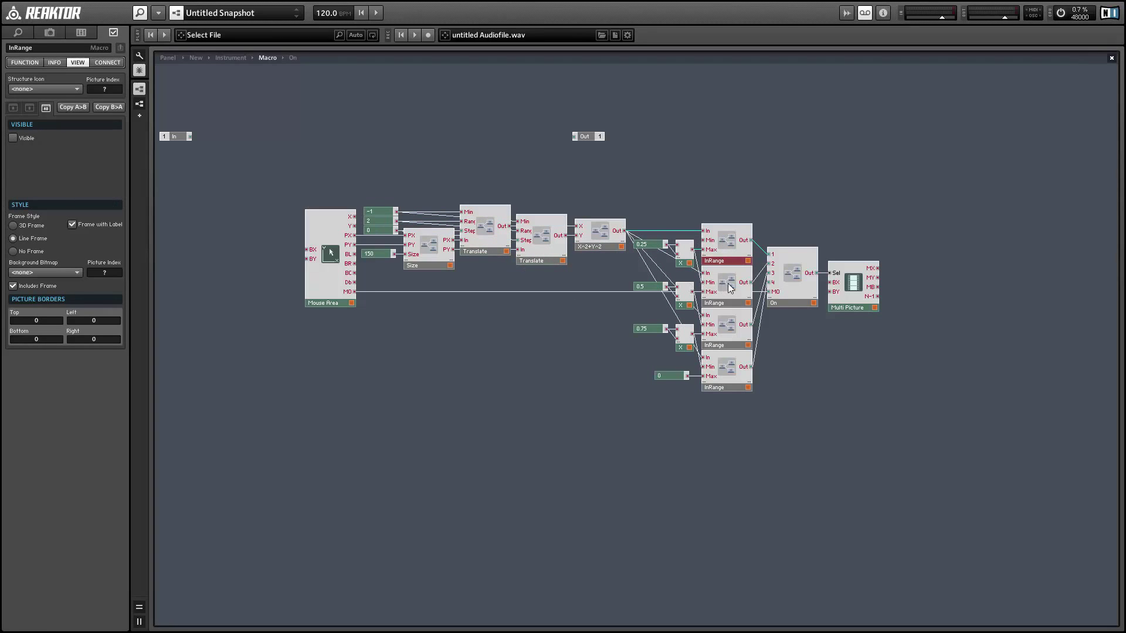
left_click(728, 287)
left_click(13, 138)
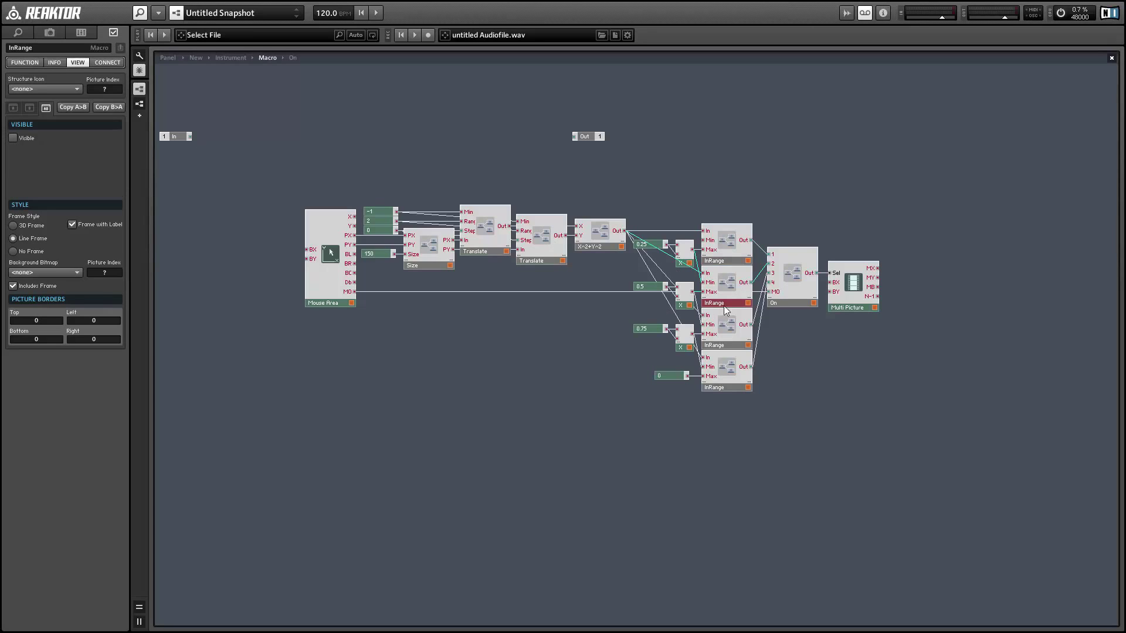
left_click(728, 316)
left_click(13, 139)
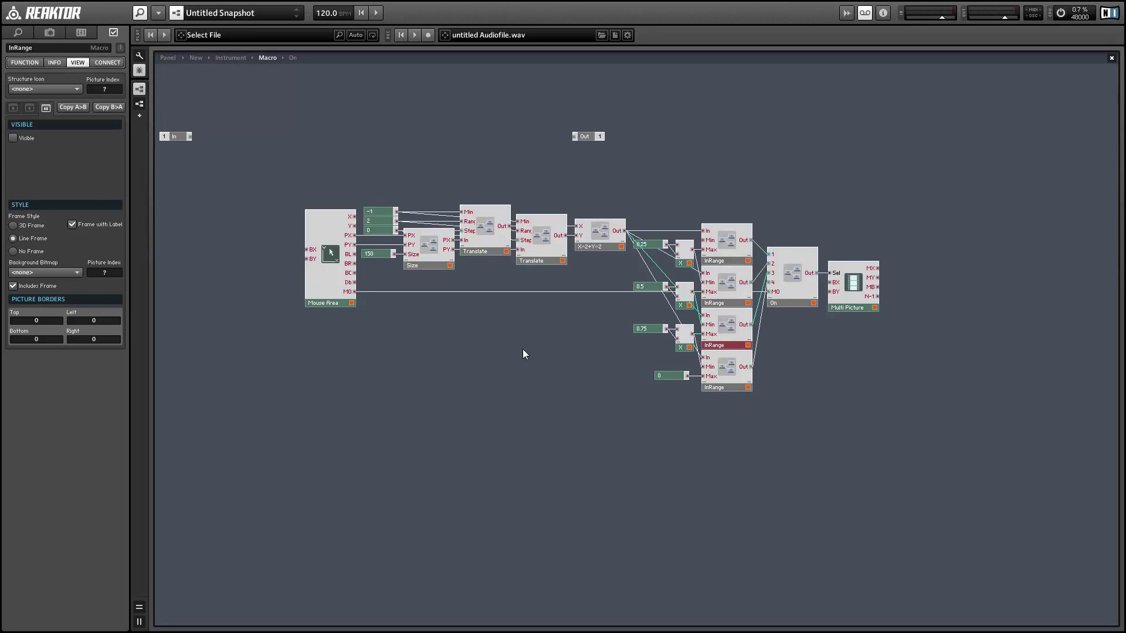
left_click(745, 388)
left_click(13, 139)
left_click(814, 258)
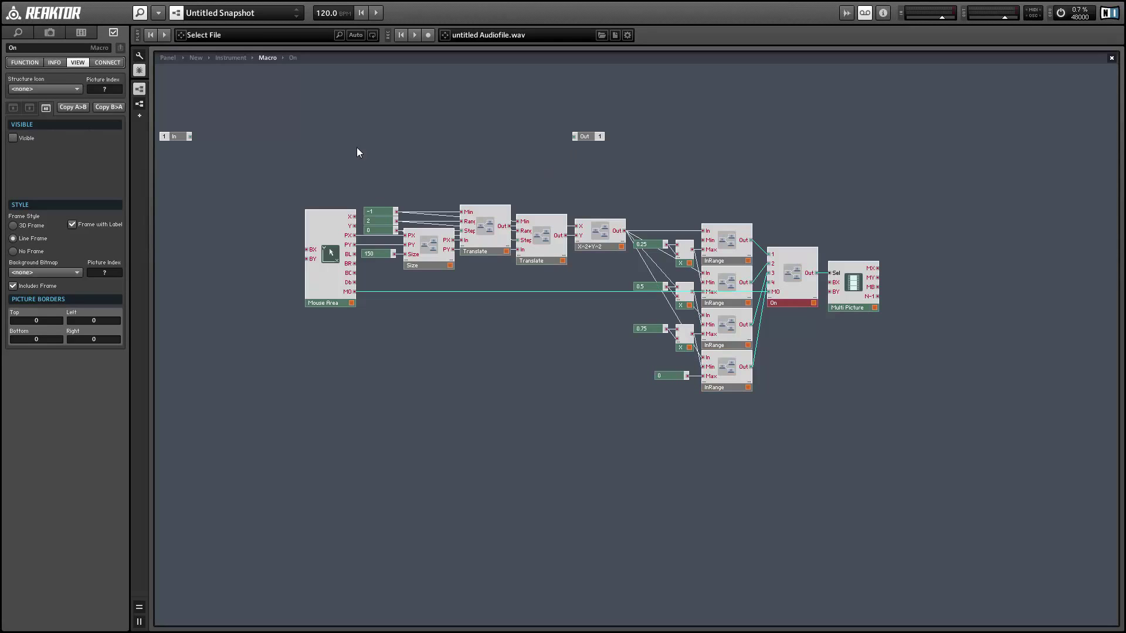
- Delete the unused In and Out ports from the macro
left_click_drag(610, 158, 1, 108)
key("Delete")
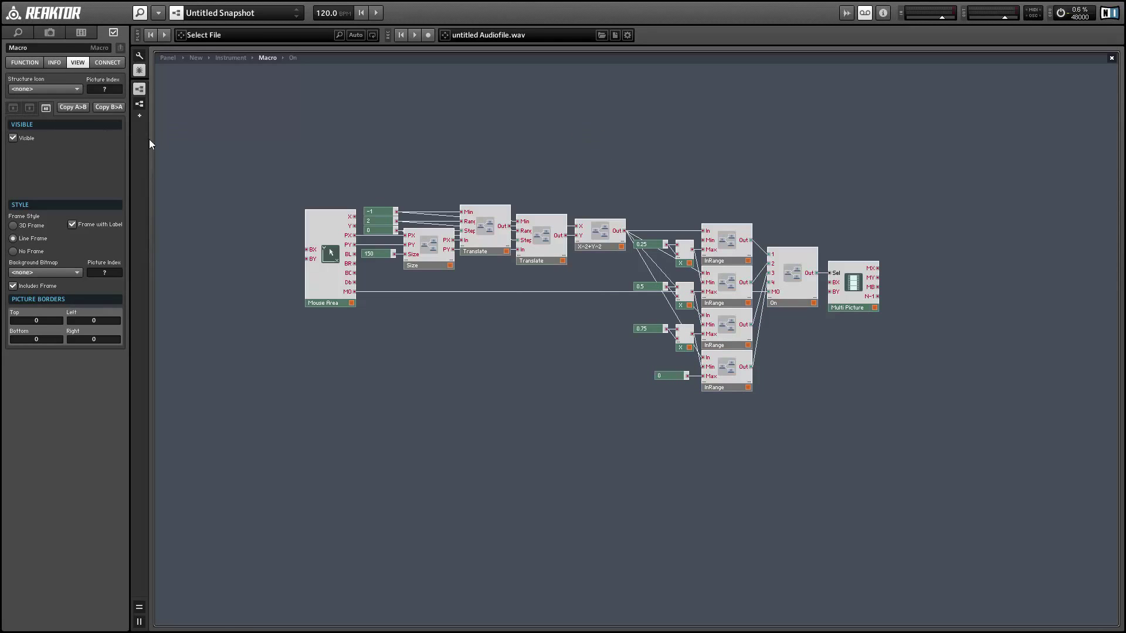
- Unlock the instrument panel, move the Multi Picture clear of the Mouse Area, give it a frame and hide its label
left_click(176, 58)
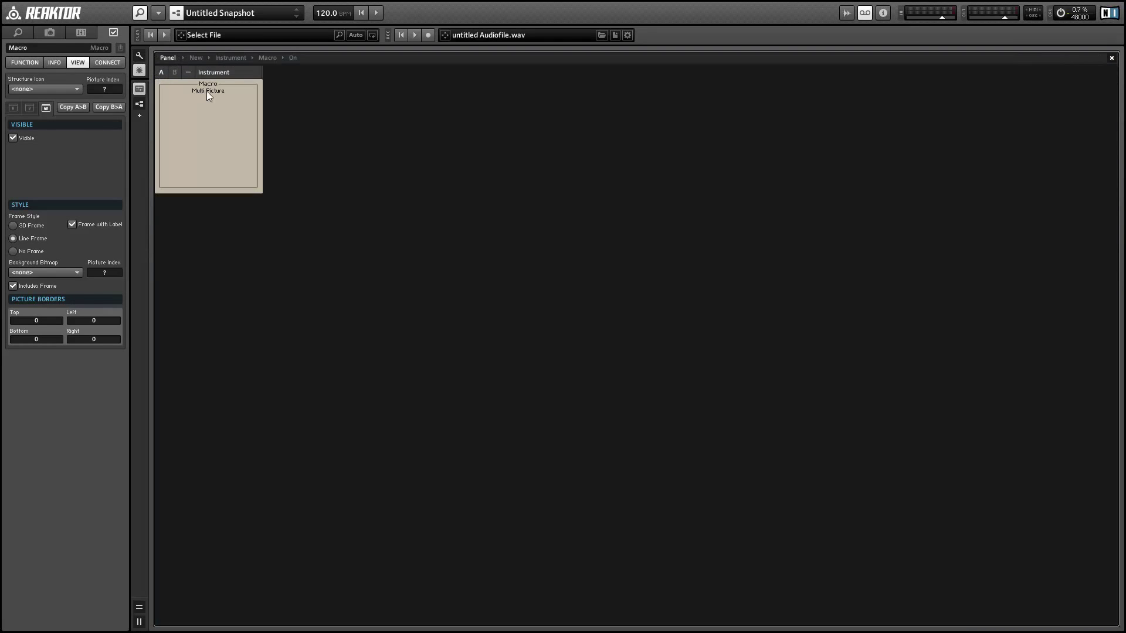
left_click(163, 94)
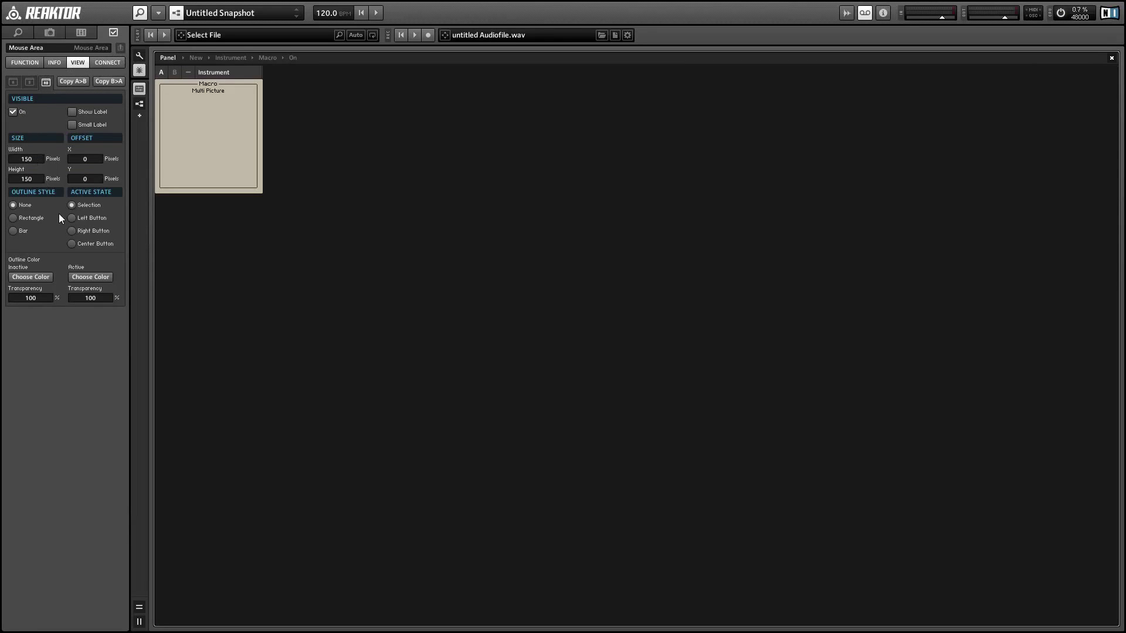
left_click(141, 53)
left_click_drag(201, 132, 230, 102)
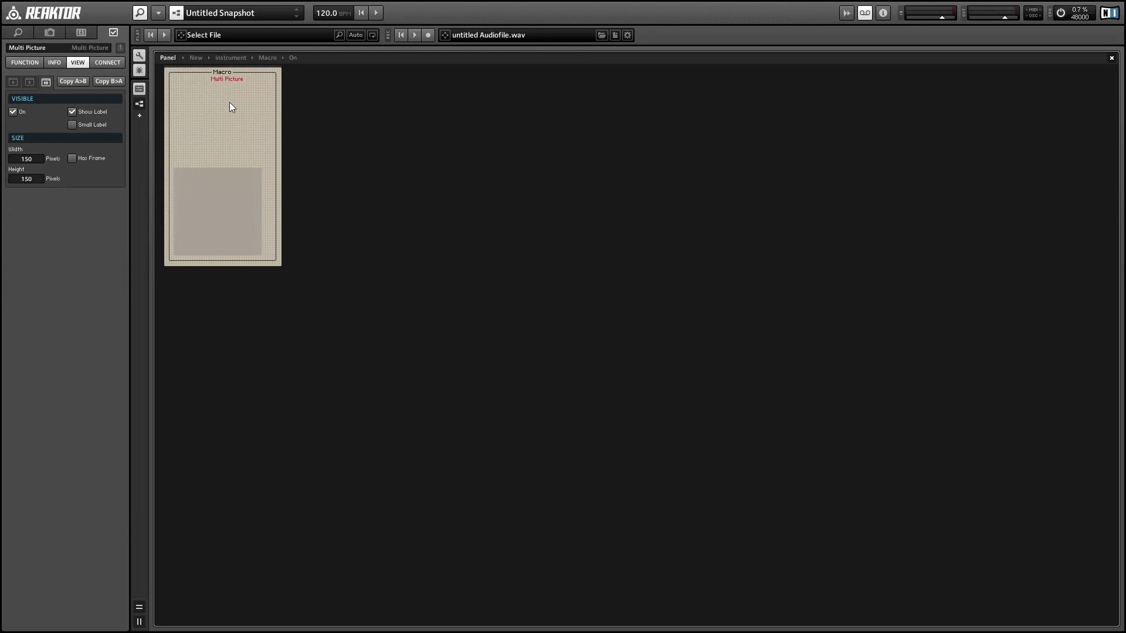
left_click(73, 156)
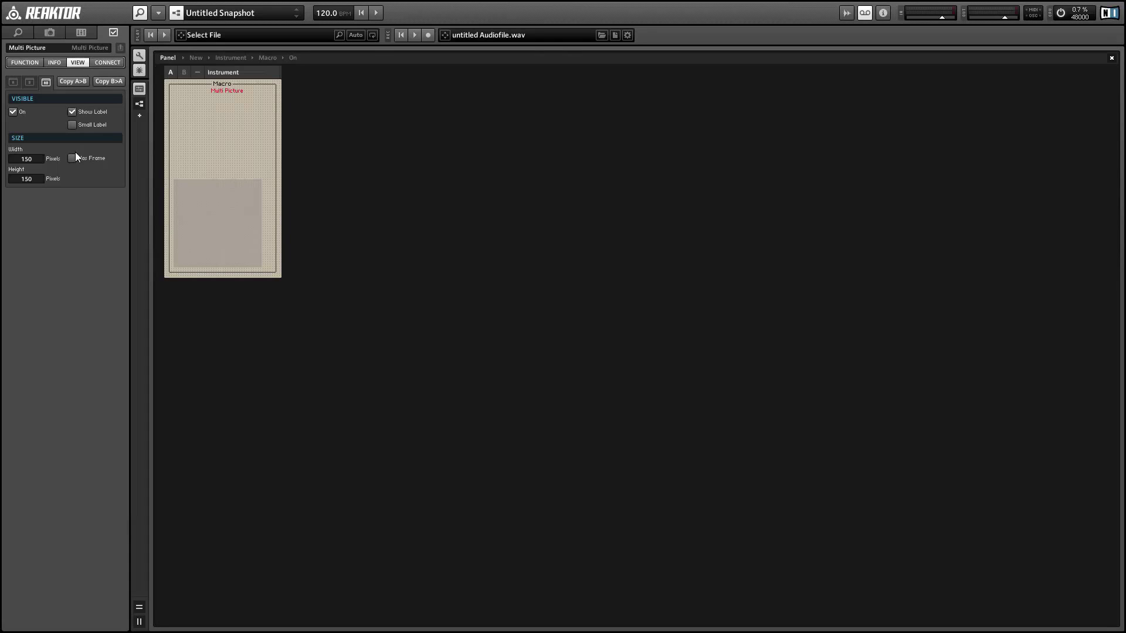
left_click(75, 112)
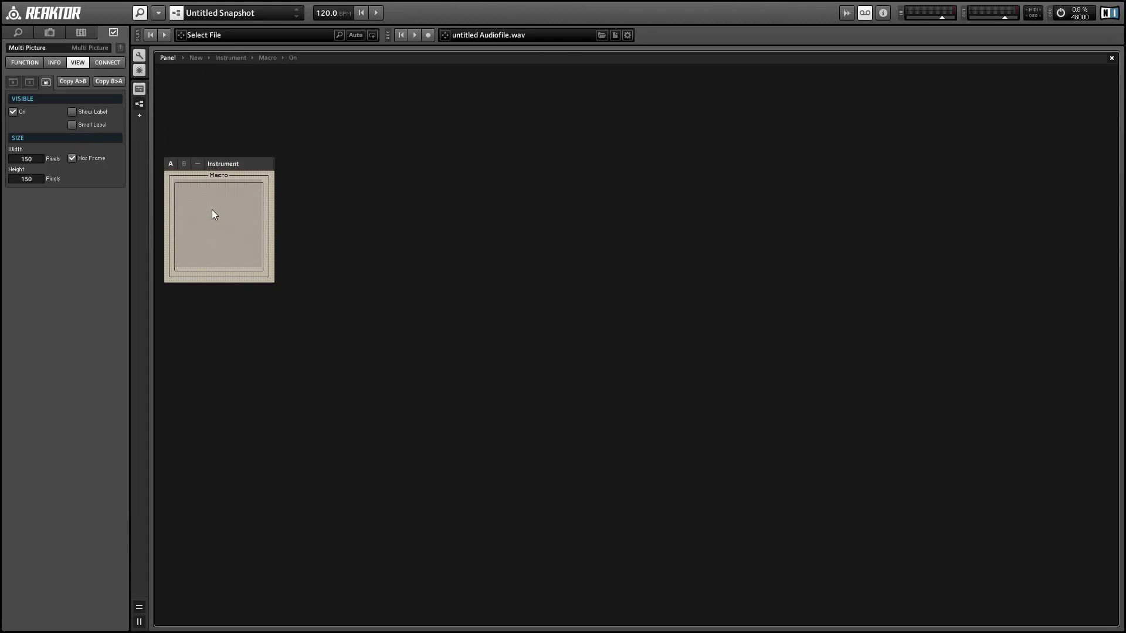
- Align the Multi Picture exactly over the Mouse Area, remove its frame, and lock the panel
left_click_drag(213, 208, 212, 206)
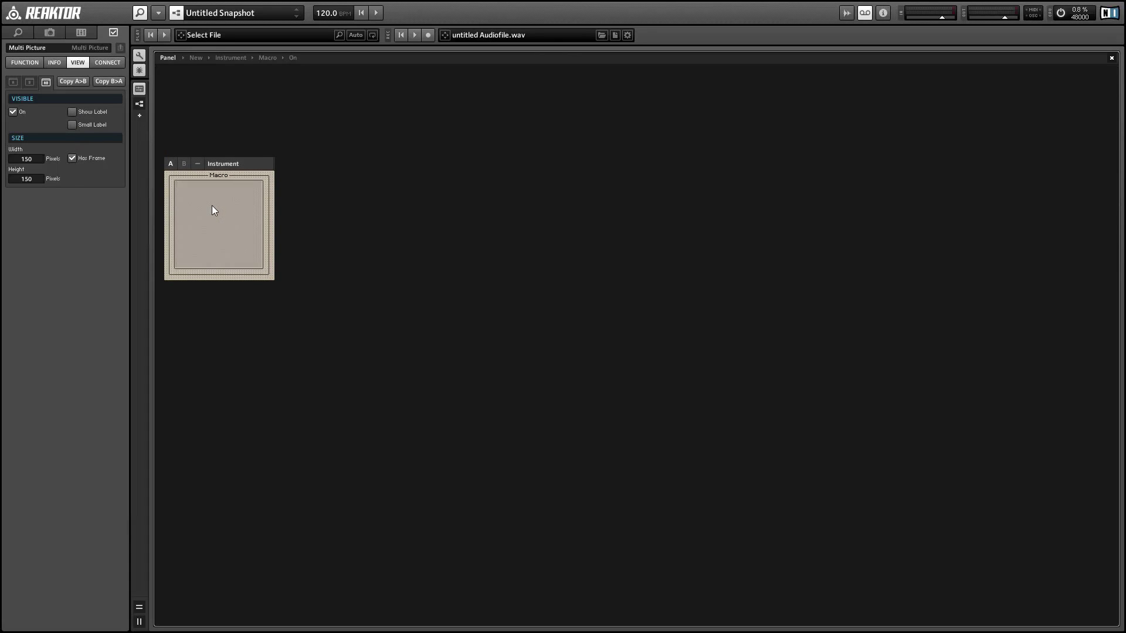
left_click(73, 158)
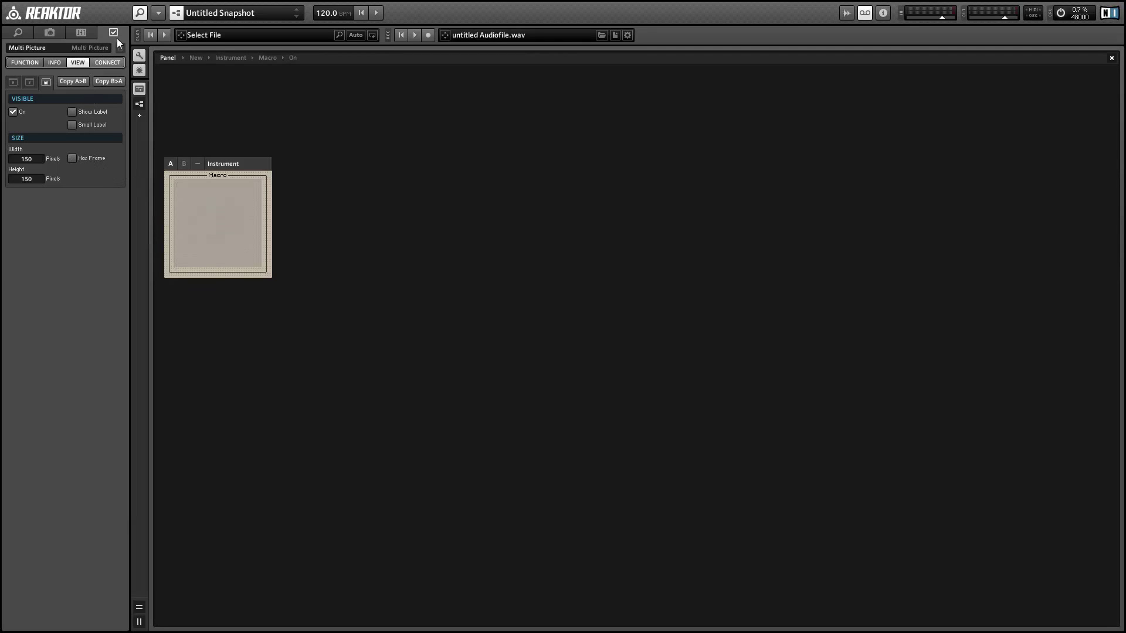
left_click(142, 59)
- Test the ring highlighting by moving across the concentric control in the panel
left_click(184, 116)
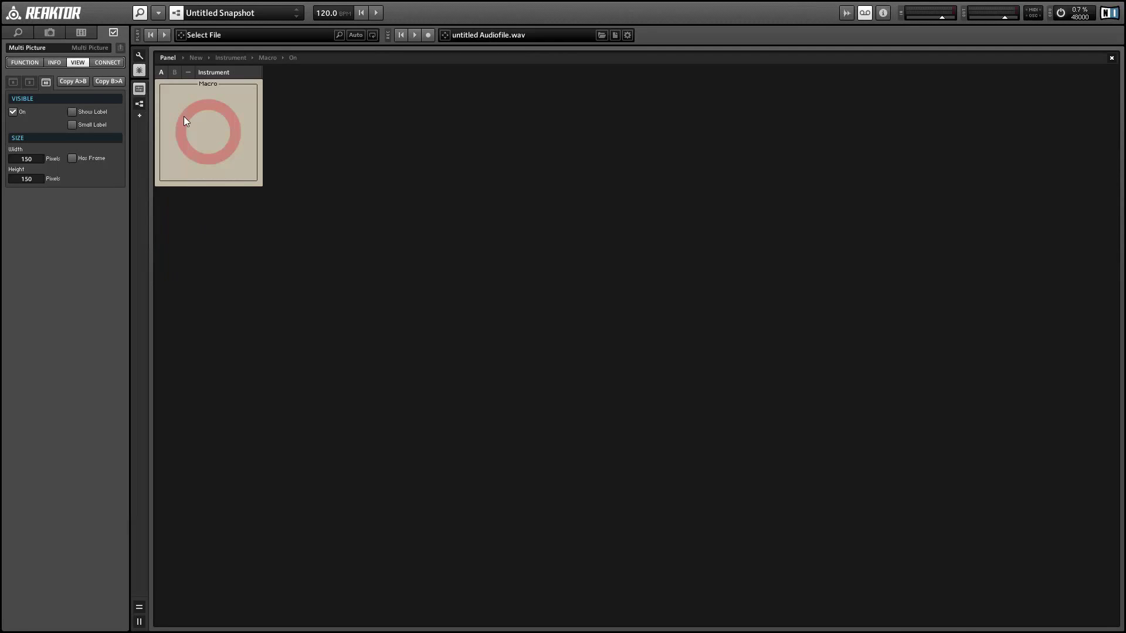
left_click_drag(196, 122, 215, 88)
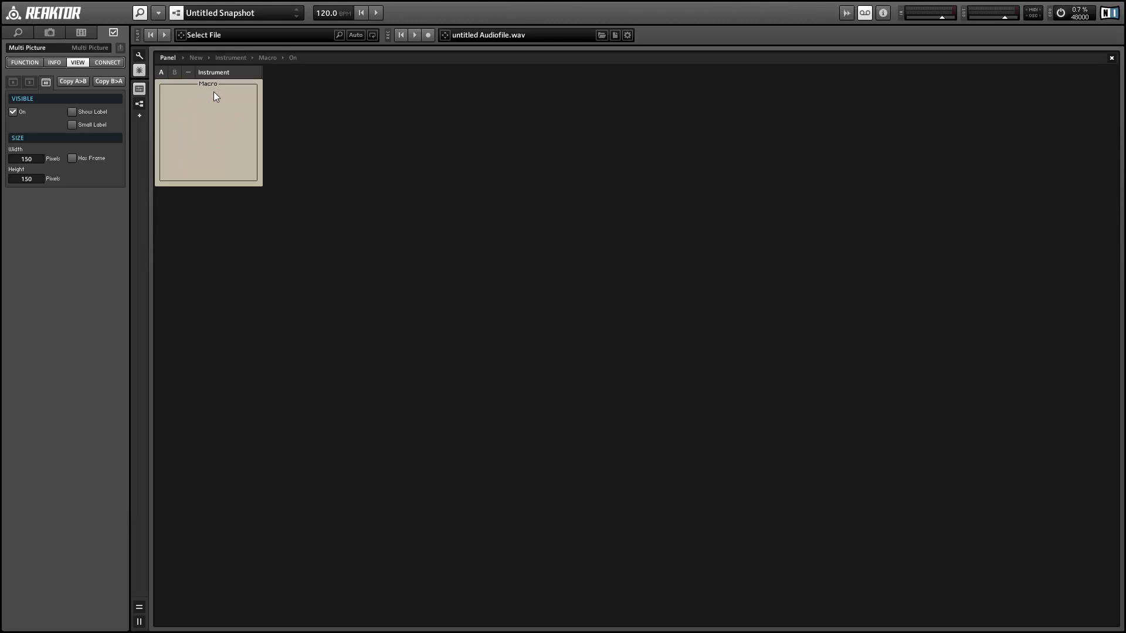
- In the macro structure, set the constant feeding the Max input of the fourth InRange macro to 1
left_click(282, 58)
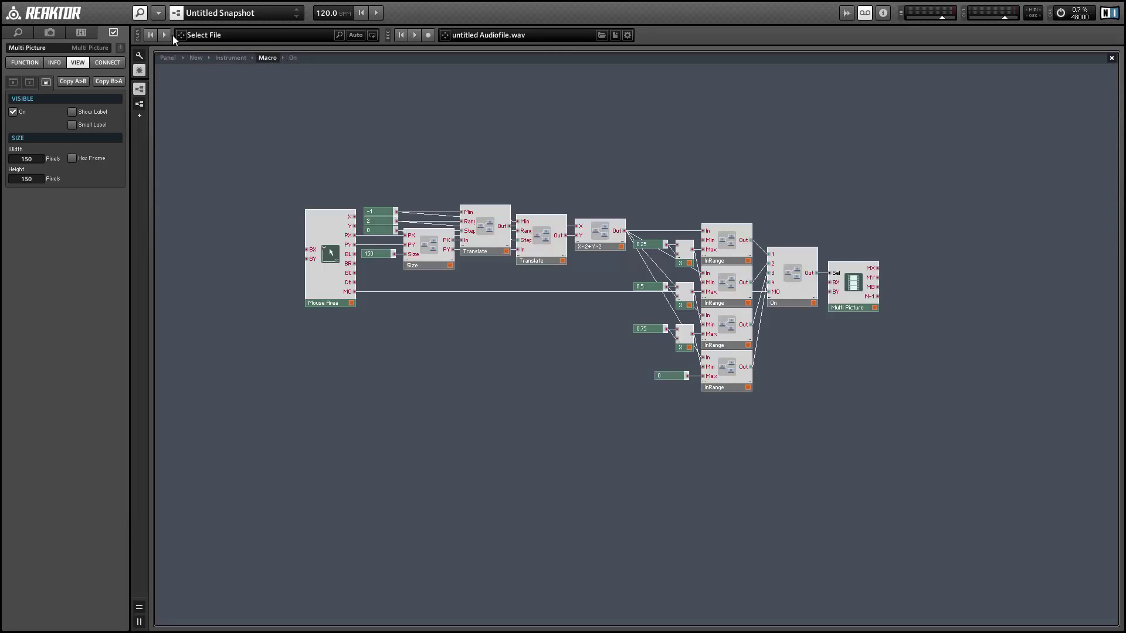
left_click(719, 374)
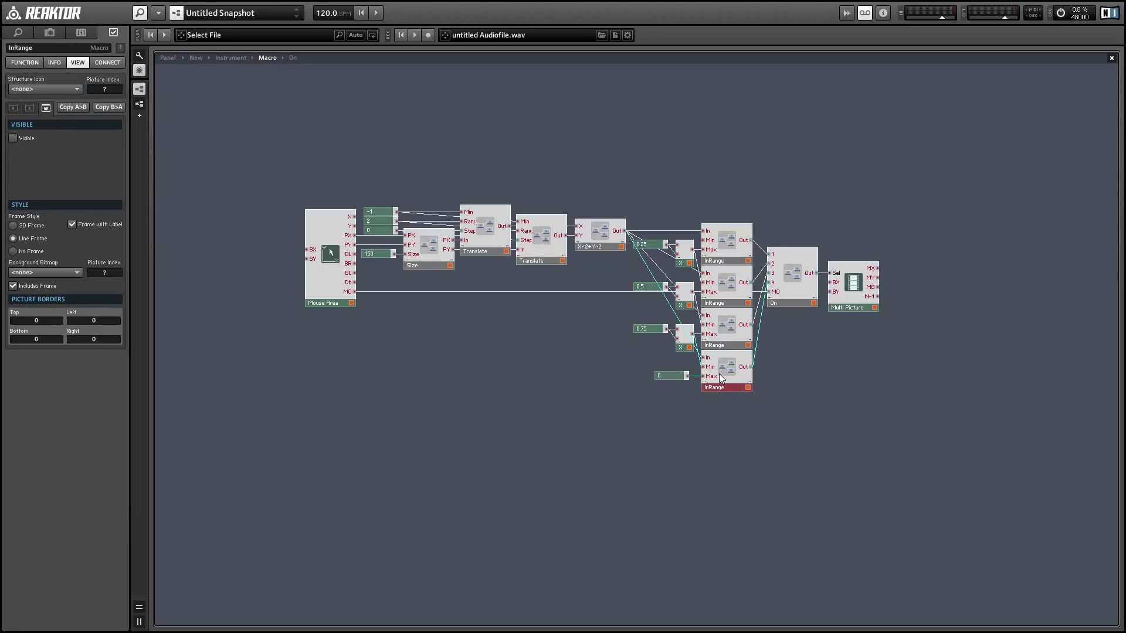
left_click(673, 374)
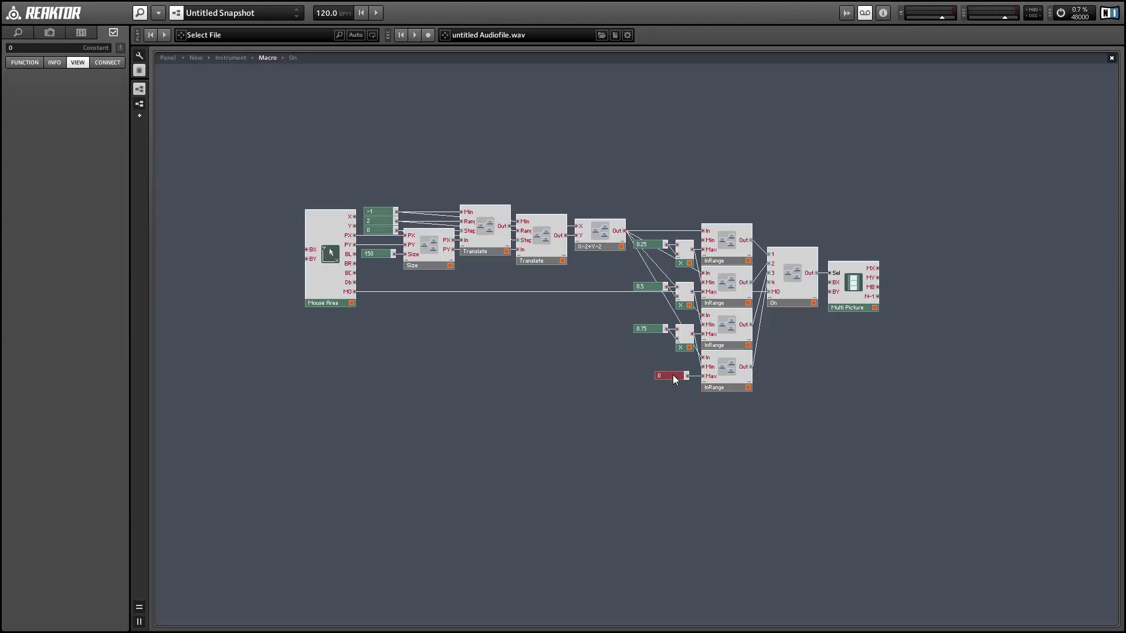
left_click(16, 54)
left_click_drag(37, 47, 1, 48)
type("1")
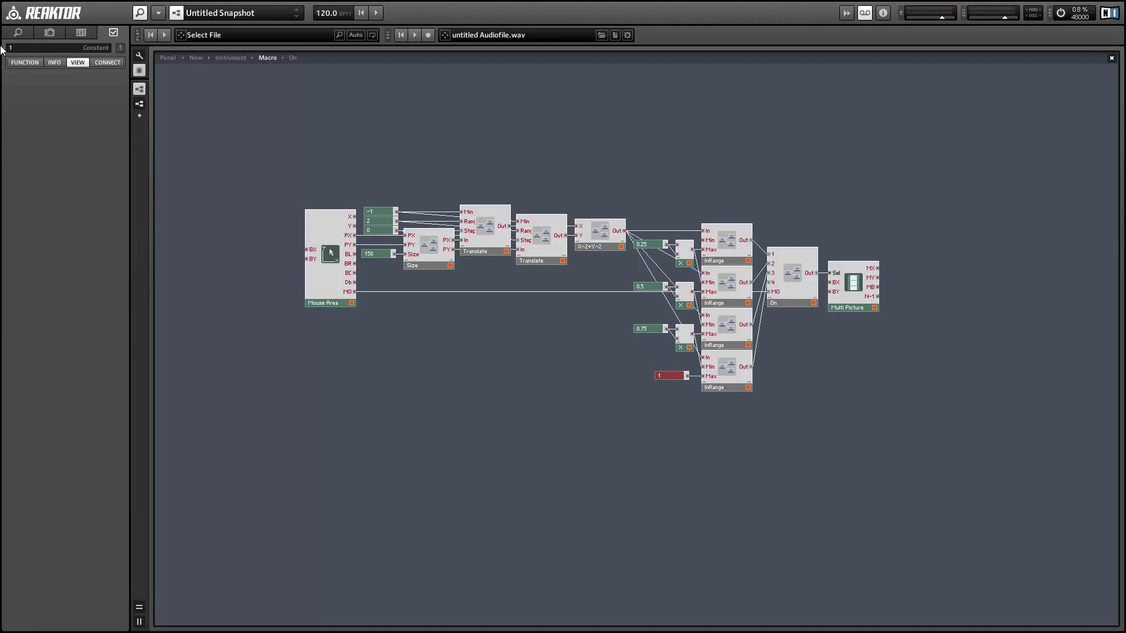
left_click(240, 135)
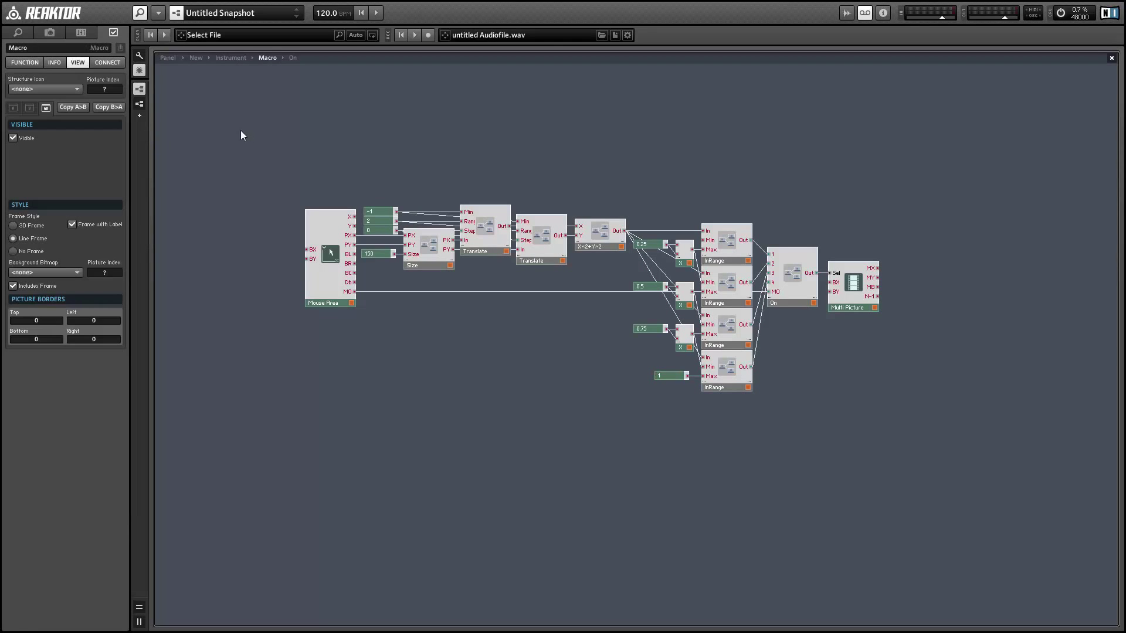
- Return to the panel and test the highlighting again from the centre circle out to the outermost ring
left_click(166, 59)
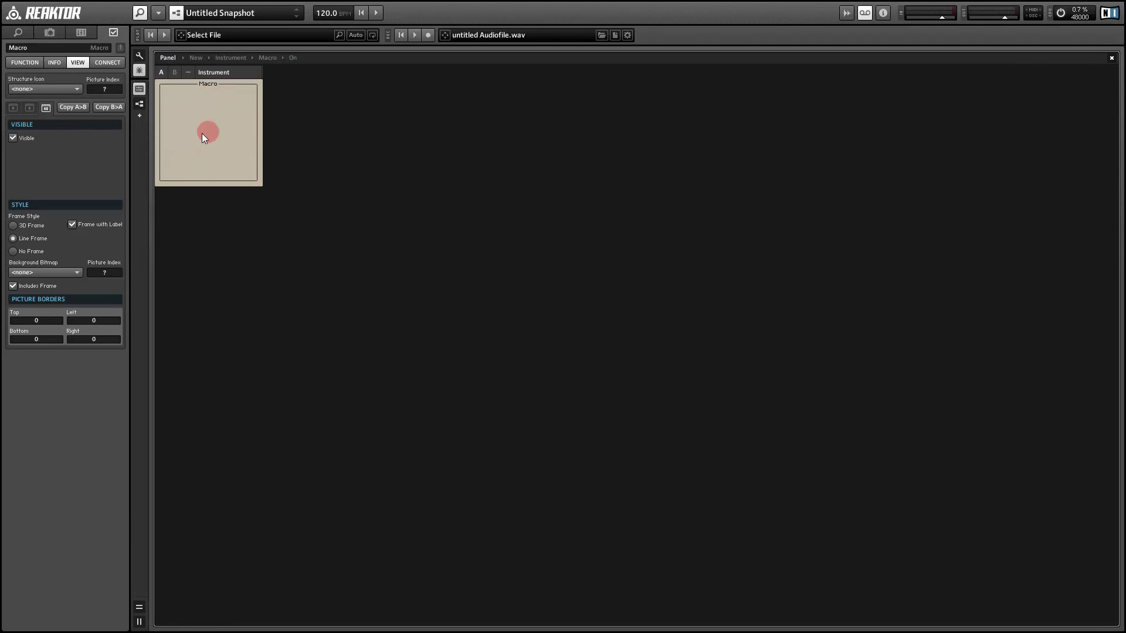
left_click_drag(201, 135, 203, 91)
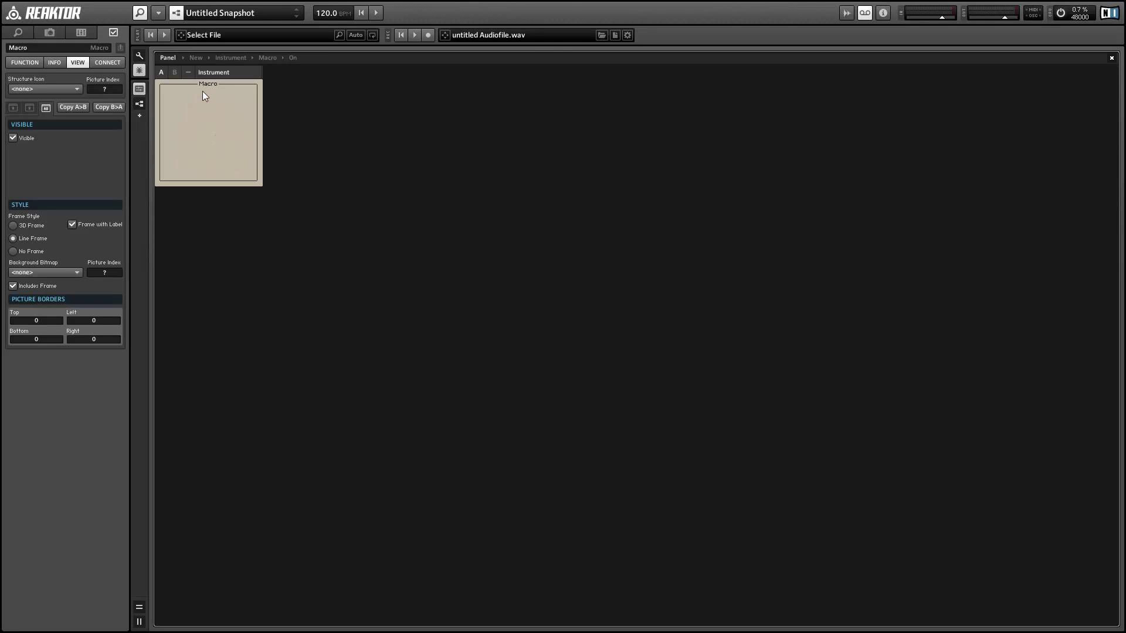